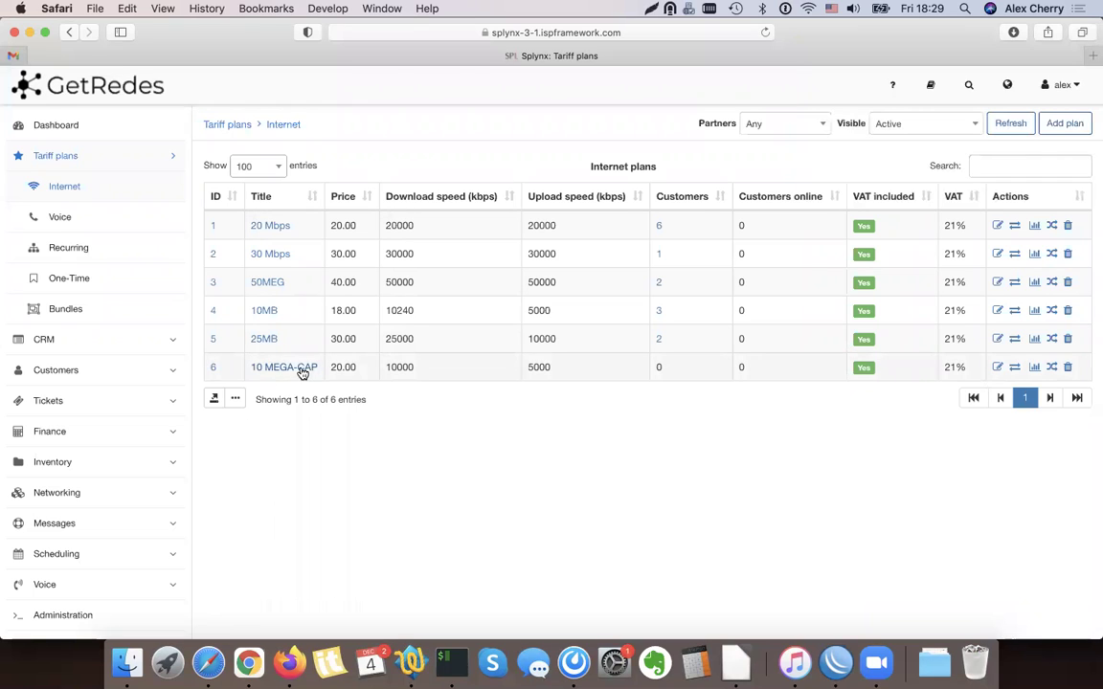
# Review the 10 MEGA-CAP plan's 20.00 price and 10000 download speed, then open its FUP settings
pyautogui.doubleClick(335, 366)
pyautogui.doubleClick(394, 364)
pyautogui.tripleClick(415, 372)
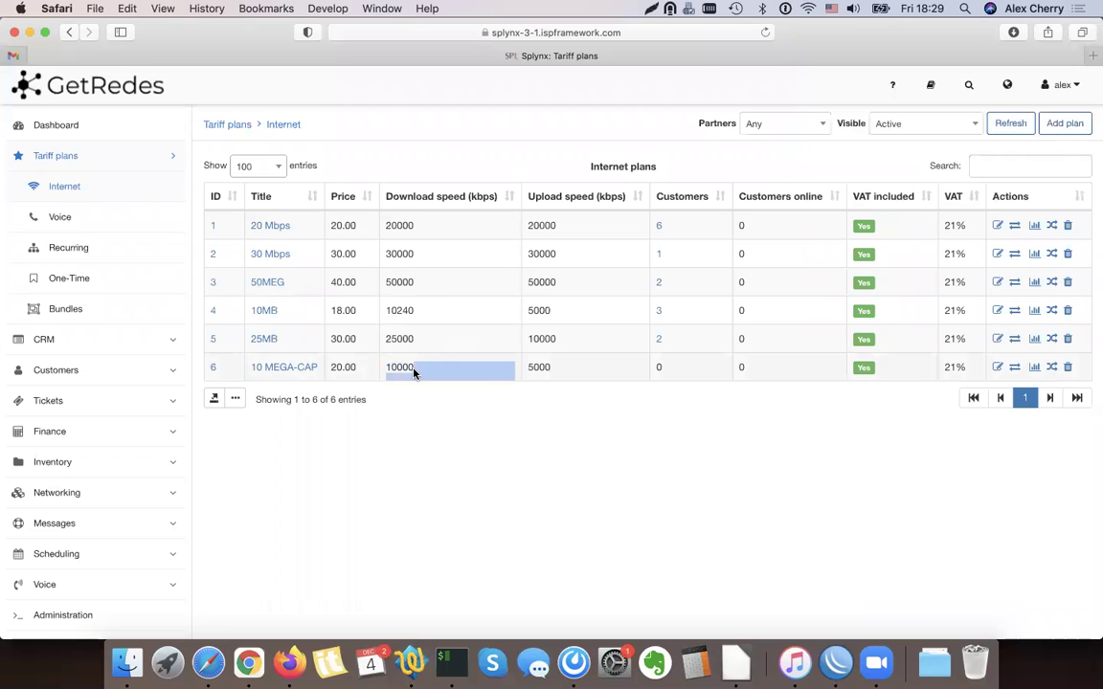
pyautogui.click(548, 375)
pyautogui.click(1016, 370)
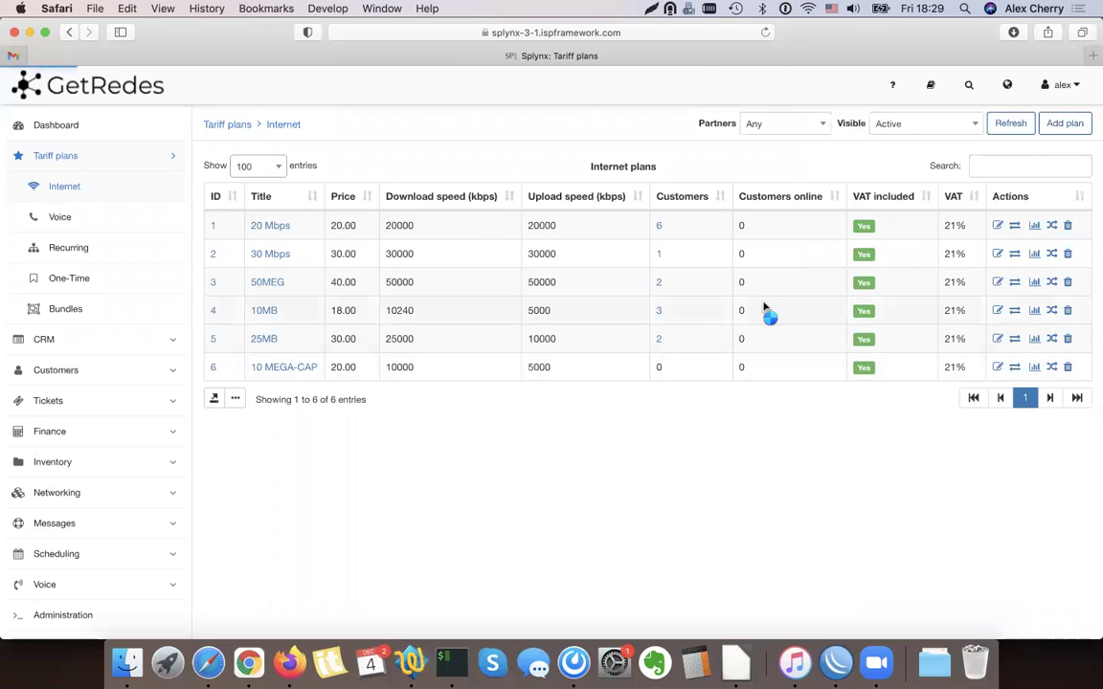
# Add and save a '1GB daily' FUP rule: Daily consumption, 1 GB, speed reduced by 50%
pyautogui.scroll(-3, 337, 297)
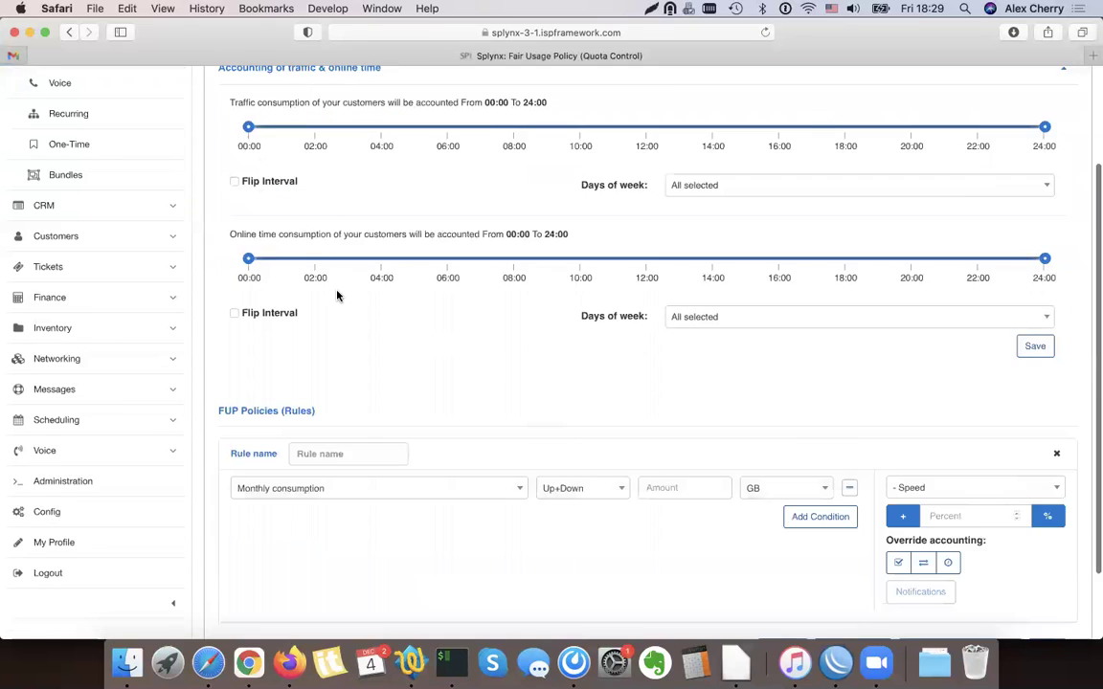
pyautogui.scroll(-2, 337, 297)
pyautogui.click(324, 368)
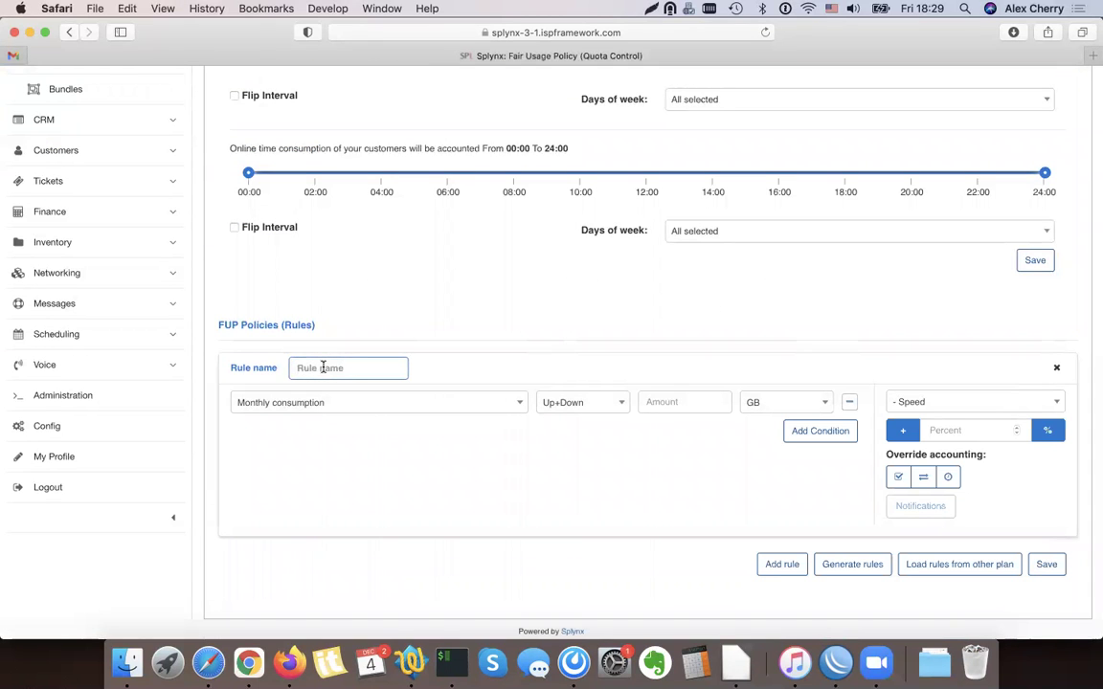
pyautogui.write('1GB daily')
pyautogui.click(372, 410)
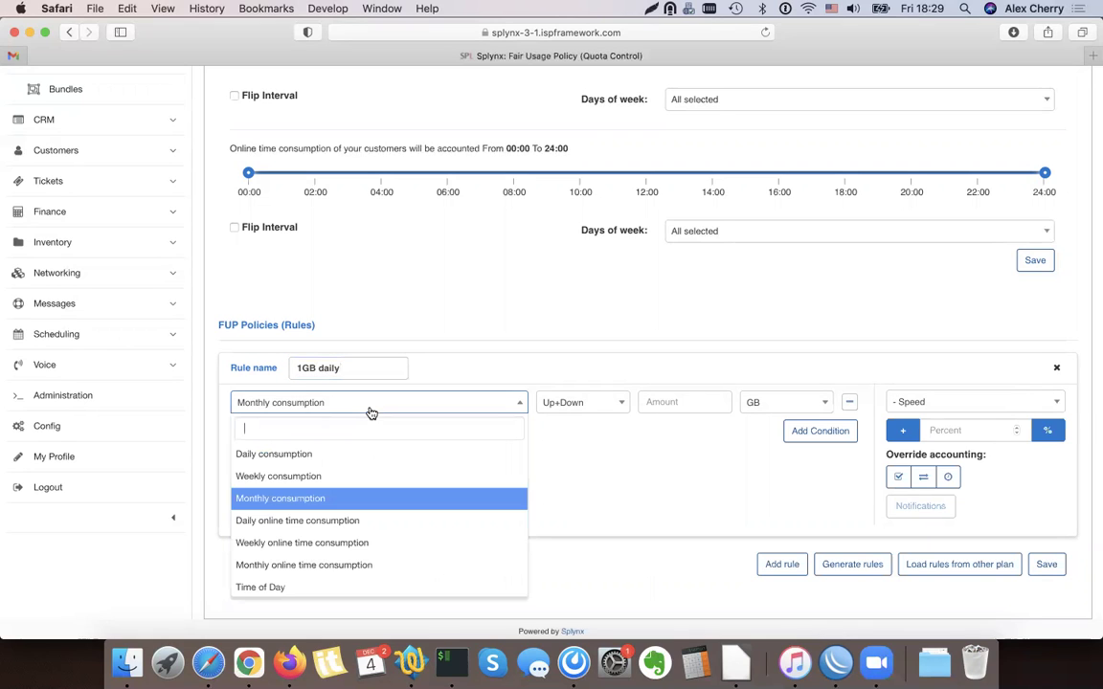
pyautogui.click(312, 455)
pyautogui.click(689, 403)
pyautogui.write('1')
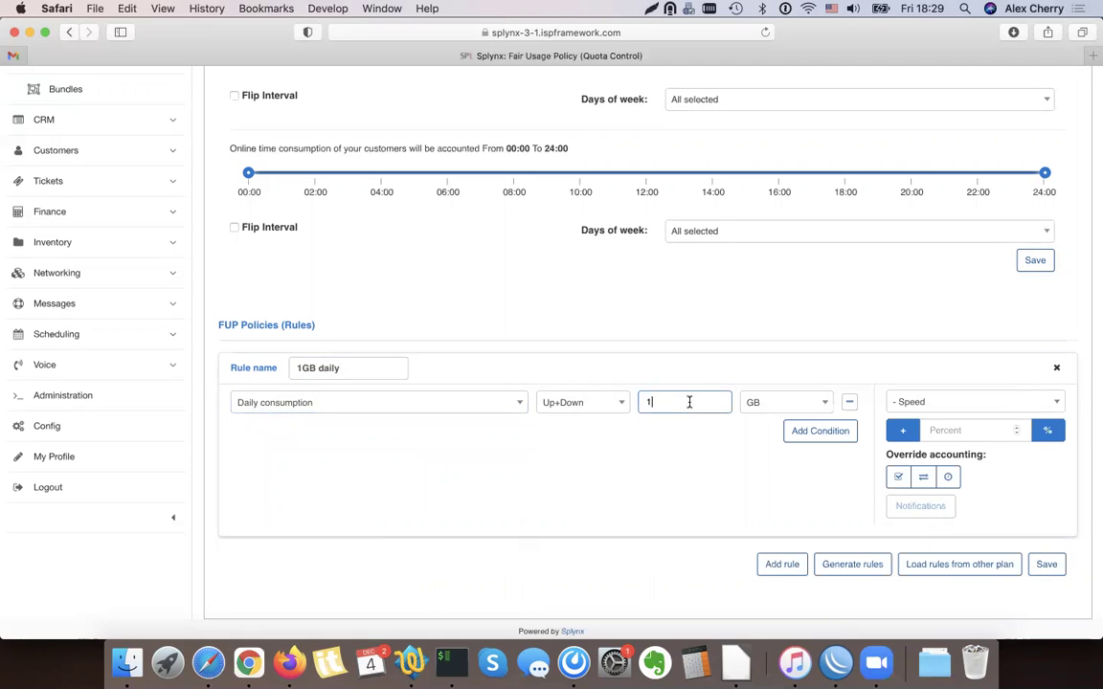
pyautogui.click(959, 431)
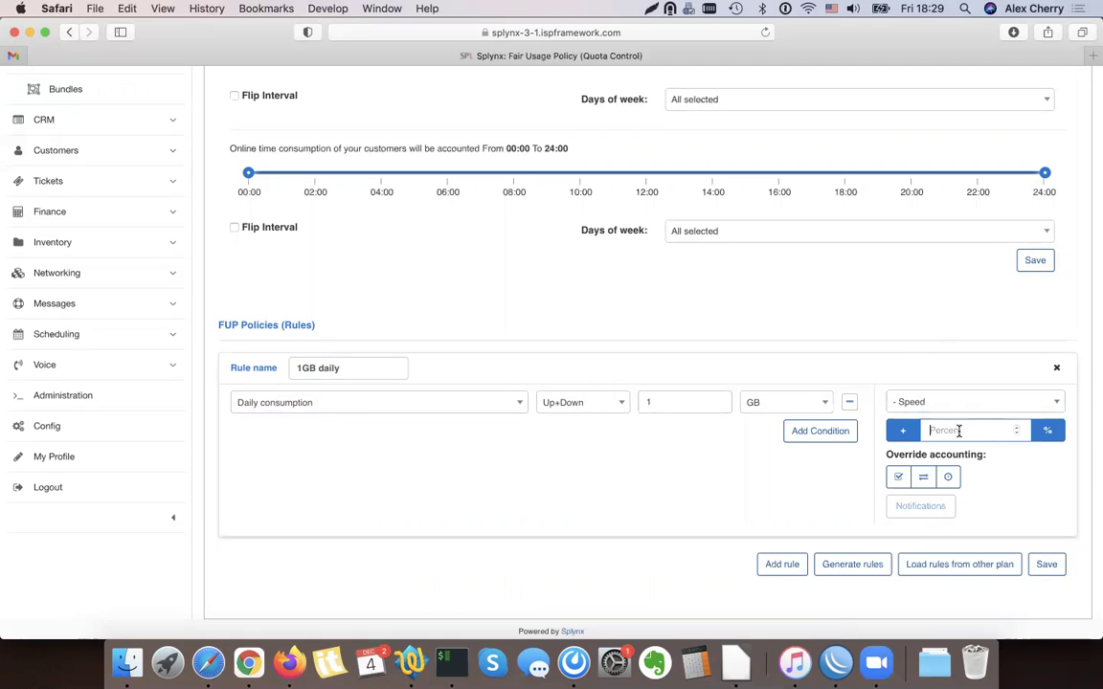
pyautogui.write('50')
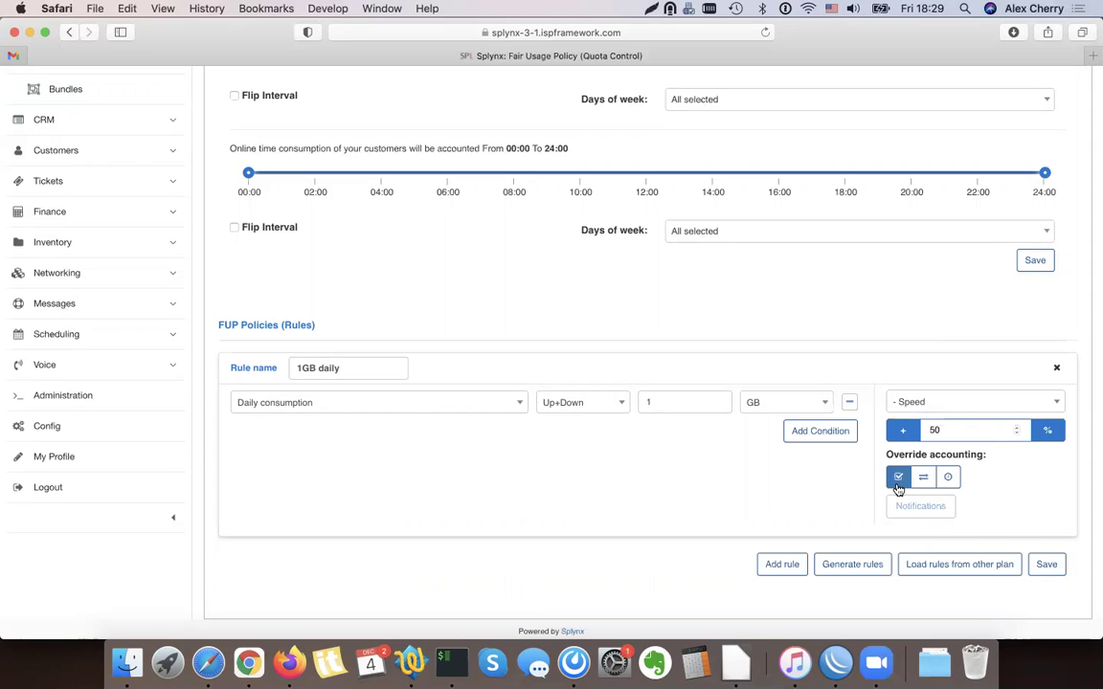
pyautogui.scroll(-1, 998, 469)
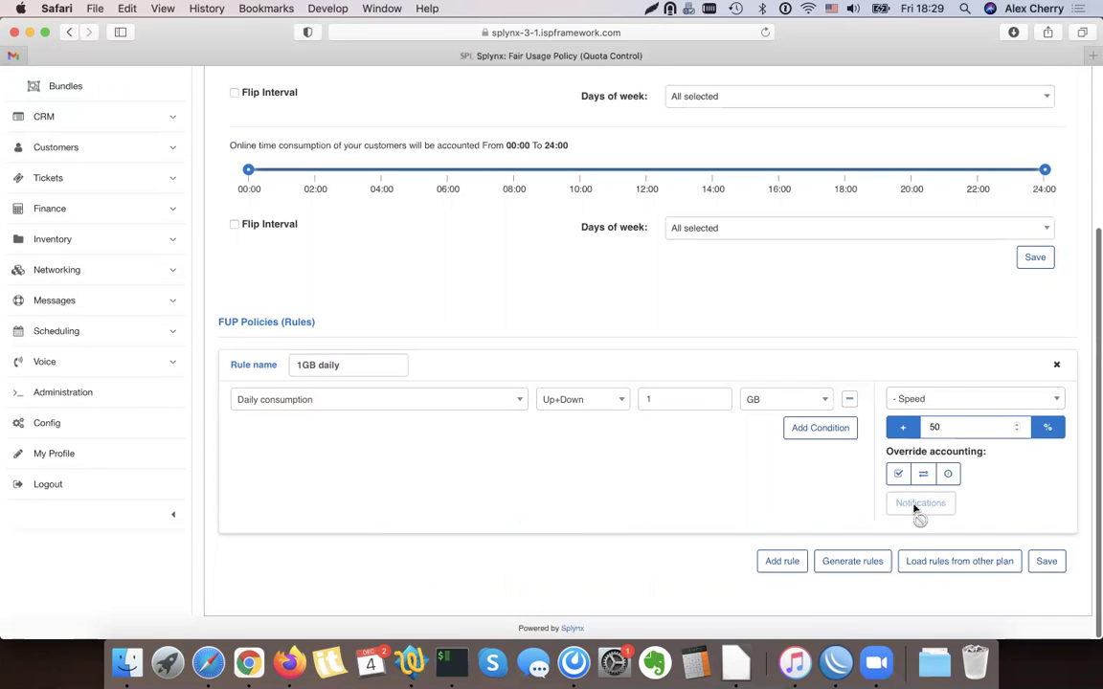
pyautogui.click(1046, 562)
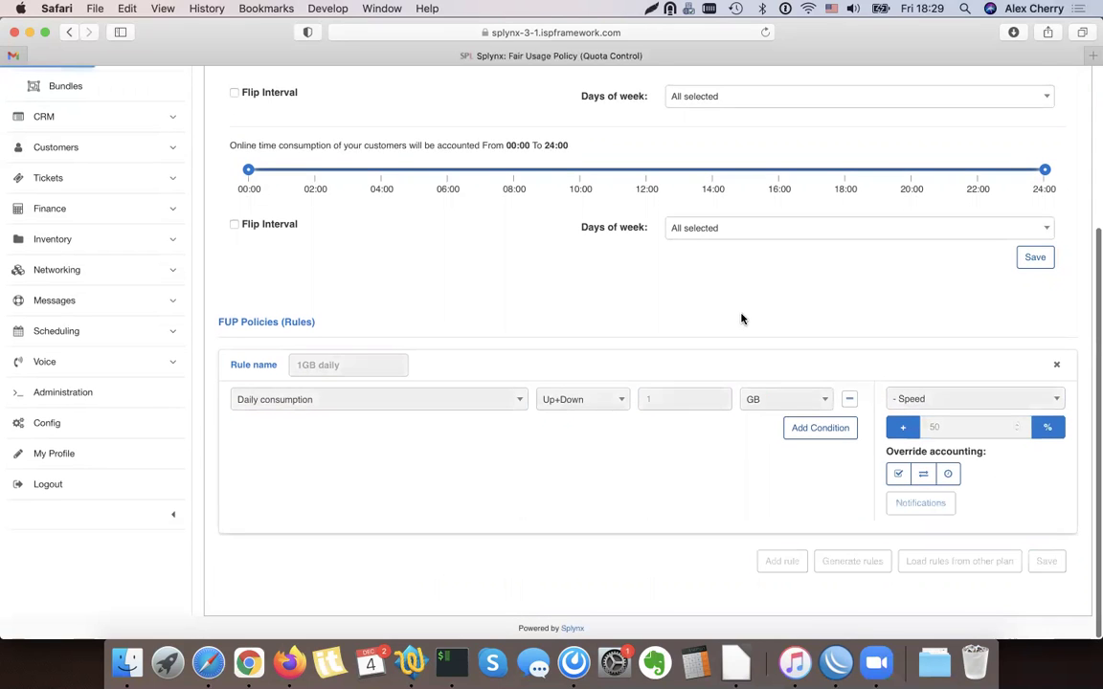
pyautogui.scroll(5, 901, 347)
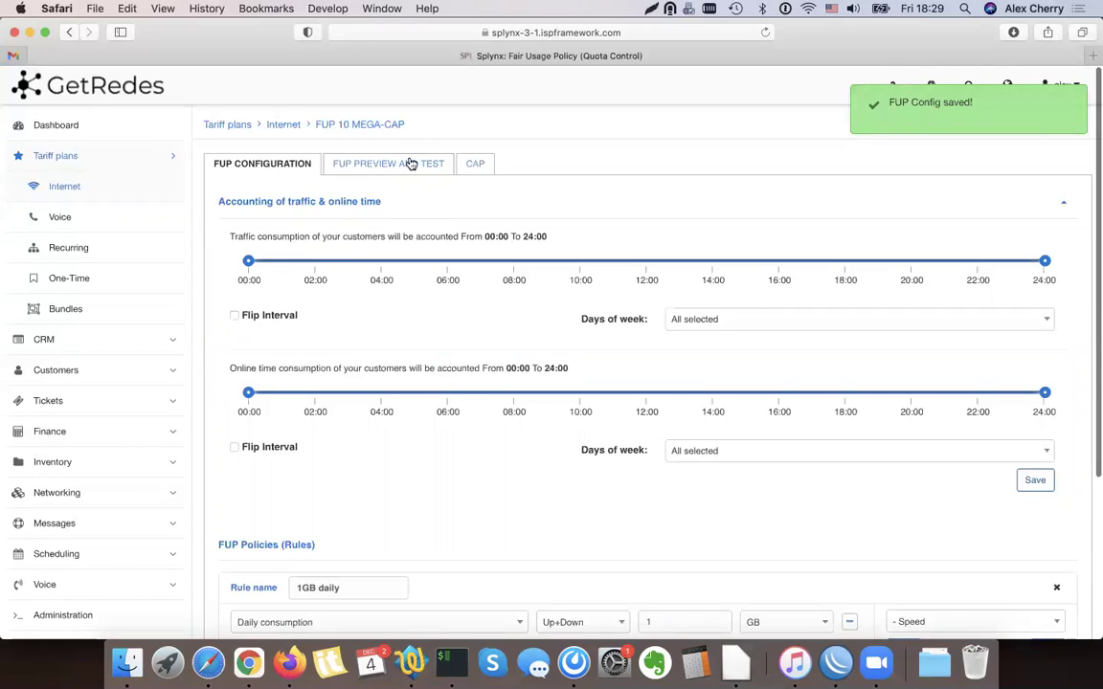
# Preview a simulated 9.69 GB daily download to confirm the 1GB daily rule throttles to 5/2.5 Mbps
pyautogui.click(407, 163)
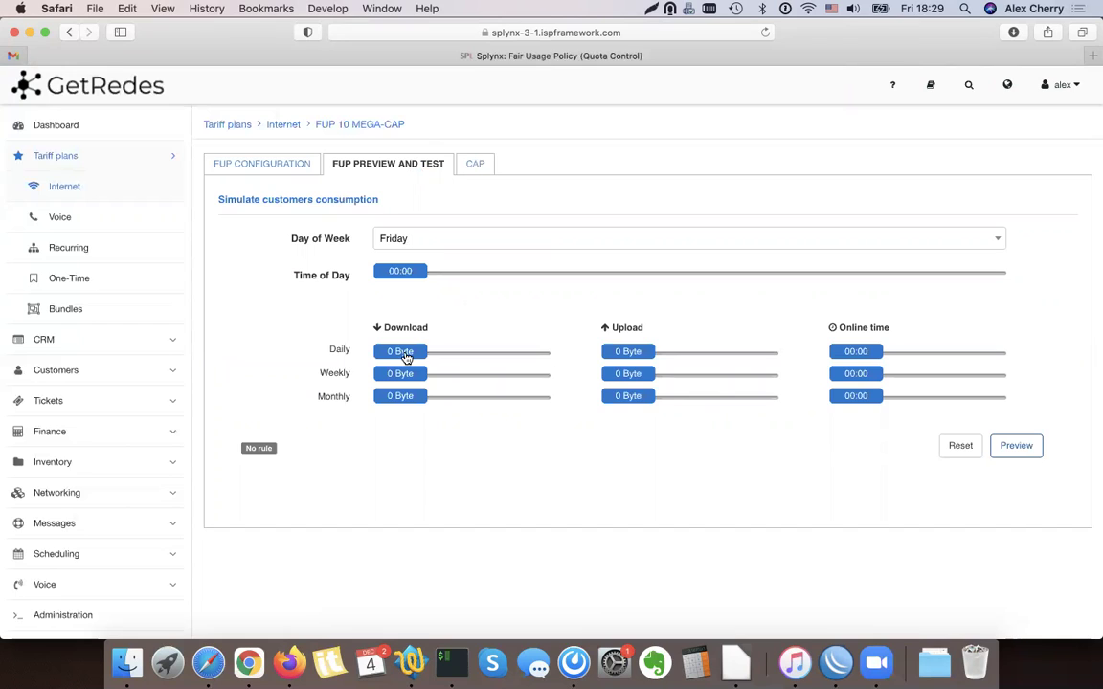
pyautogui.moveTo(406, 355); pyautogui.dragTo(421, 355)
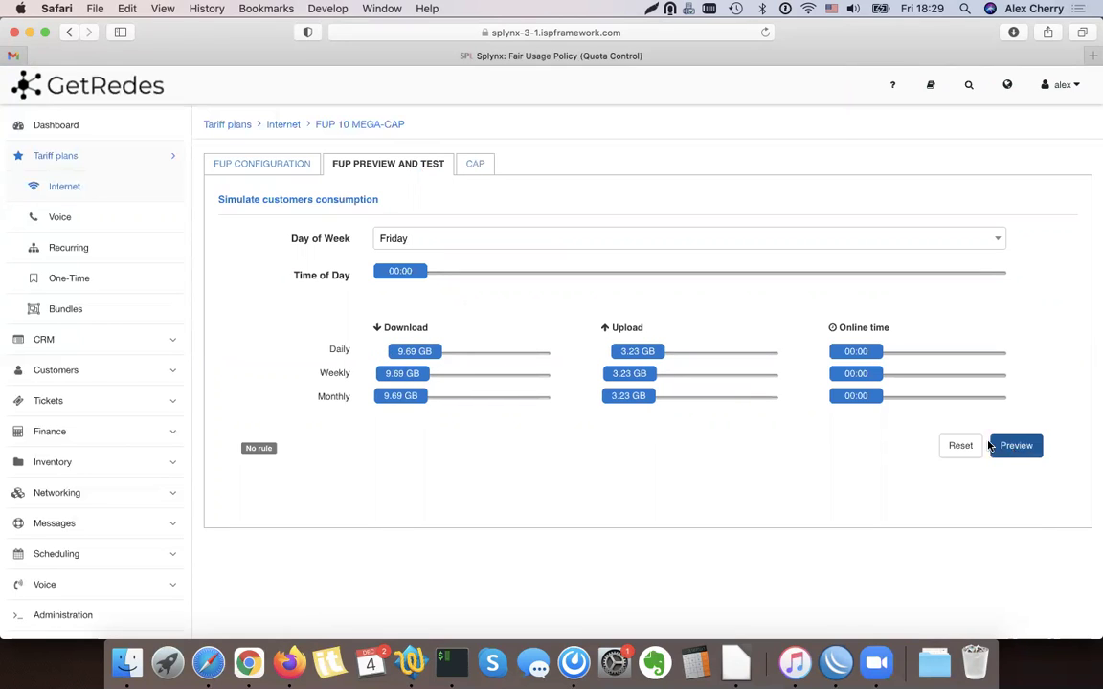
pyautogui.click(1015, 454)
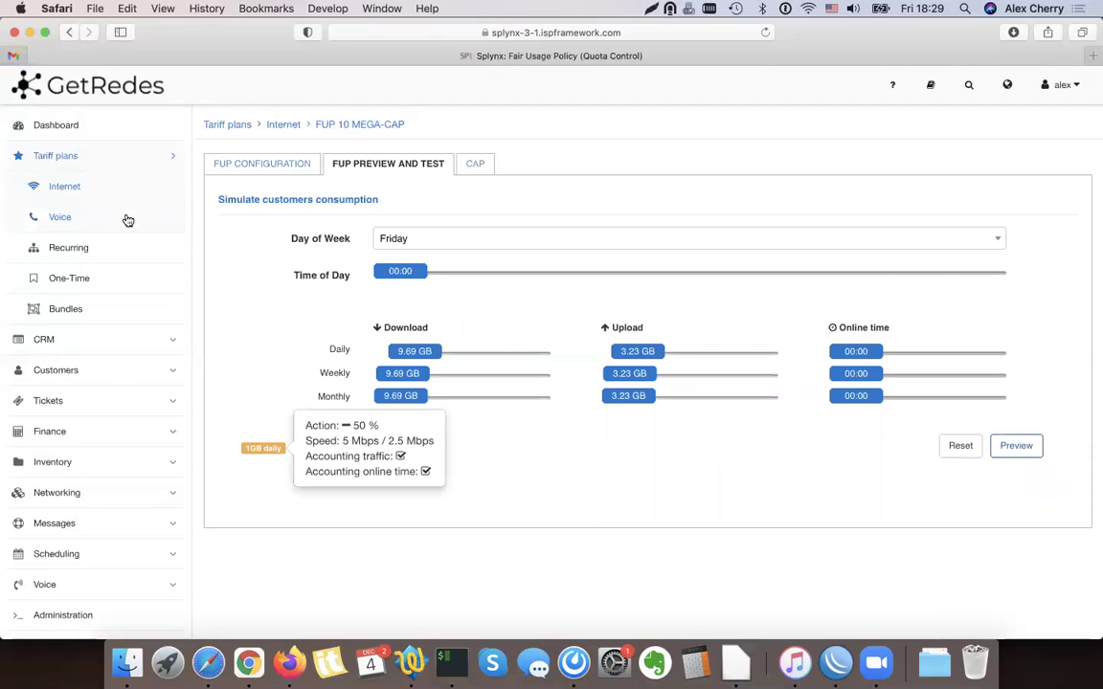
# Open the Getredes office router from Networking > Routers > List and review its IP/Host and Radius secret
pyautogui.click(86, 156)
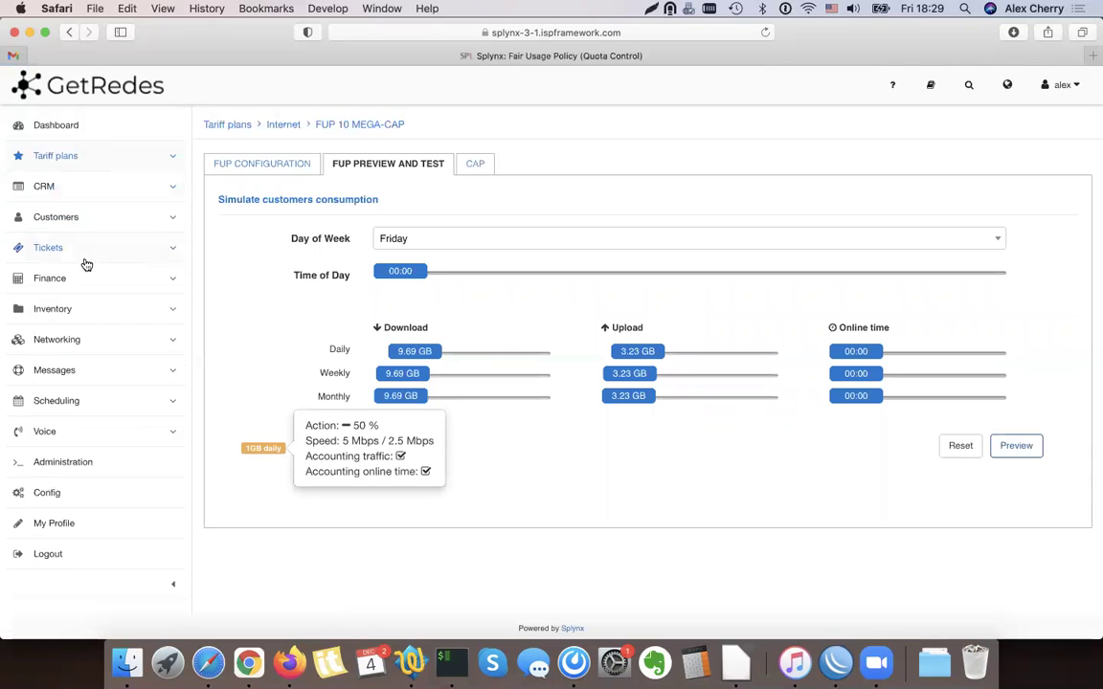
pyautogui.click(101, 341)
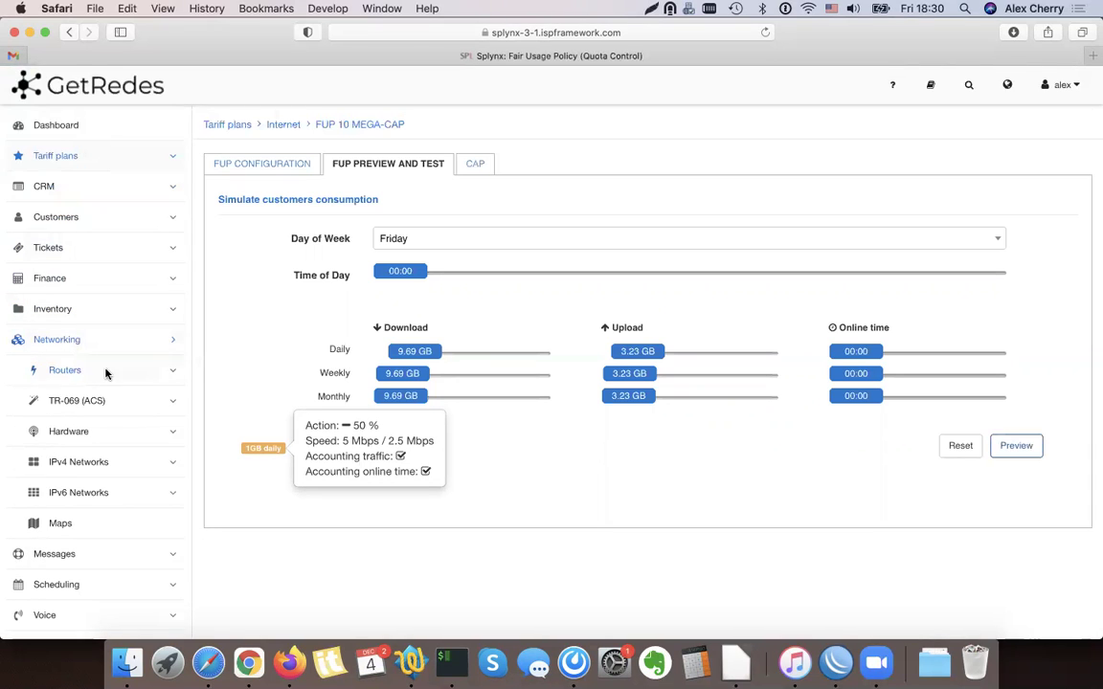
pyautogui.click(103, 370)
pyautogui.click(104, 432)
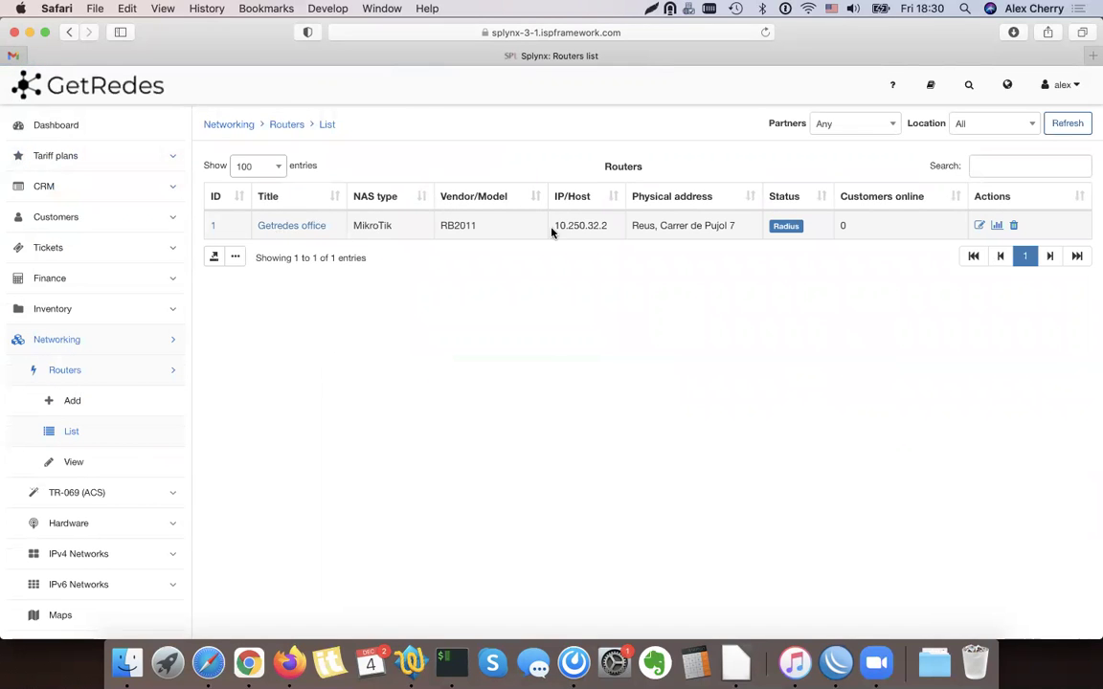
pyautogui.click(979, 227)
pyautogui.click(521, 382)
pyautogui.click(455, 507)
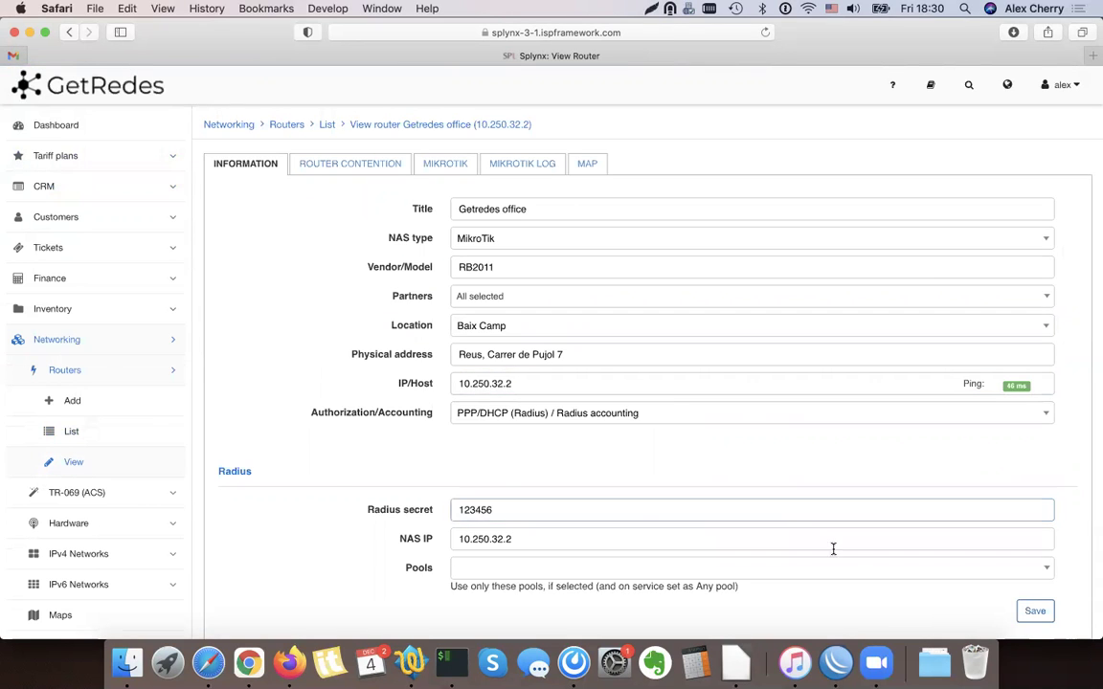
pyautogui.click(837, 667)
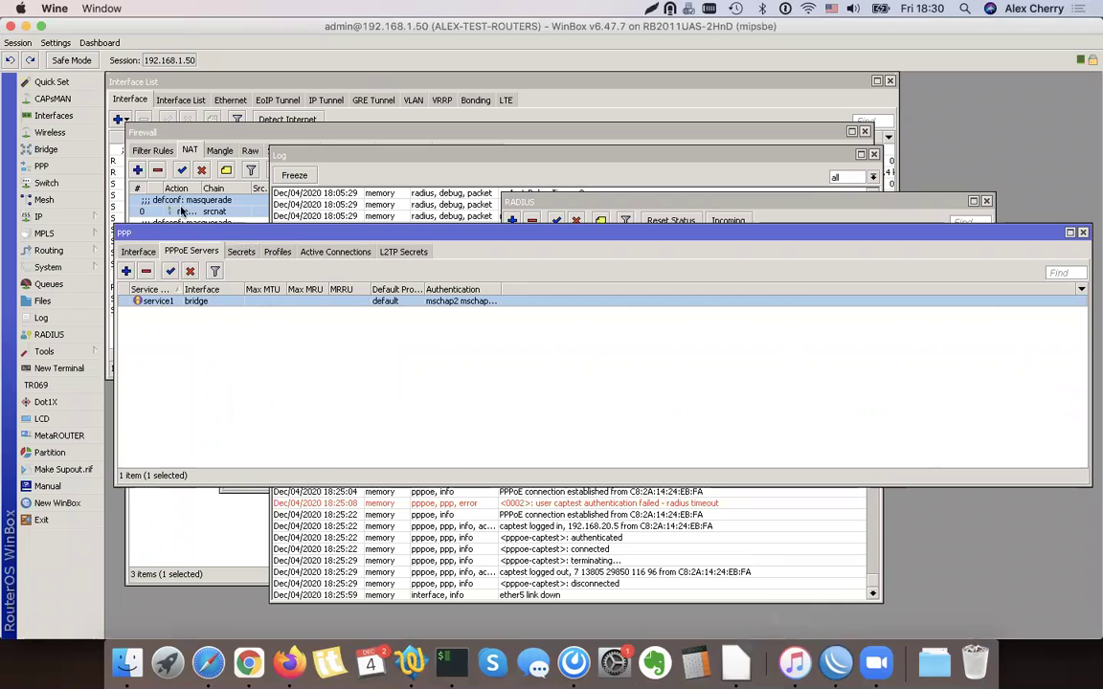
# Return to the Splynx browser window after checking WinBox's PPPoE server service1 on bridge
pyautogui.click(212, 671)
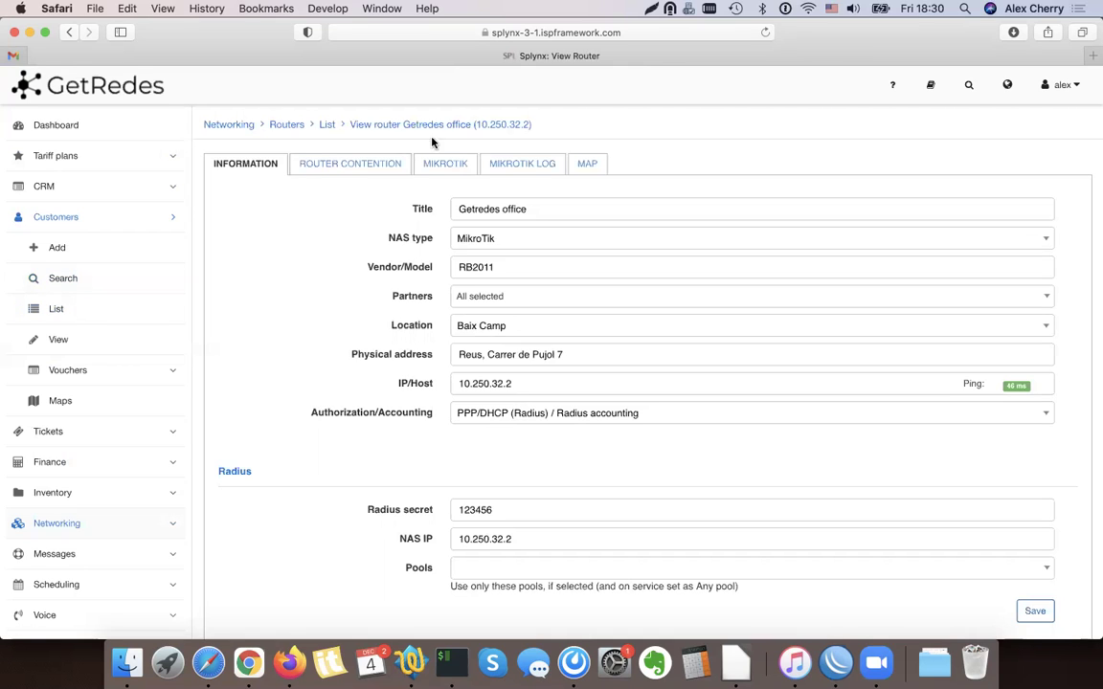
# Add a private-person customer with generated login and password, entering the customer's full name and e-mail
pyautogui.click(74, 249)
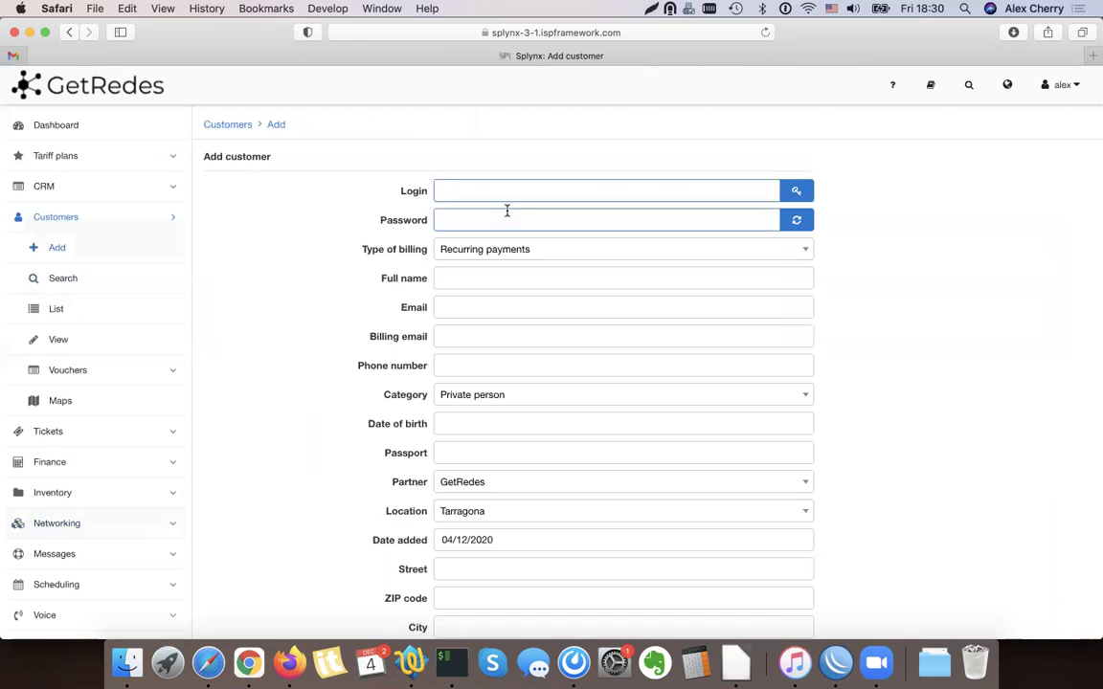
pyautogui.click(795, 191)
pyautogui.click(796, 220)
pyautogui.click(495, 279)
pyautogui.write('CAPN')
pyautogui.press('BackSpace')
pyautogui.press('BackSpace')
pyautogui.press('BackSpace')
pyautogui.click(468, 309)
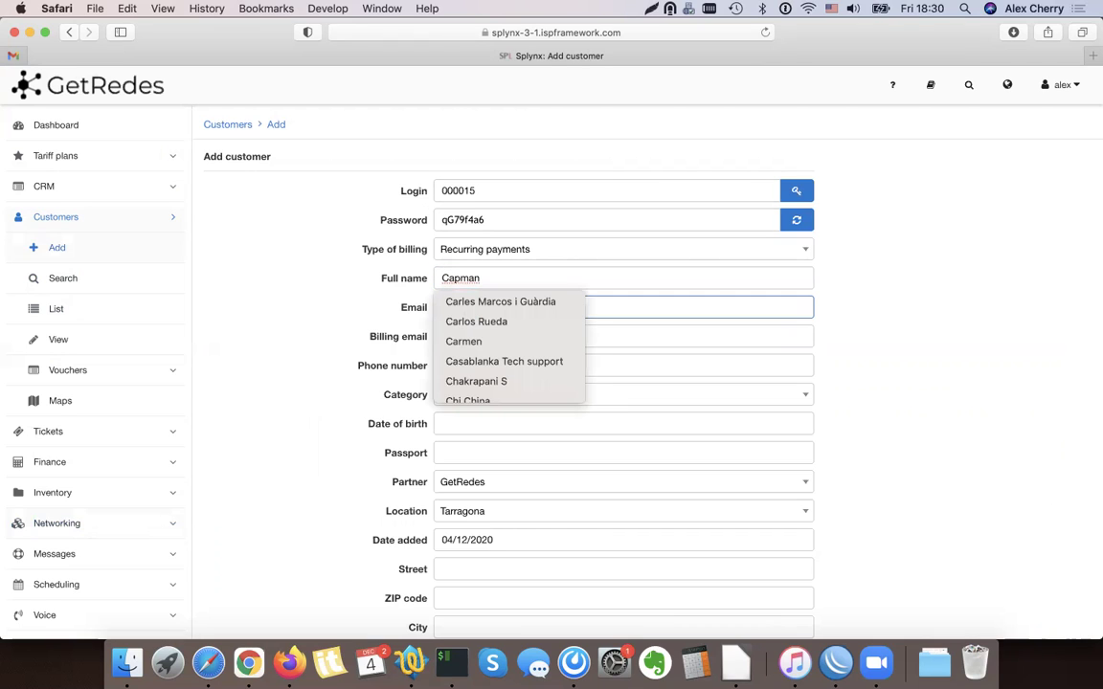
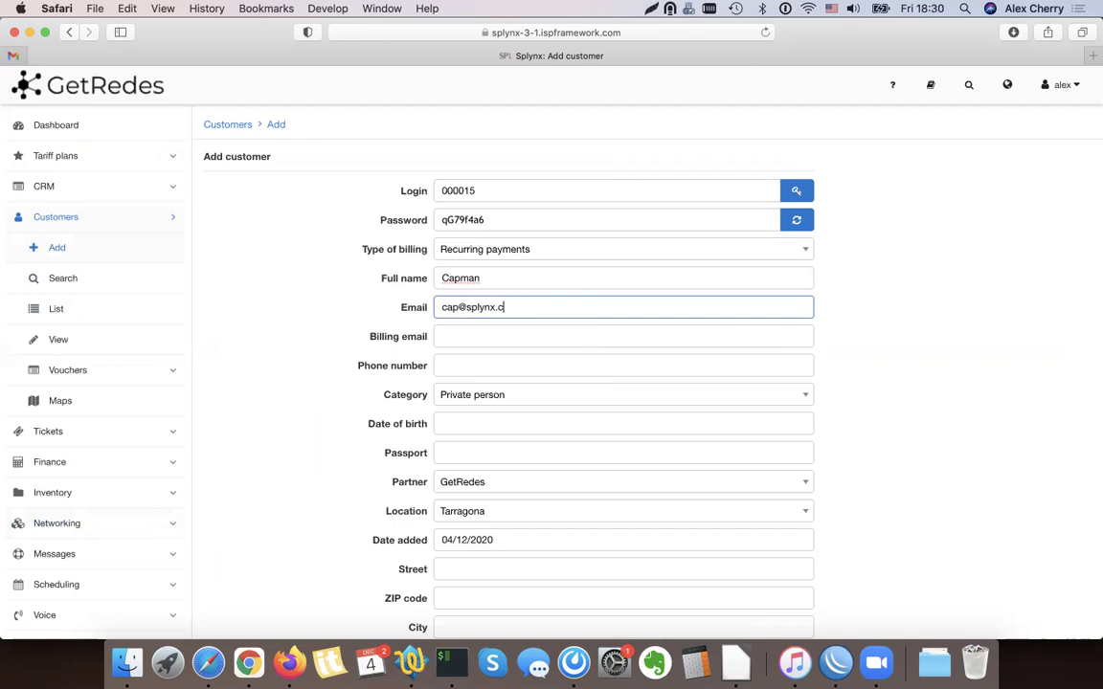
pyautogui.scroll(-3, 718, 394)
pyautogui.click(797, 541)
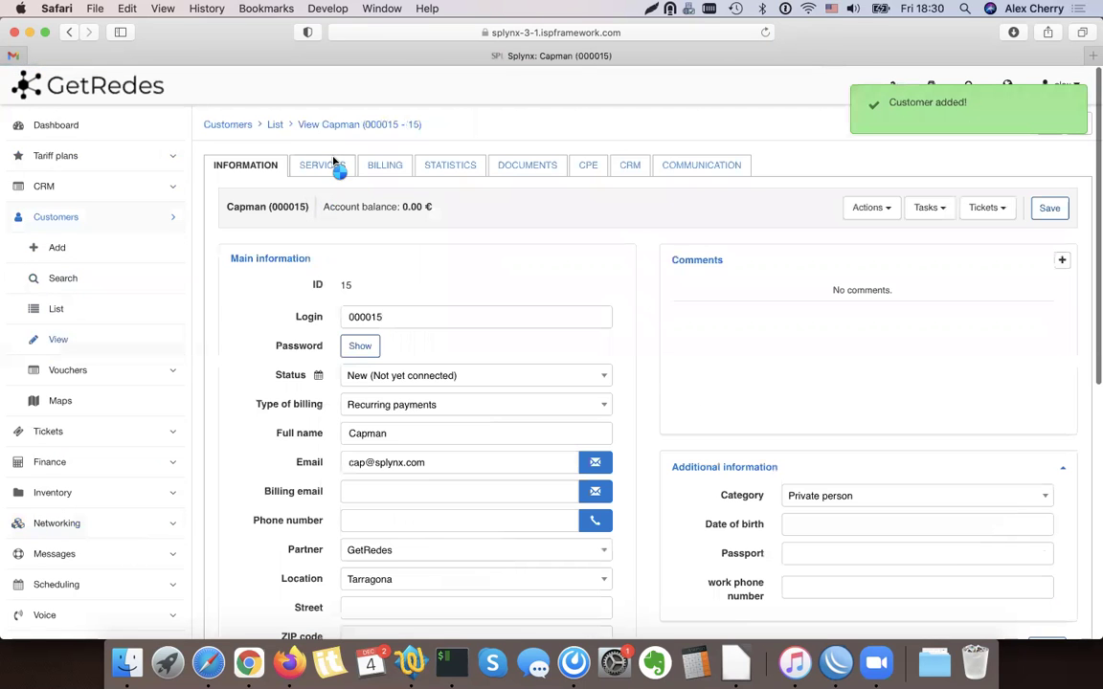
# Start a new internet service for the customer on the 10 MEGA-CAP plan
pyautogui.click(337, 166)
pyautogui.click(977, 207)
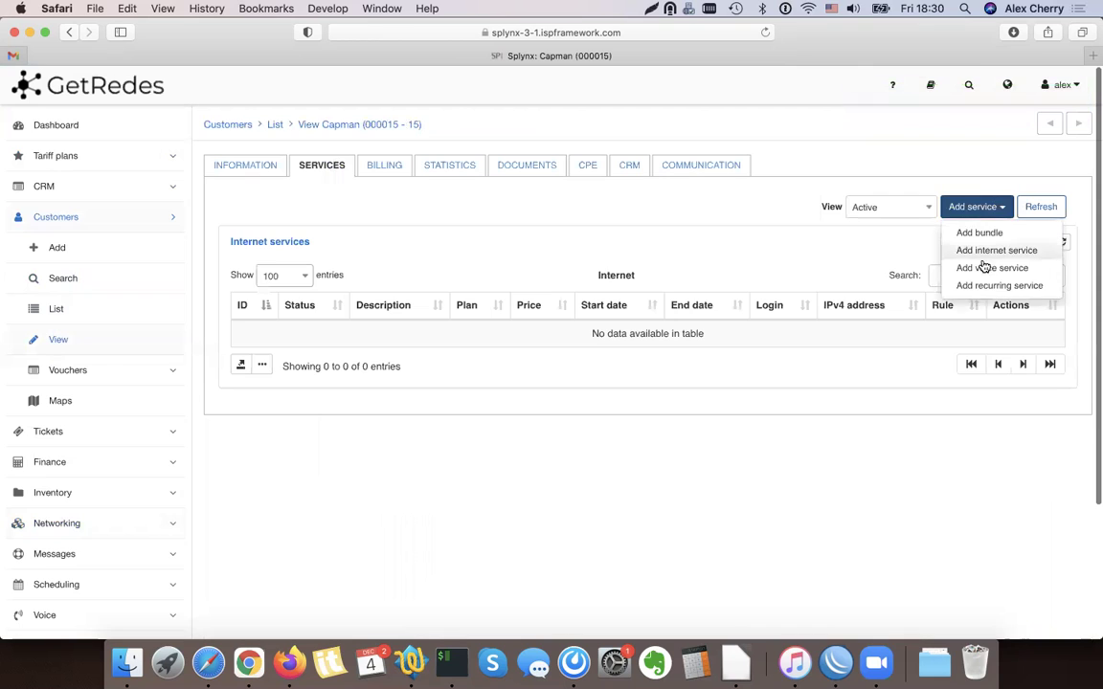
pyautogui.click(997, 249)
pyautogui.click(561, 191)
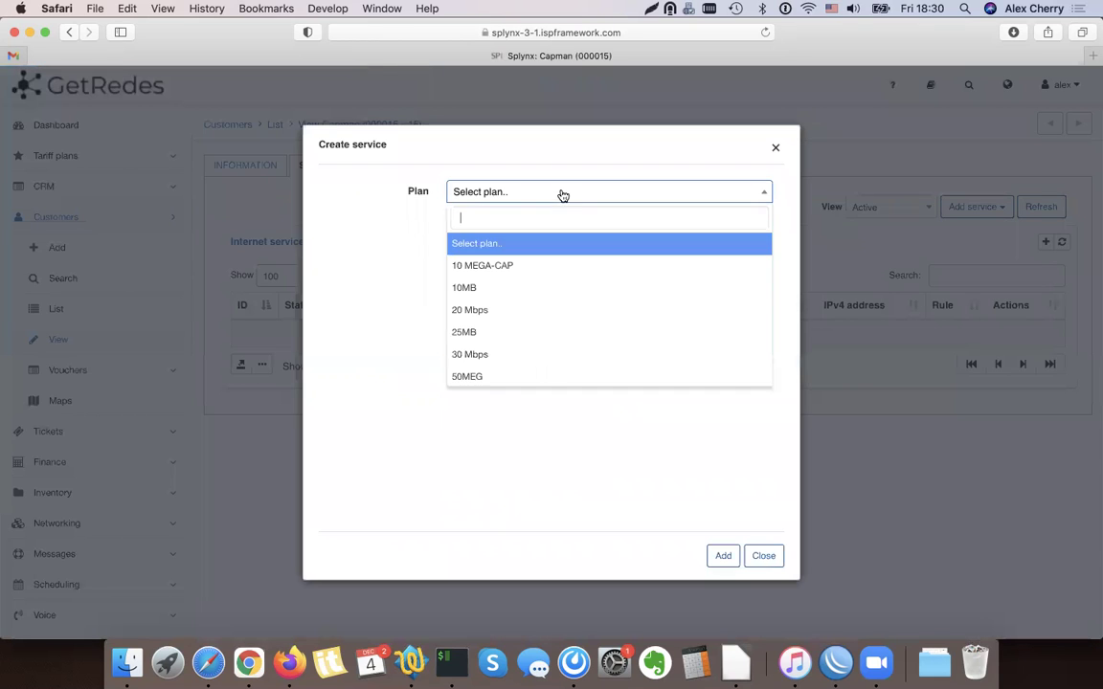
pyautogui.click(483, 266)
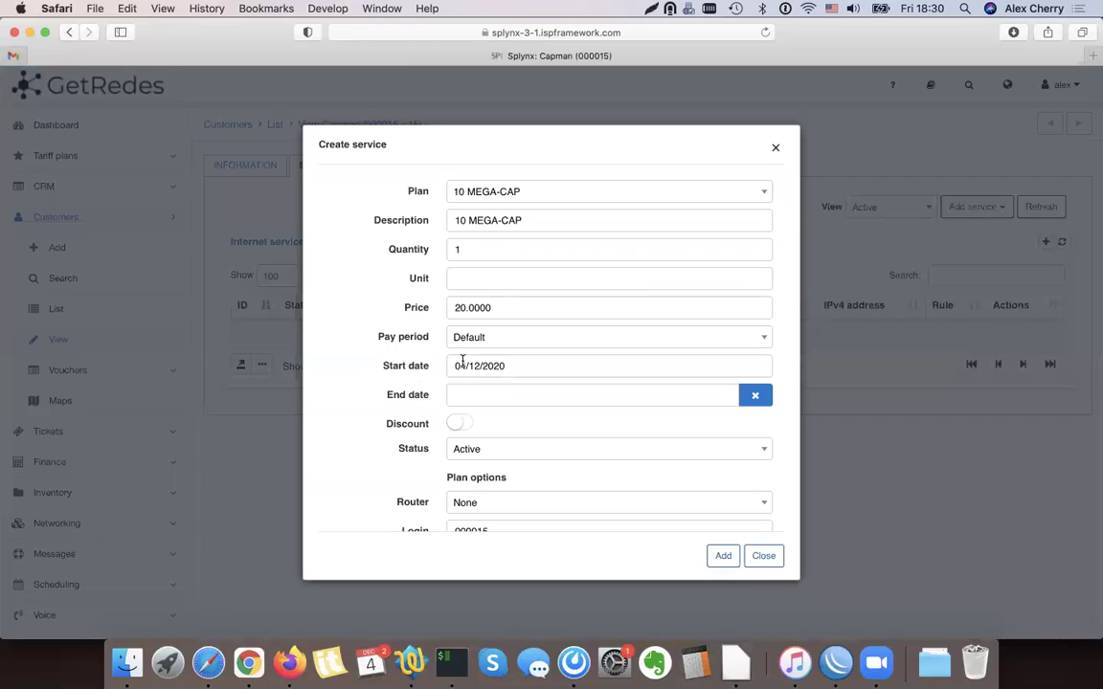
# Set the service start date to 01/12/2020 and review the Login and Password fields
pyautogui.scroll(-3, 441, 372)
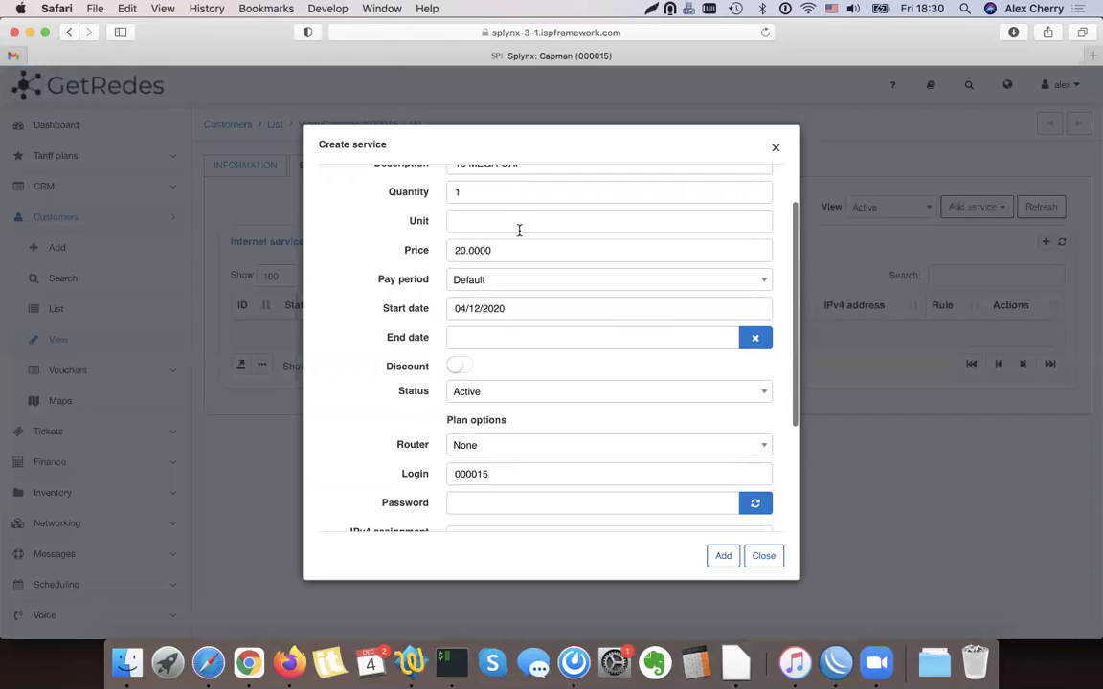
pyautogui.click(486, 316)
pyautogui.click(495, 387)
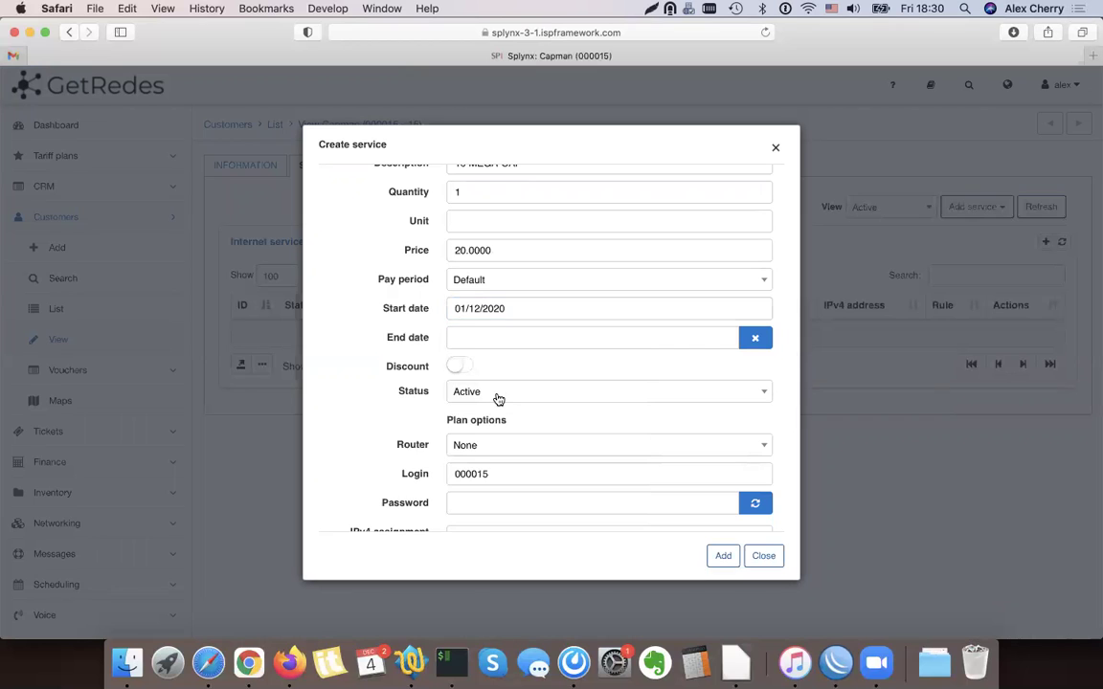
pyautogui.scroll(-5, 470, 359)
pyautogui.click(488, 306)
pyautogui.doubleClick(412, 304)
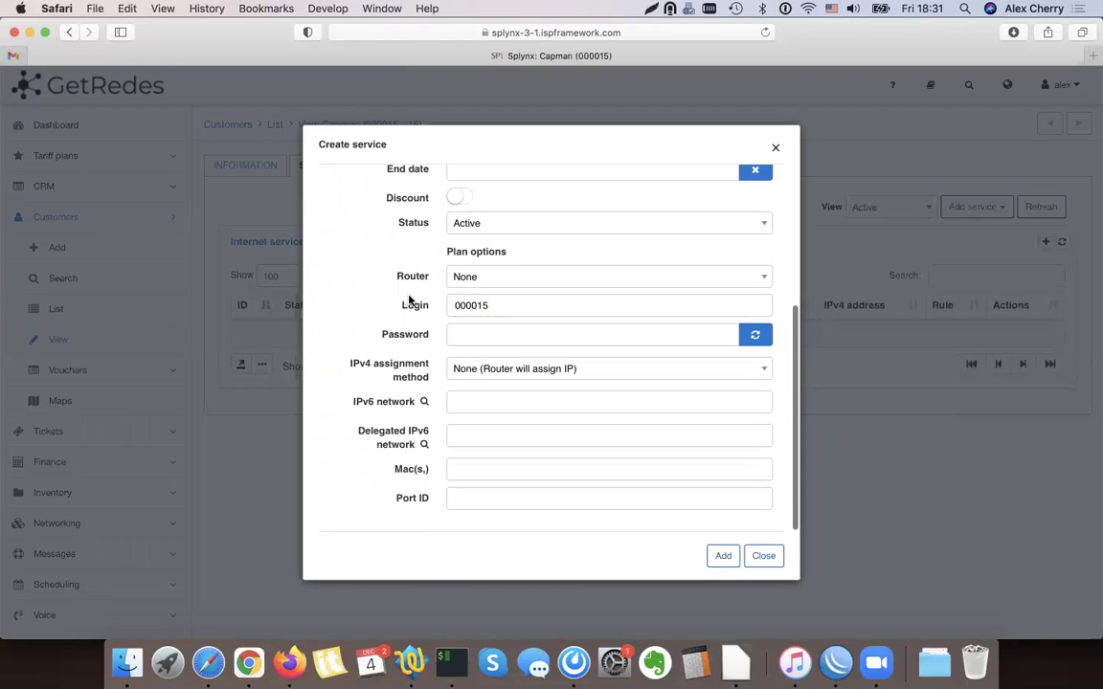
pyautogui.doubleClick(418, 335)
pyautogui.click(417, 312)
# Replace the service login with a new value and enter a service password
pyautogui.click(524, 303)
pyautogui.doubleClick(515, 299)
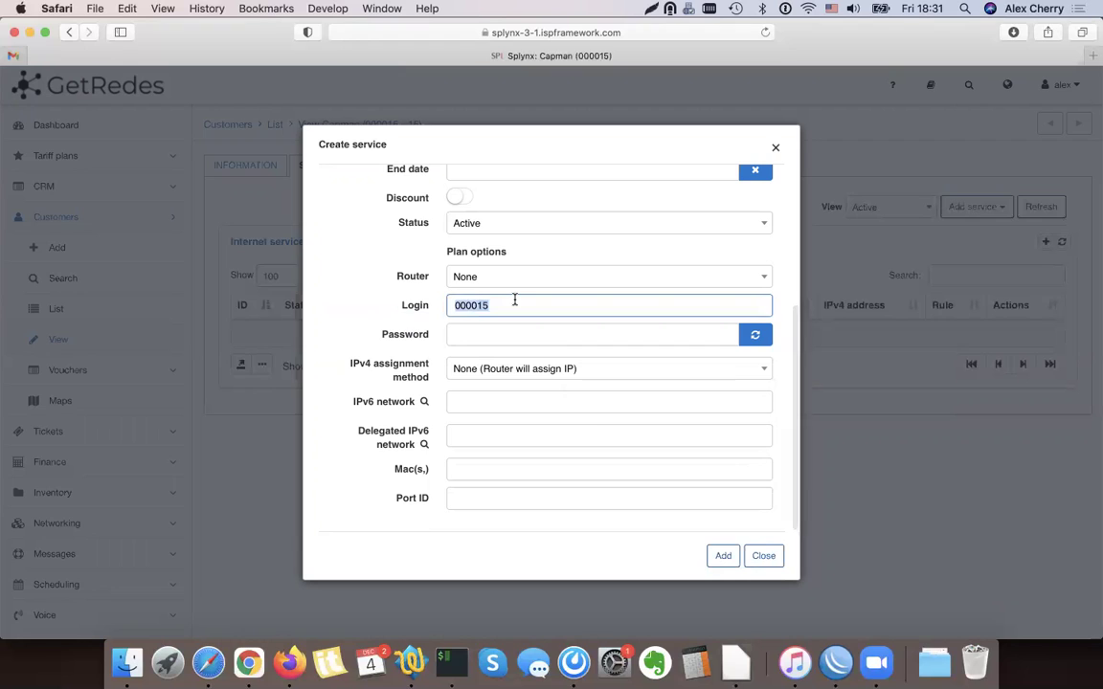
pyautogui.write('capuser')
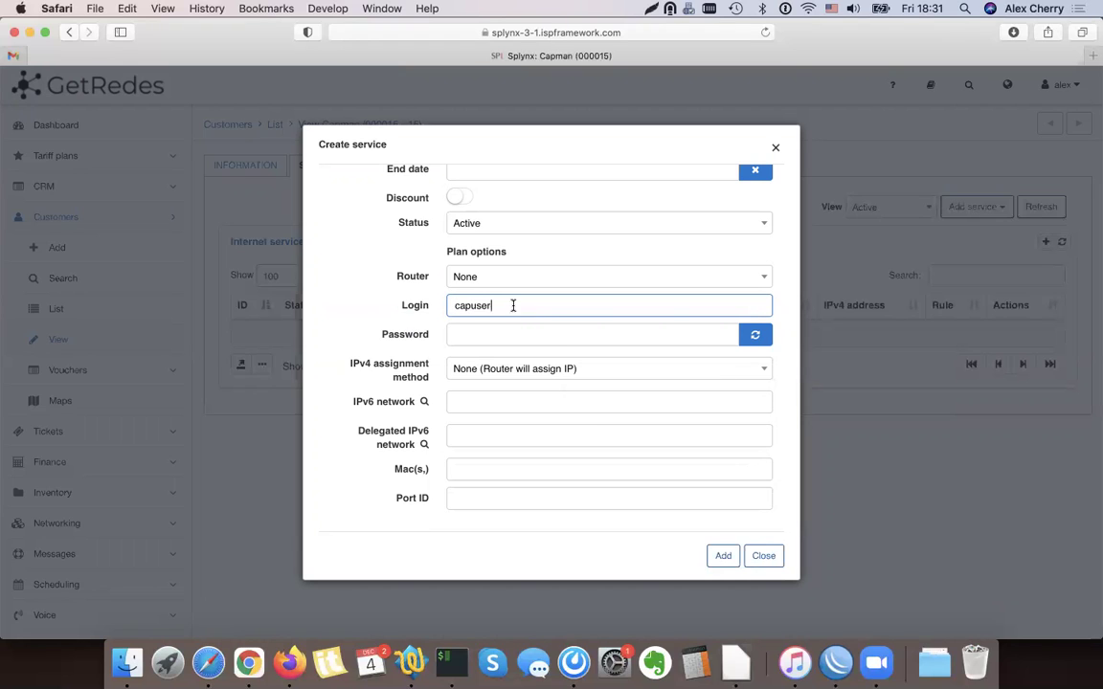
pyautogui.click(490, 328)
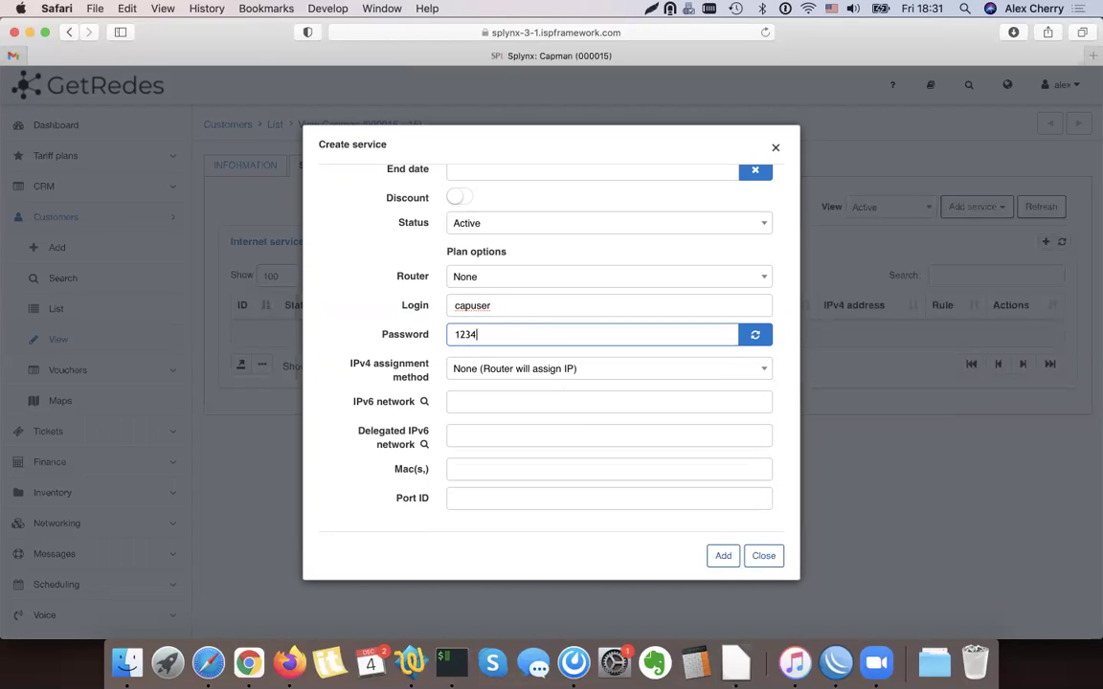
# Assign permanent IP 192.168.20.6 from DHCP pool 1 and add the service
pyautogui.click(472, 373)
pyautogui.click(472, 374)
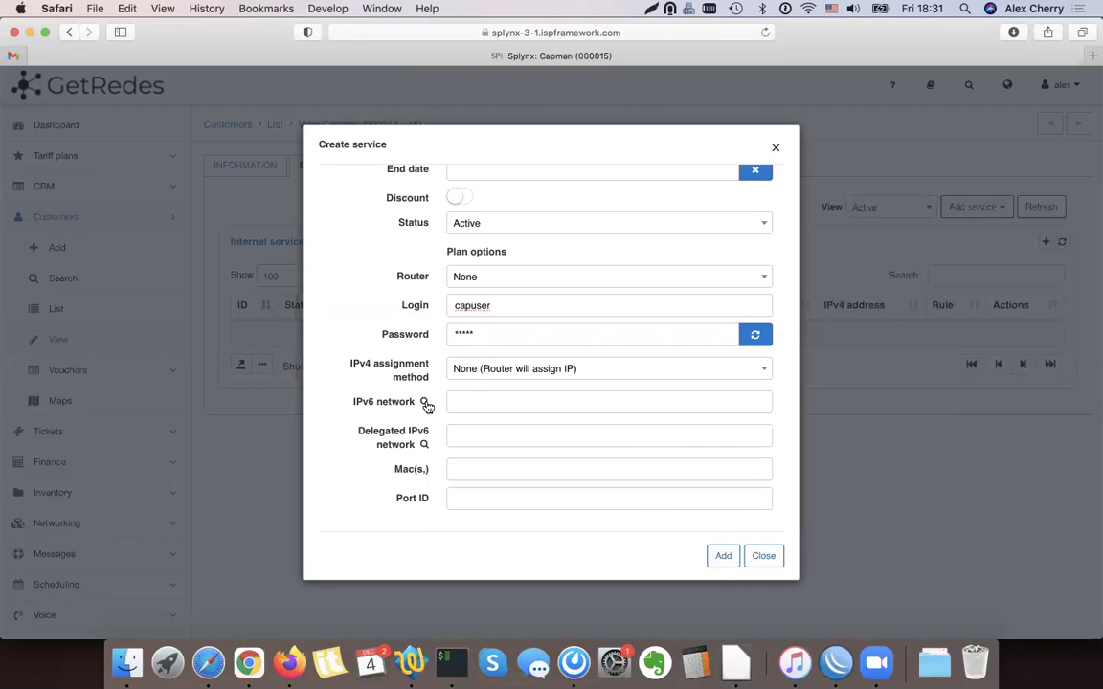
pyautogui.click(467, 369)
pyautogui.click(474, 438)
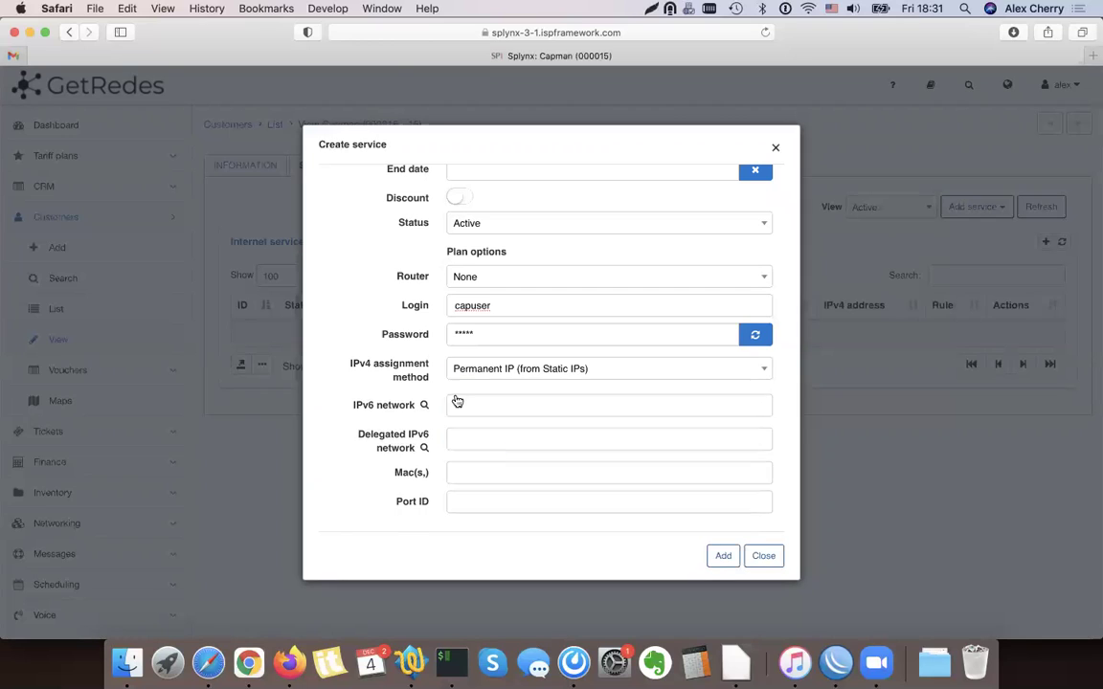
pyautogui.click(426, 402)
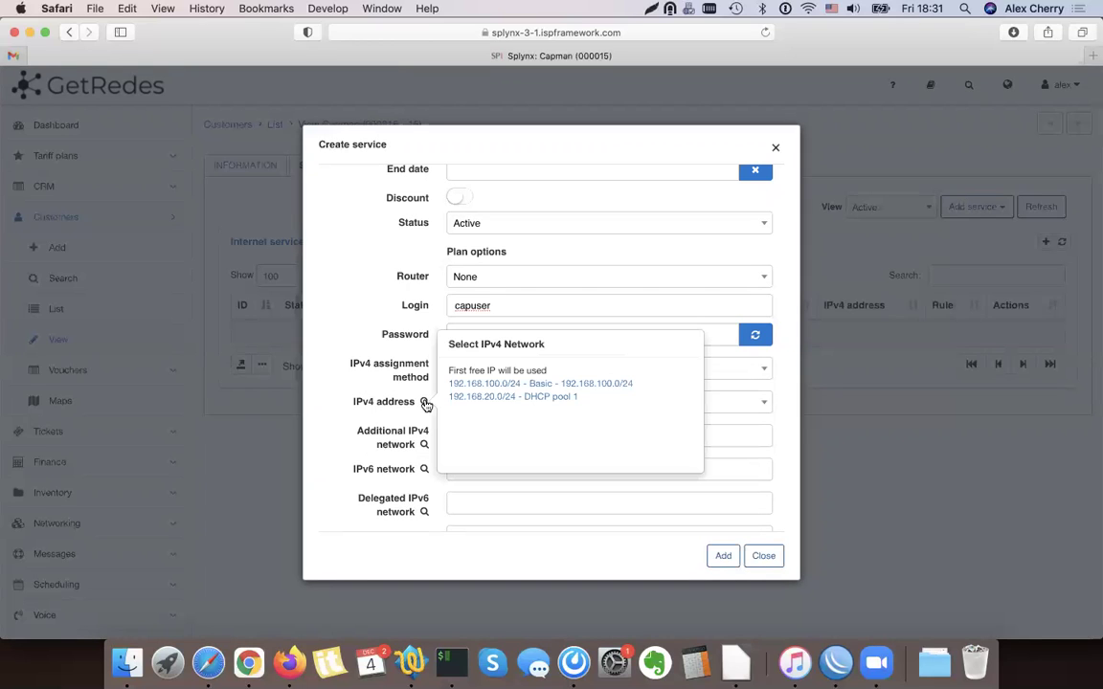
pyautogui.click(503, 396)
pyautogui.click(519, 403)
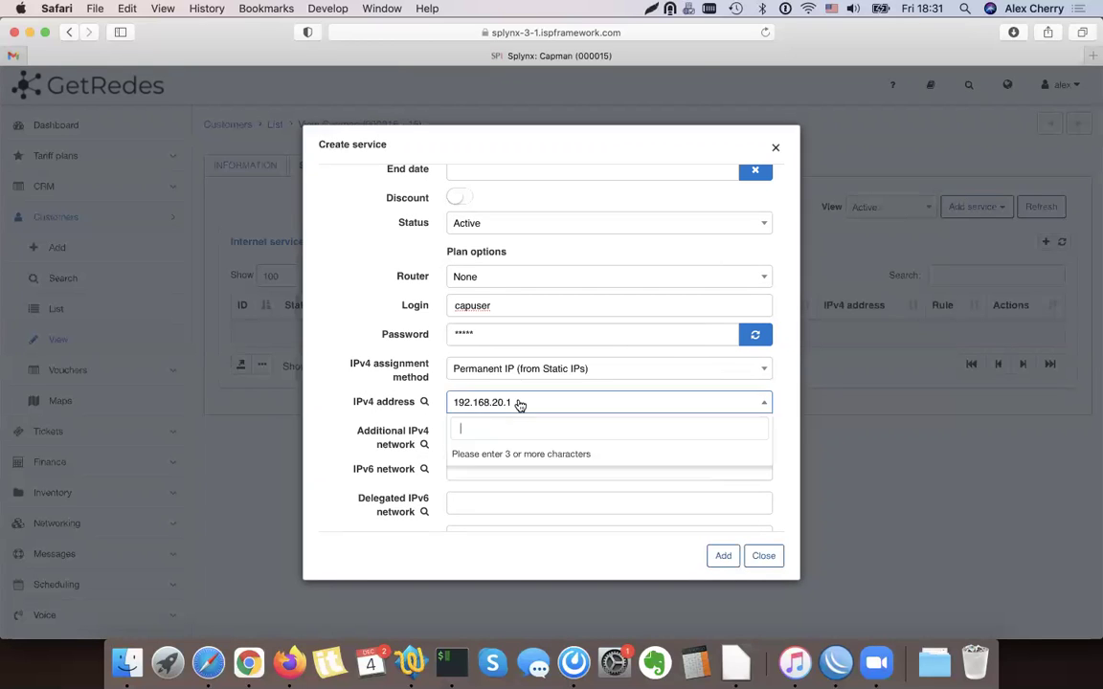
pyautogui.write('192.16')
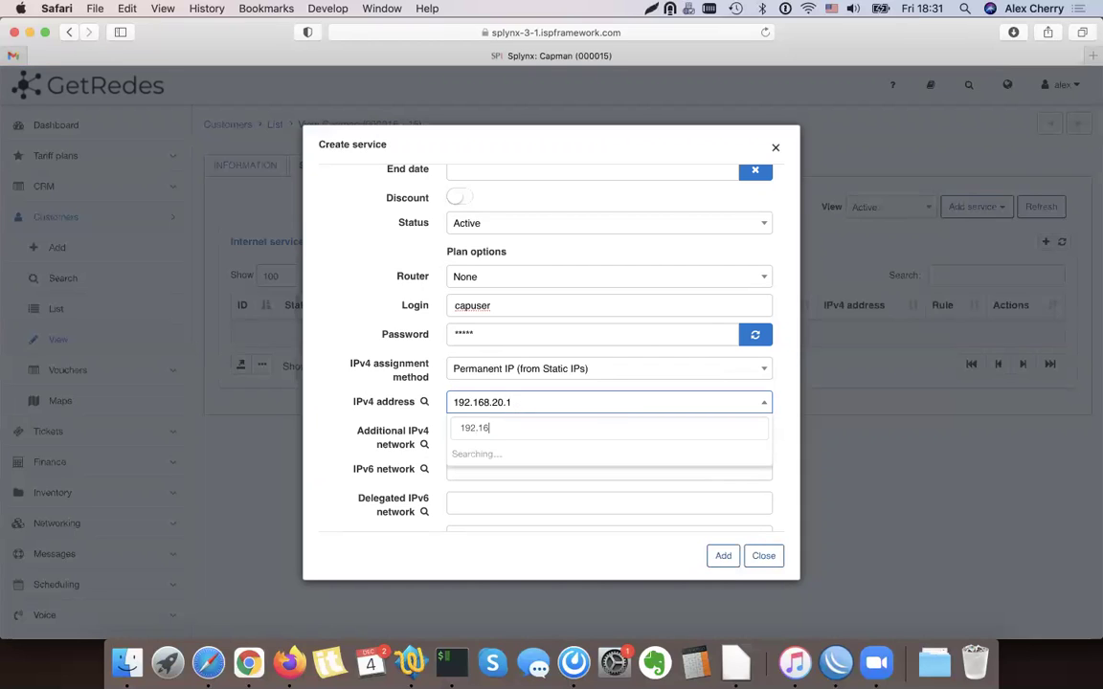
pyautogui.write('8.20.6')
pyautogui.click(518, 475)
pyautogui.click(724, 564)
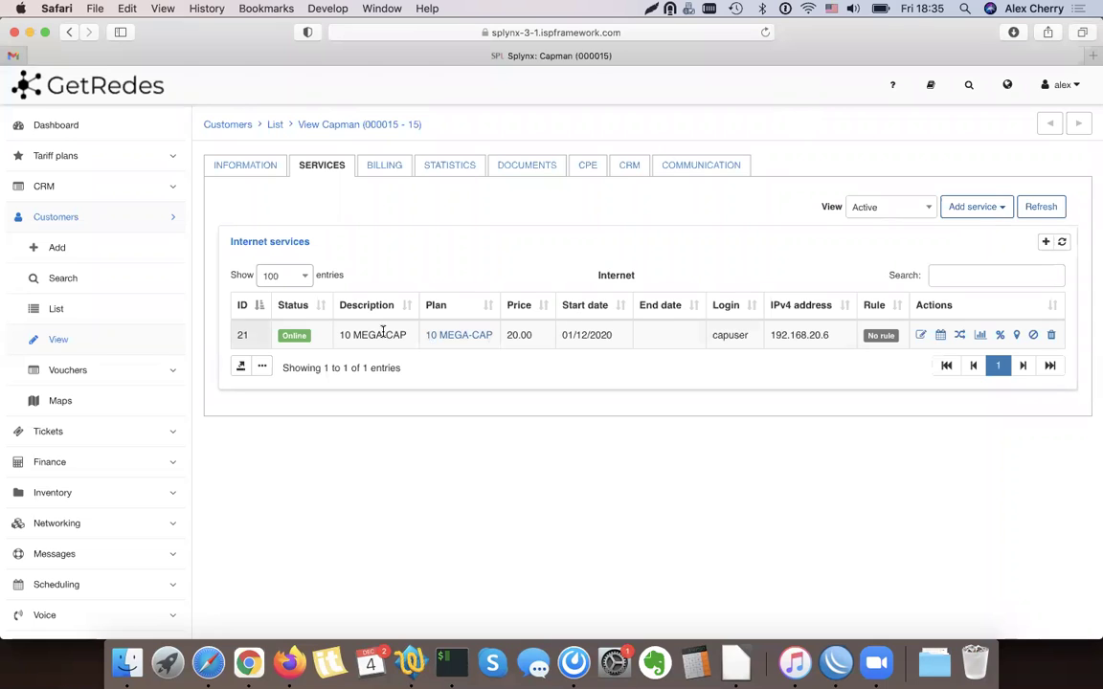
# Check the customer's statistics and confirm the 192.168.20.6 session appears under Online customers
pyautogui.click(450, 170)
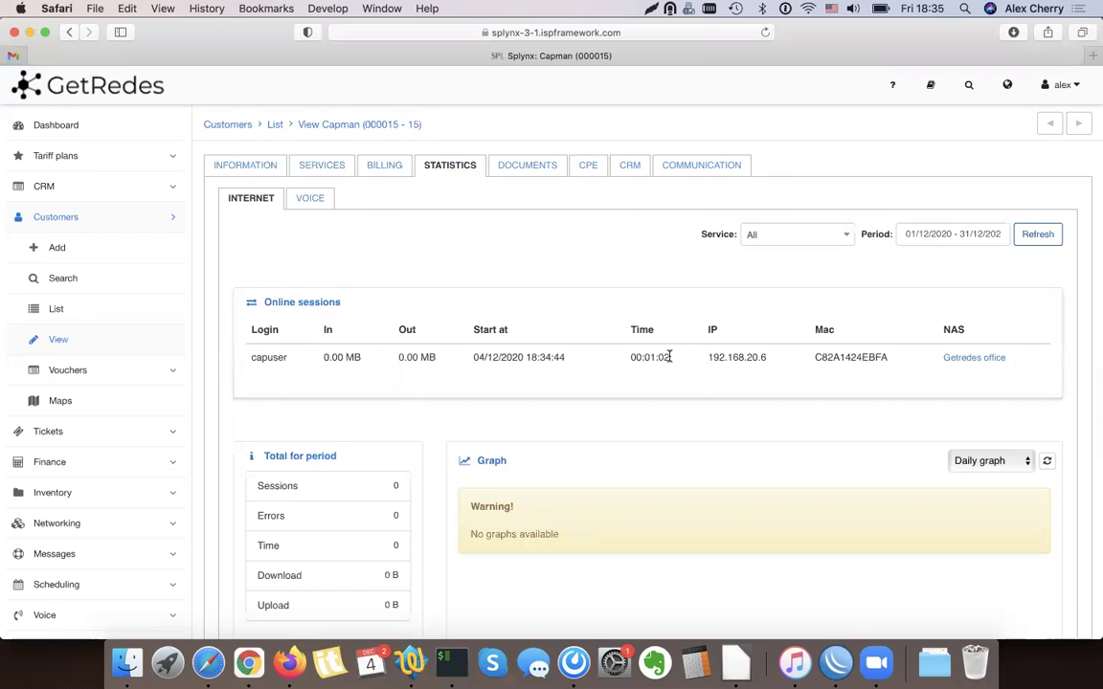
pyautogui.click(74, 308)
pyautogui.click(378, 167)
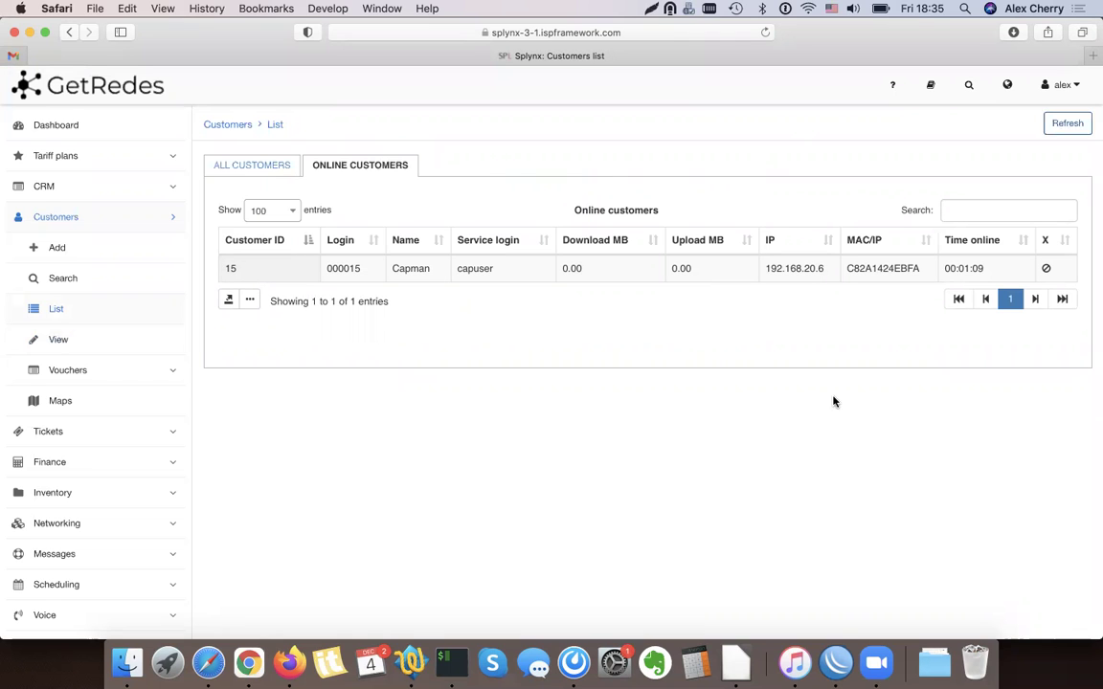
pyautogui.click(835, 663)
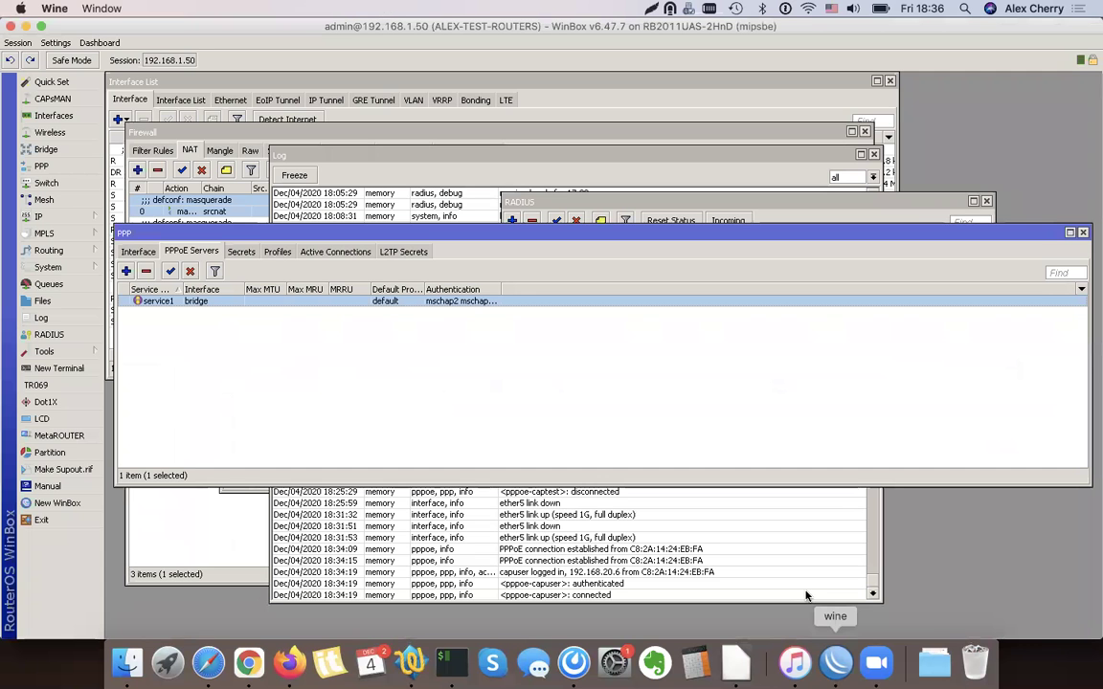
# Inspect the customer's pppoe simple queue traffic, with download near its 10M limit, then return to Splynx
pyautogui.click(49, 285)
pyautogui.click(497, 303)
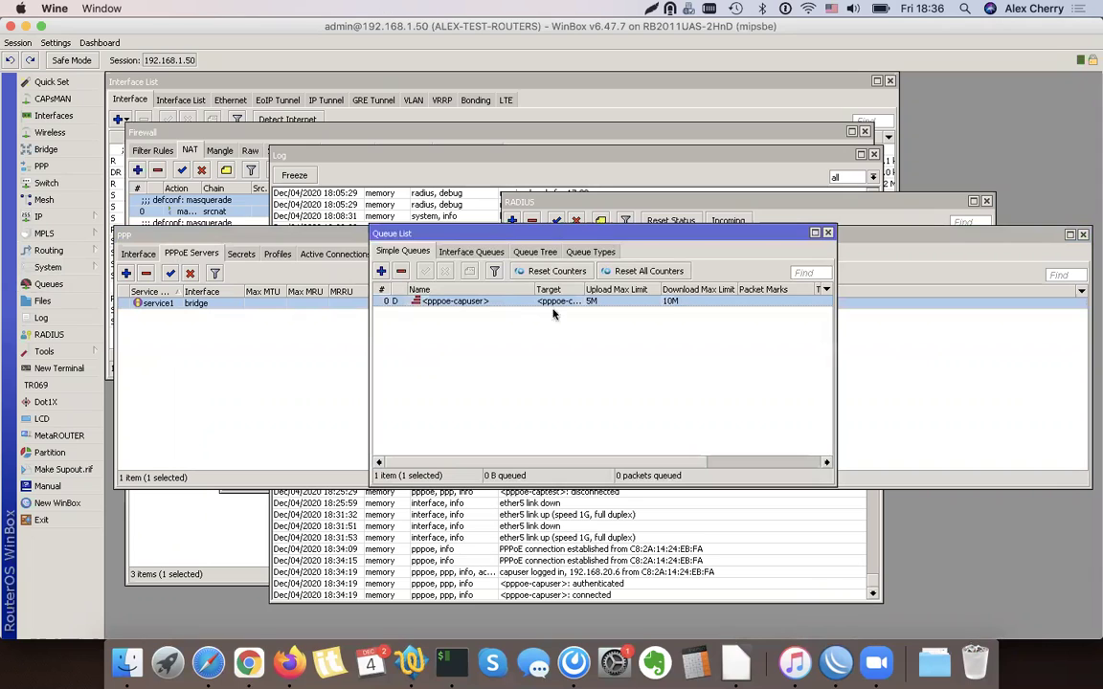
pyautogui.doubleClick(643, 302)
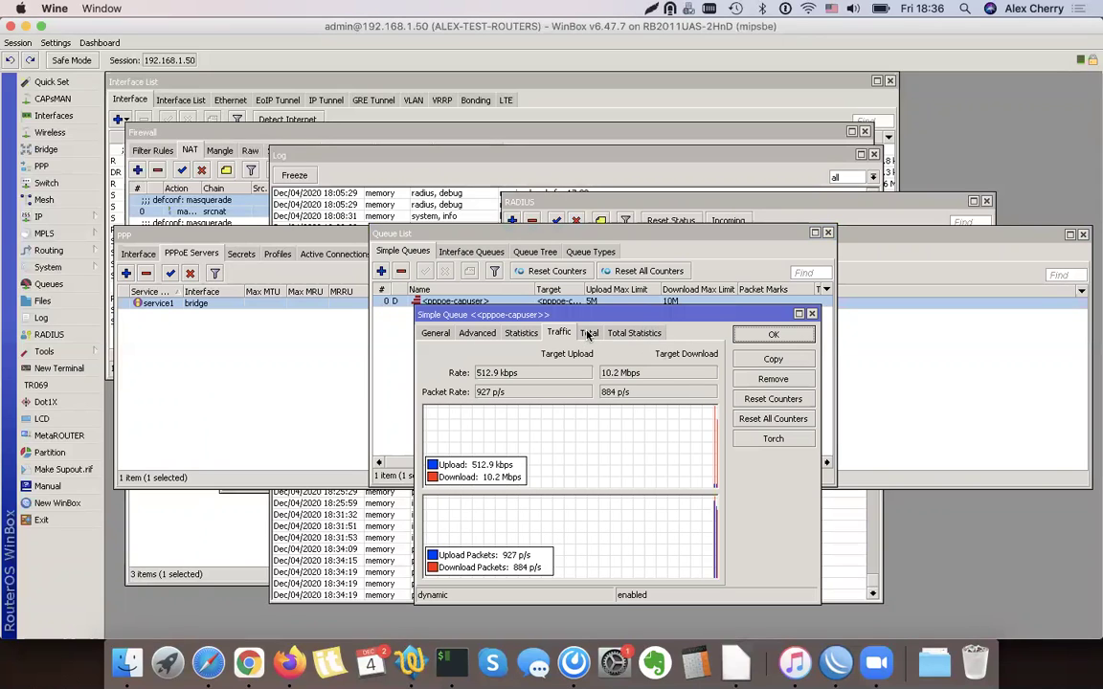
pyautogui.moveTo(635, 373); pyautogui.dragTo(613, 377)
pyautogui.tripleClick(632, 377)
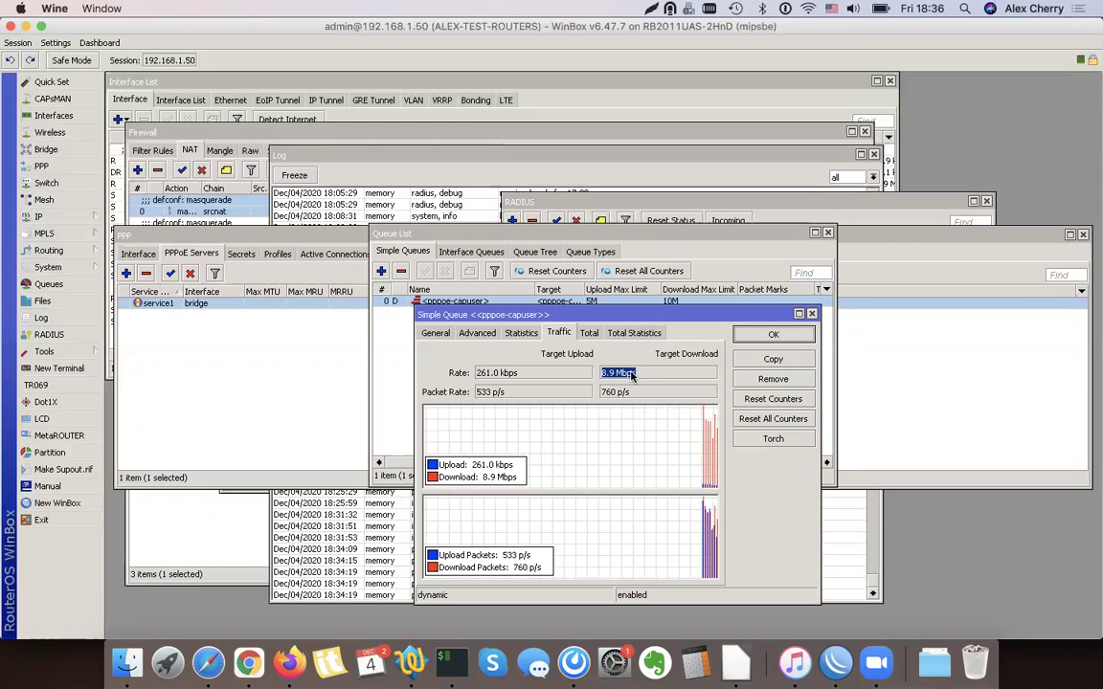
pyautogui.tripleClick(514, 374)
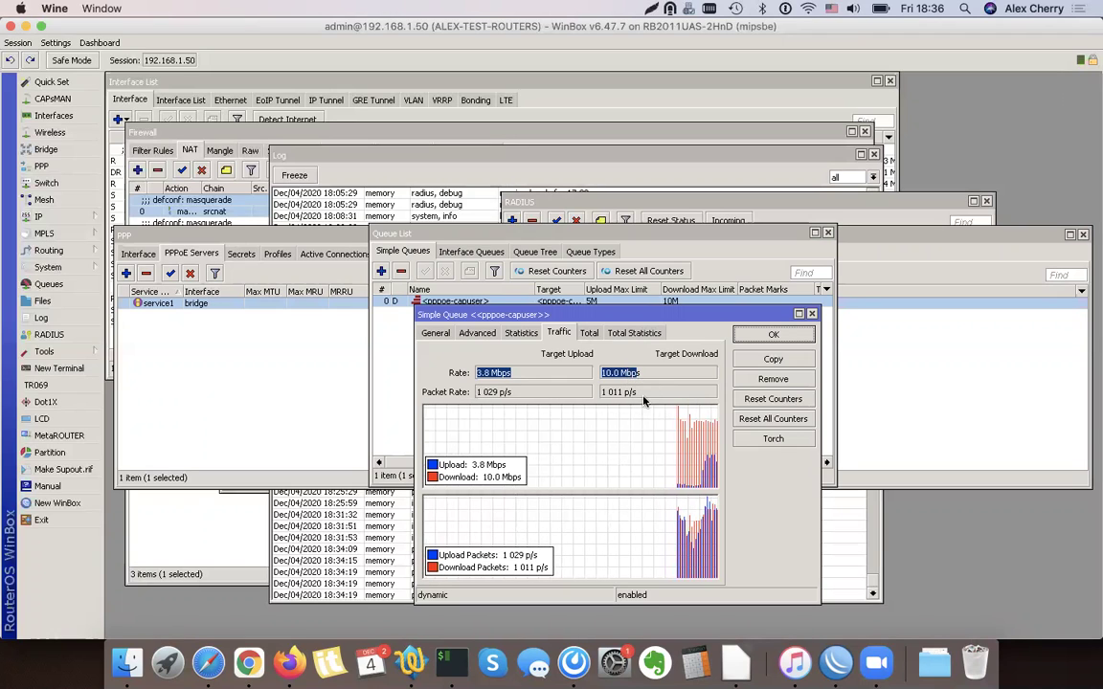
pyautogui.moveTo(510, 237); pyautogui.dragTo(500, 203)
pyautogui.click(467, 583)
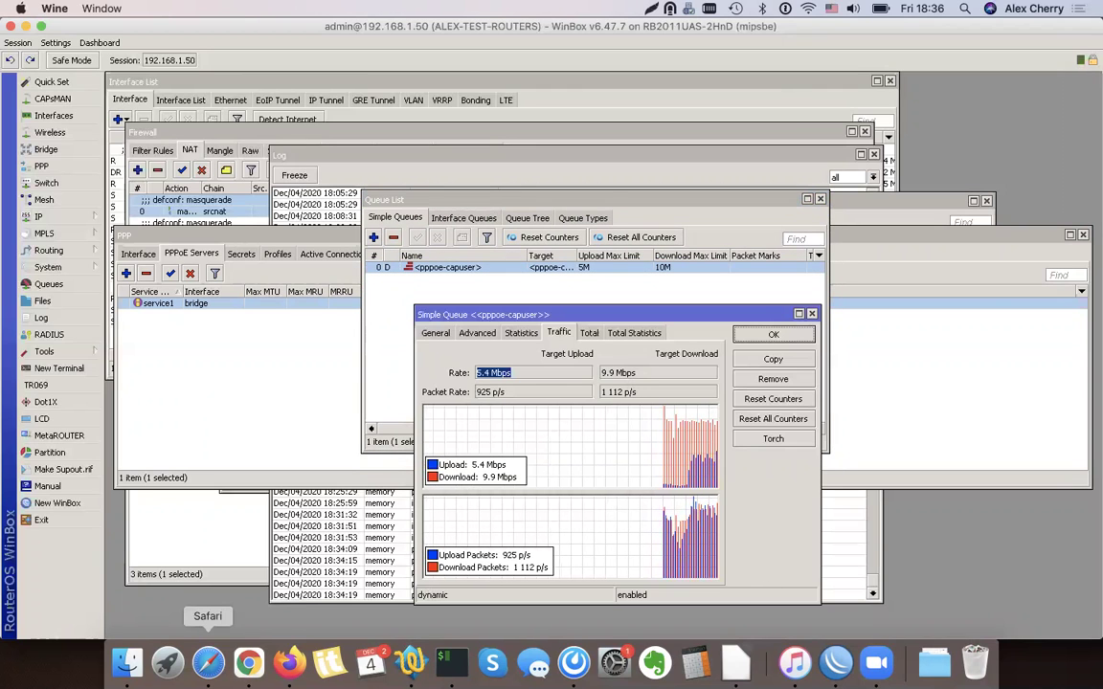
pyautogui.click(207, 661)
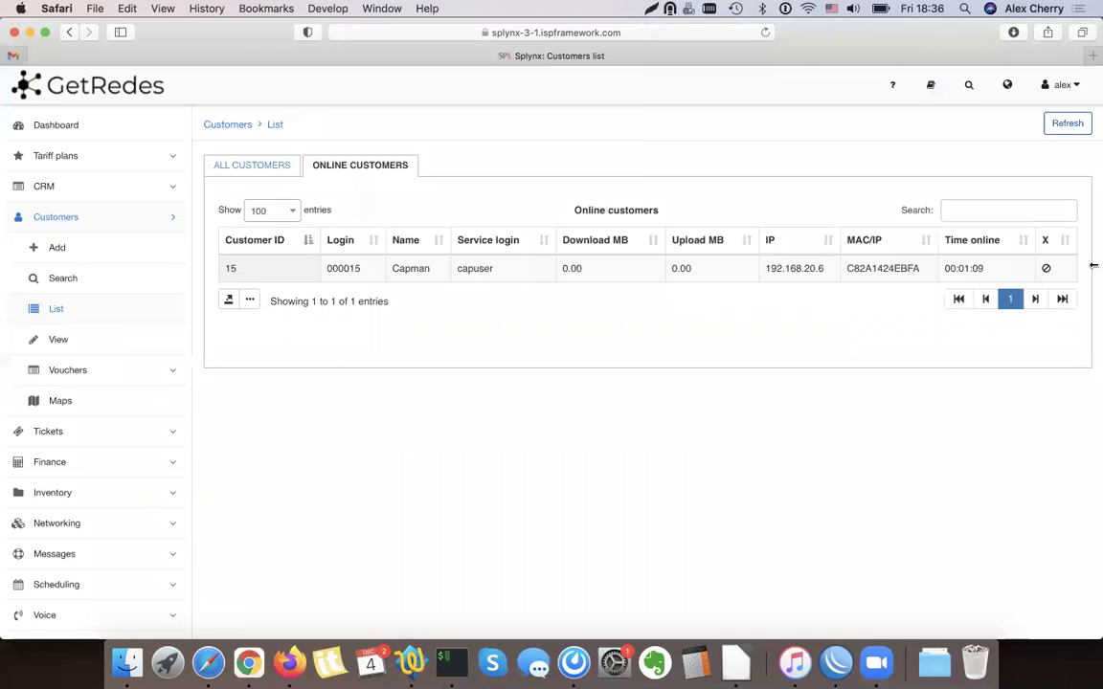
# Refresh online customers usage to 218.27 MB down, 50.99 MB up at 00:05:02, then open column settings
pyautogui.click(1067, 124)
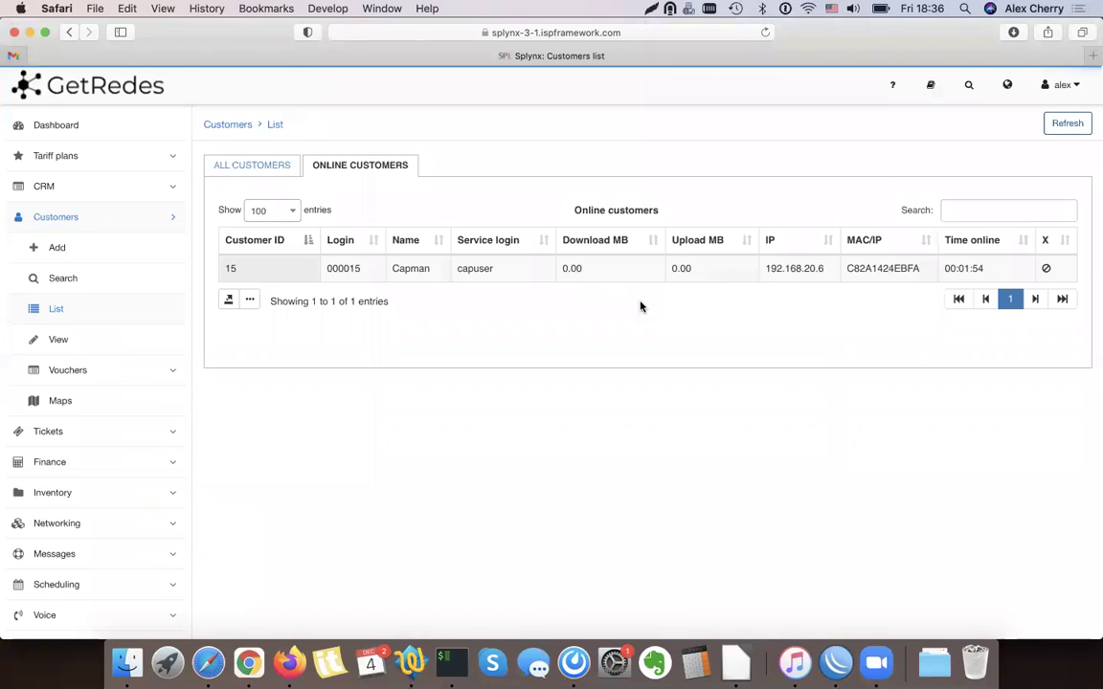
pyautogui.click(1067, 125)
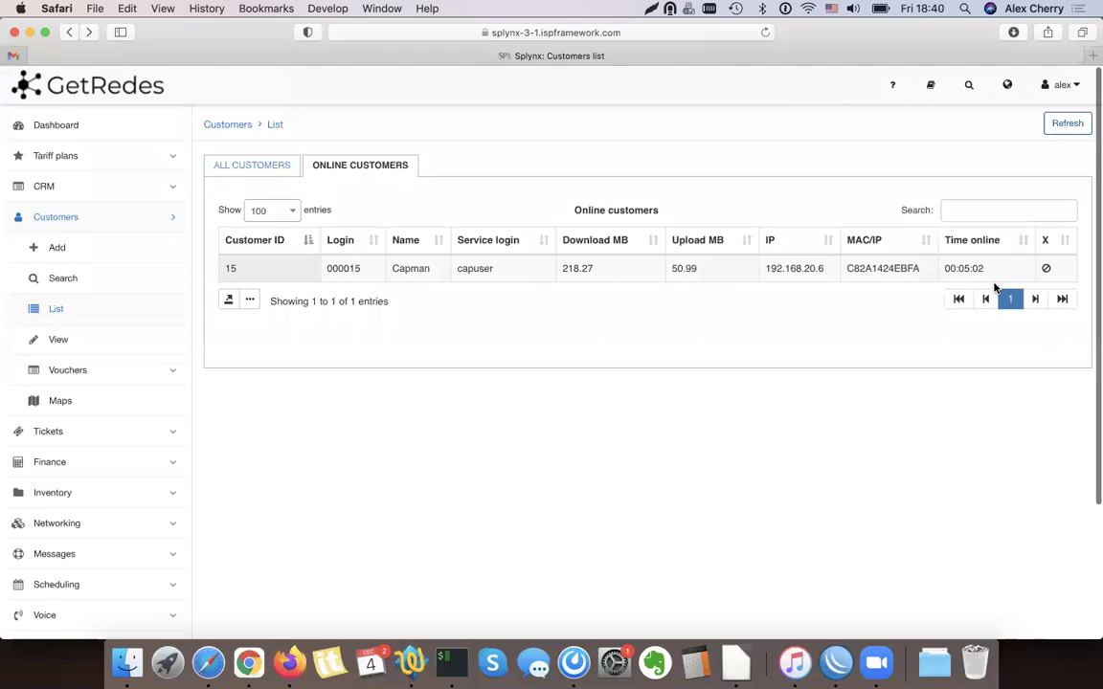
pyautogui.click(227, 302)
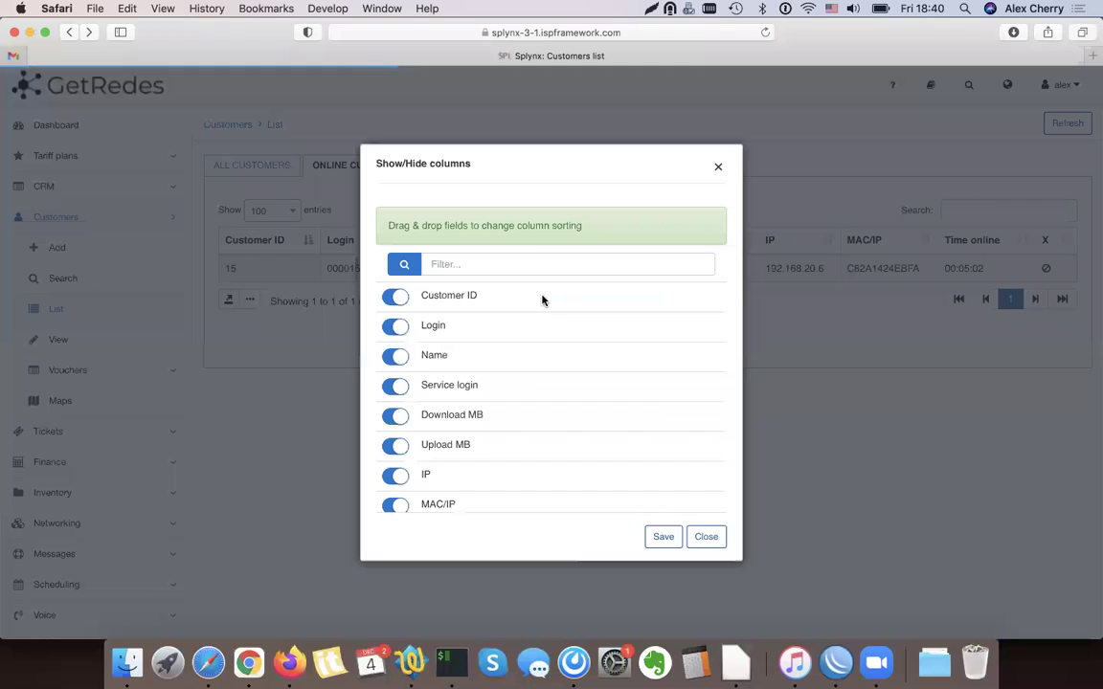
# Enable and save the Rule column in the online customers table, showing No rule
pyautogui.write('rule')
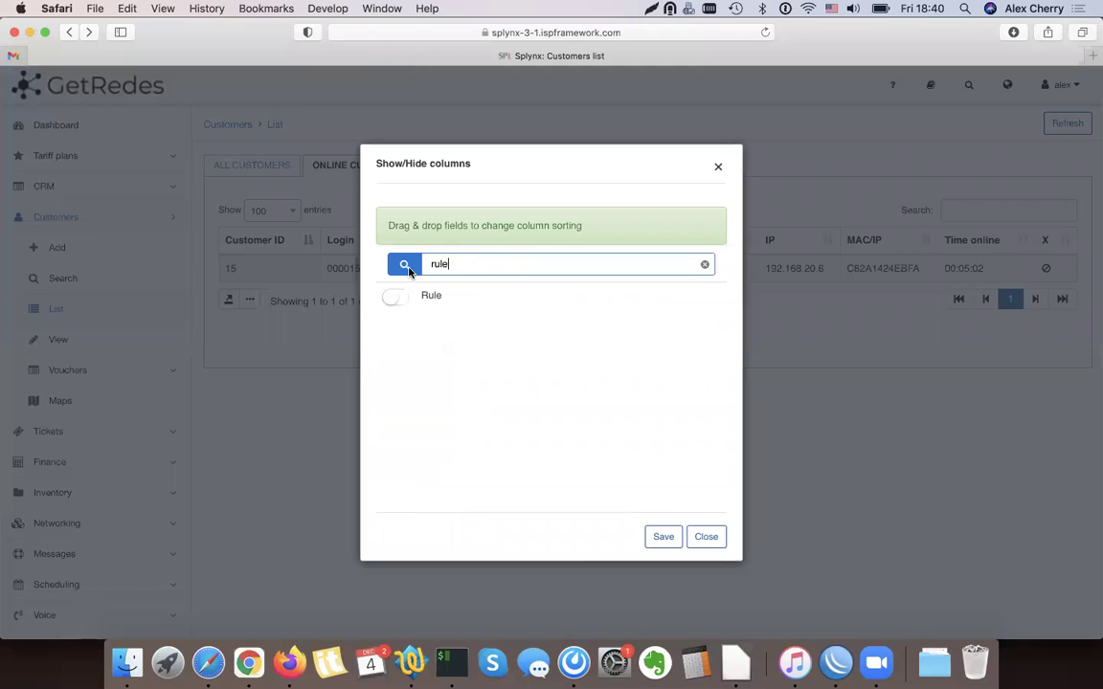
pyautogui.click(390, 295)
pyautogui.click(664, 536)
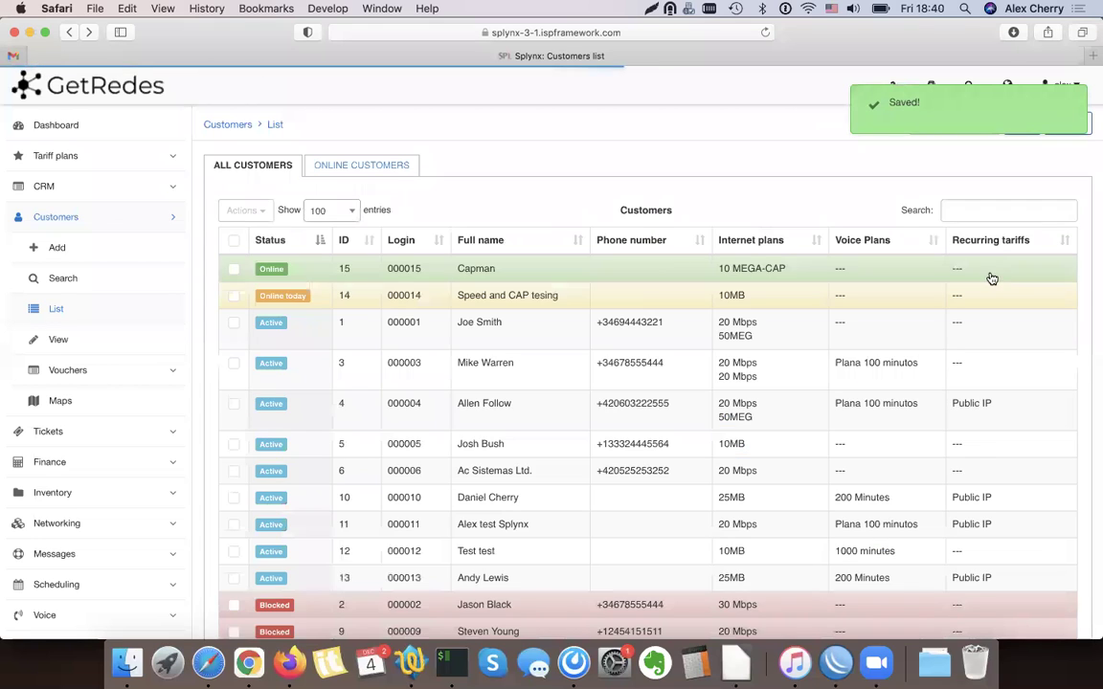
pyautogui.click(366, 167)
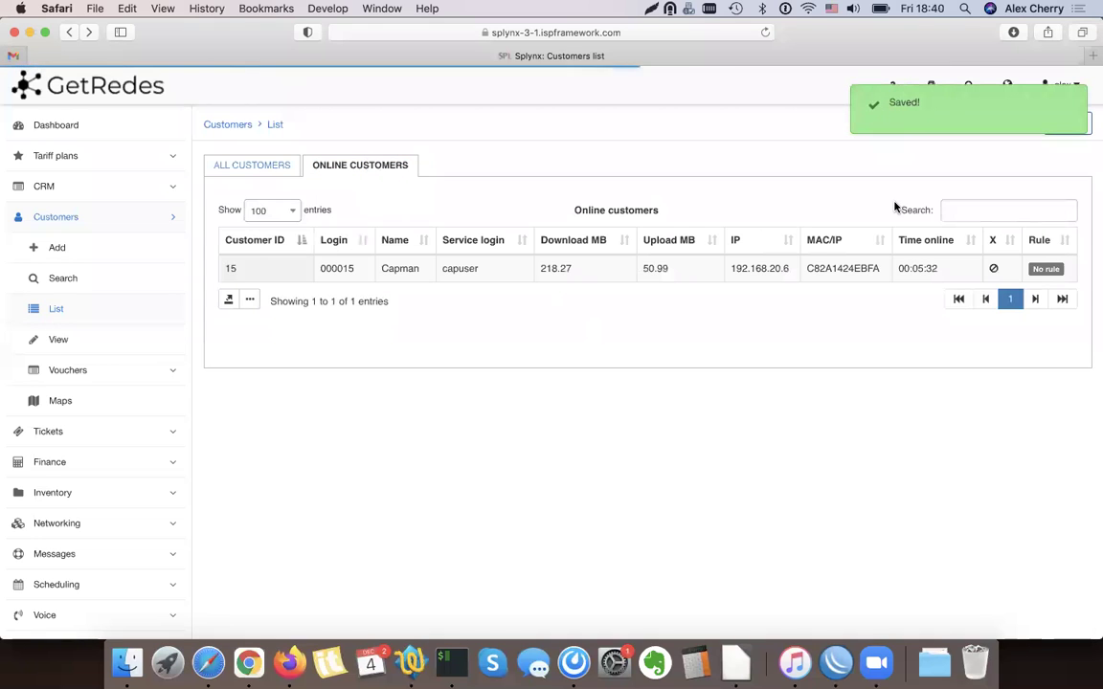
pyautogui.moveTo(1044, 271)
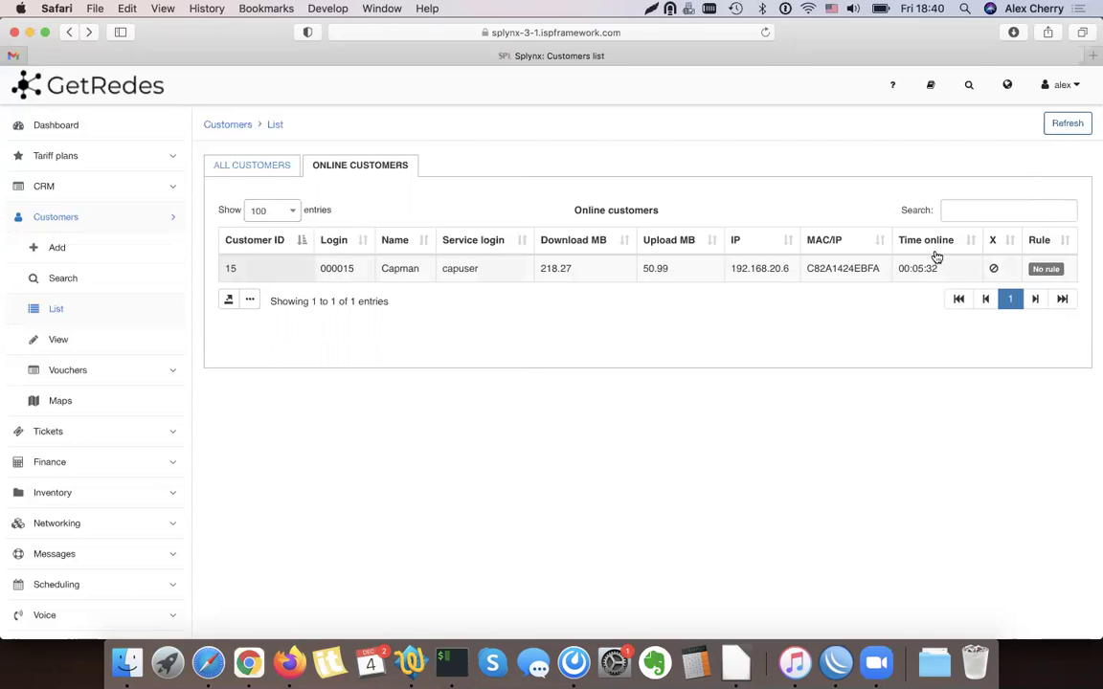
# View the customer, check the 10 MEGA-CAP 1GB daily FUP rule, and refresh usage to 475.27 MB
pyautogui.doubleClick(555, 268)
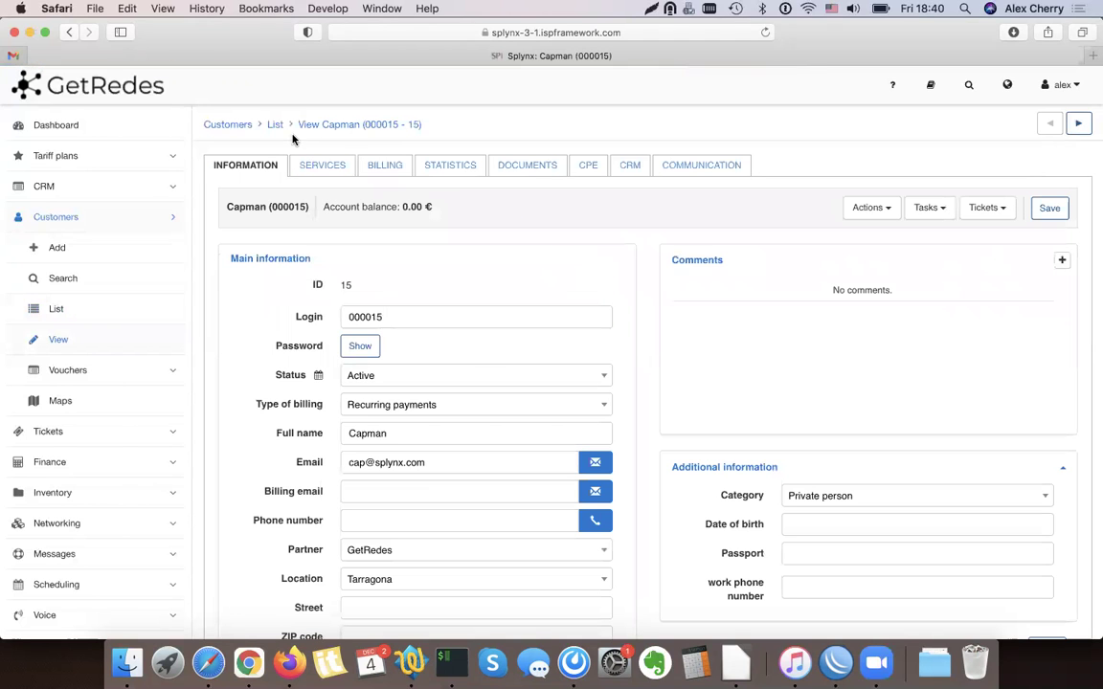
pyautogui.click(70, 34)
pyautogui.click(101, 155)
pyautogui.click(79, 187)
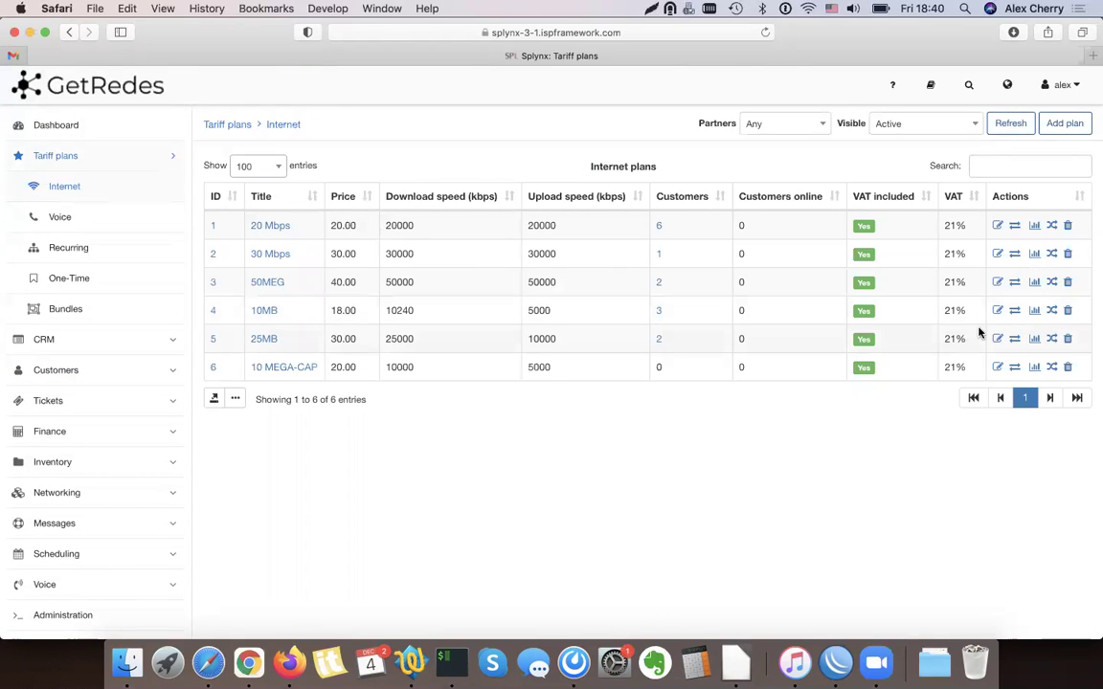
pyautogui.click(1015, 368)
pyautogui.scroll(-2, 381, 332)
pyautogui.click(332, 492)
pyautogui.scroll(2, 383, 459)
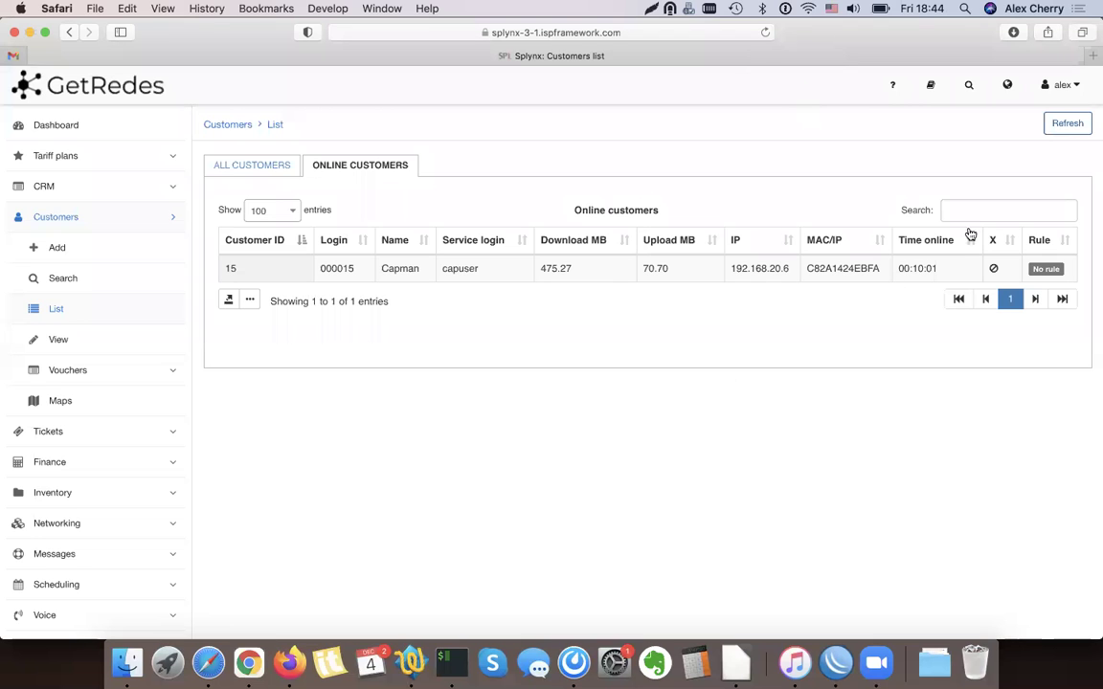
pyautogui.click(1068, 125)
pyautogui.click(836, 662)
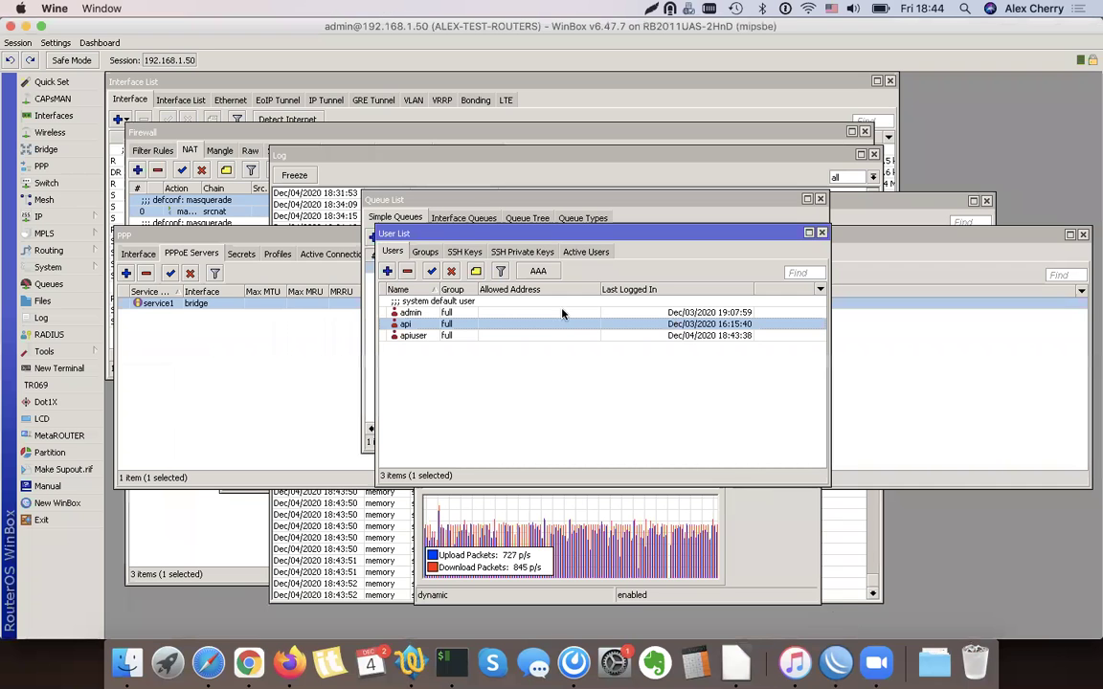
pyautogui.click(716, 523)
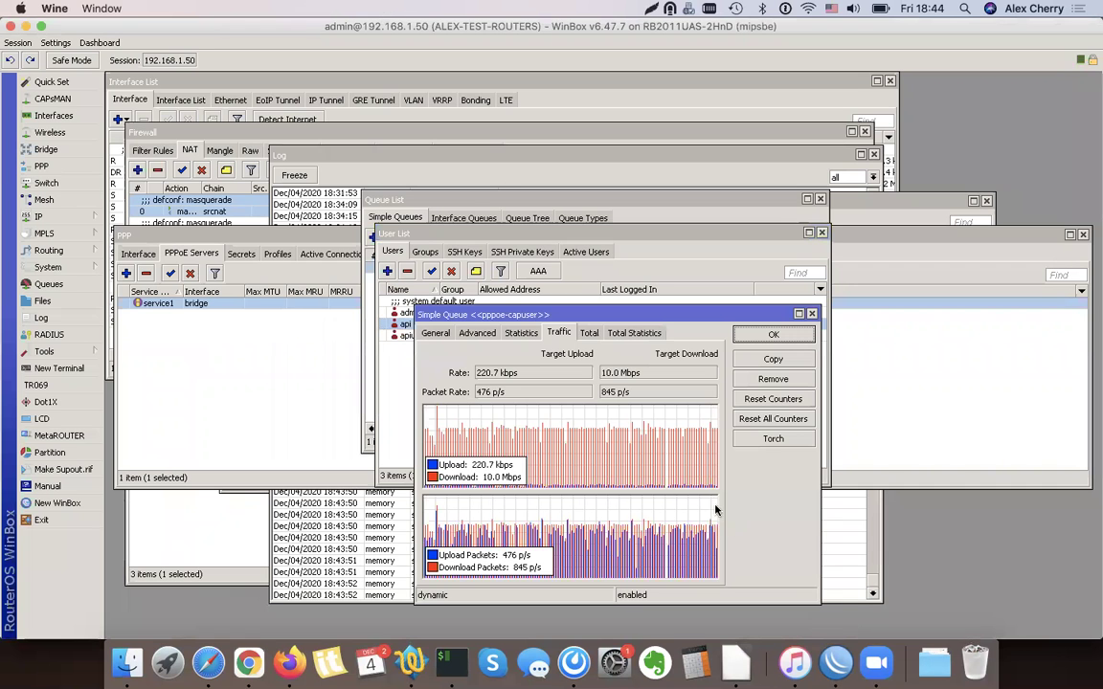
pyautogui.doubleClick(618, 376)
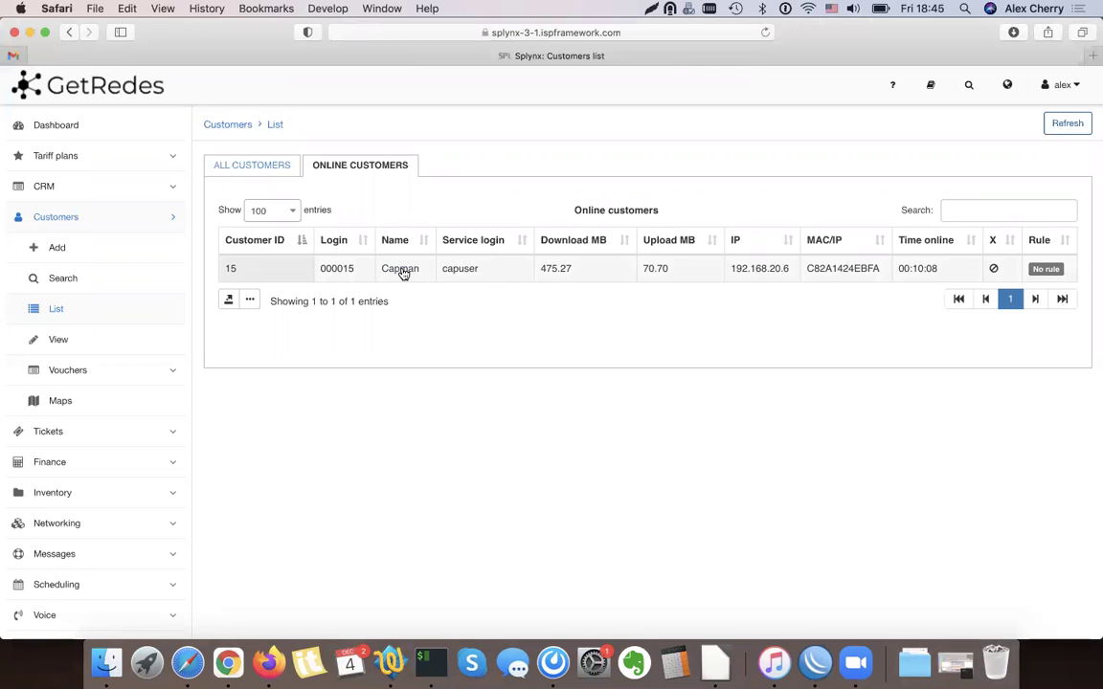
# Review the online customer's Statistics charts, with live download holding near 10 Mbps on 10 MEGA-CAP
pyautogui.click(393, 267)
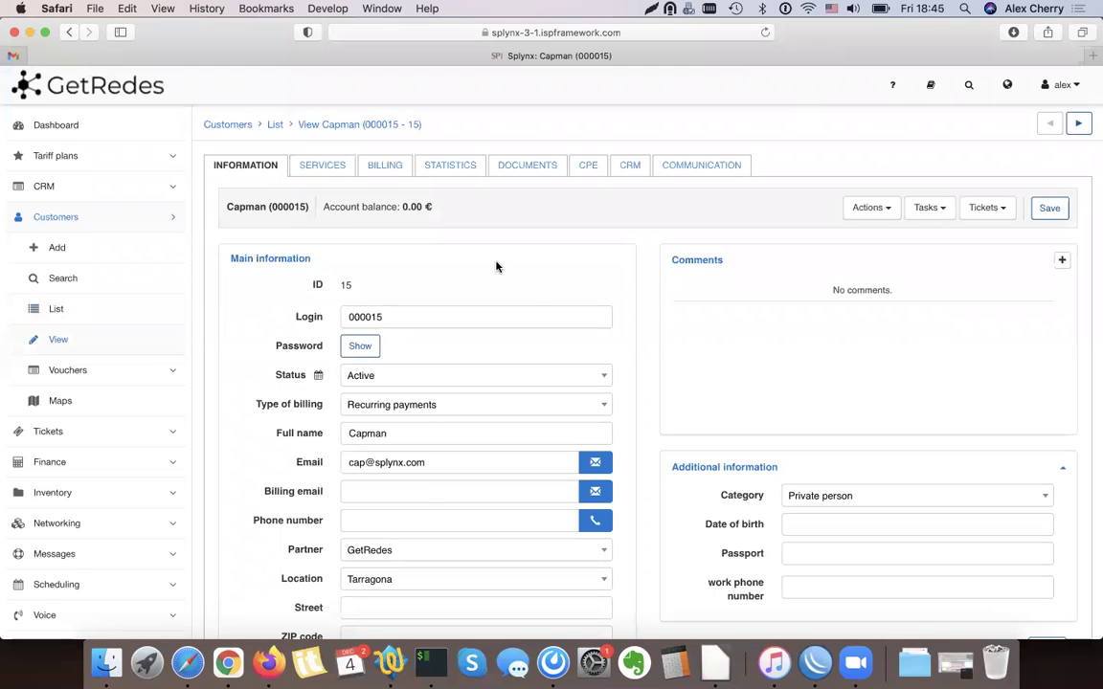
pyautogui.click(456, 170)
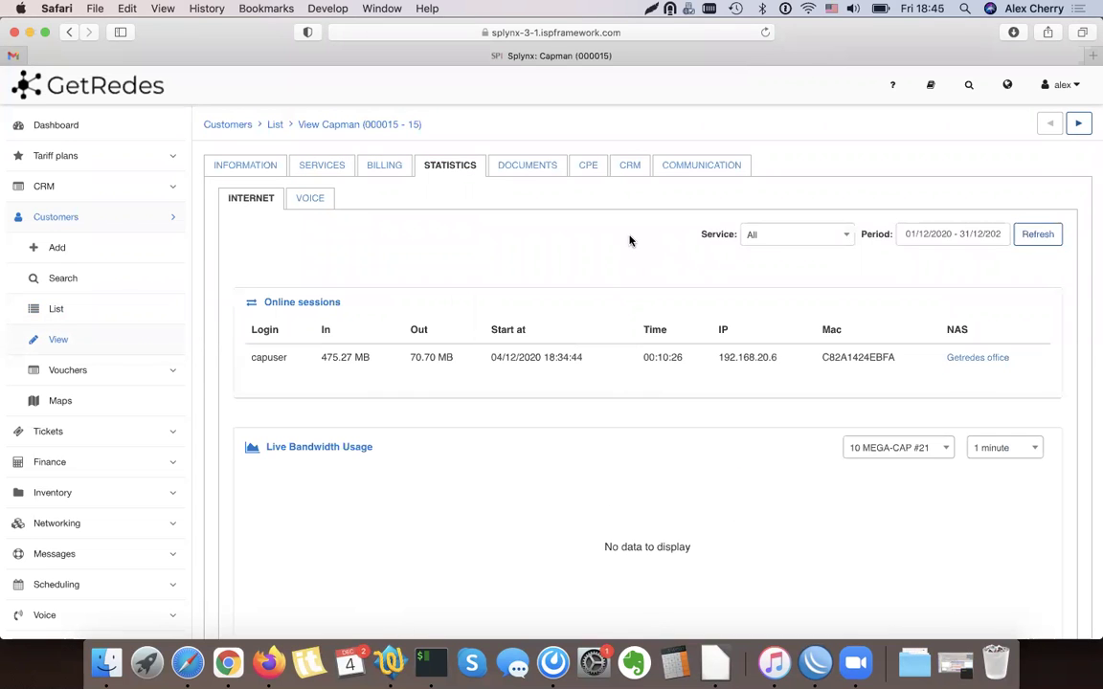
pyautogui.scroll(-1, 657, 369)
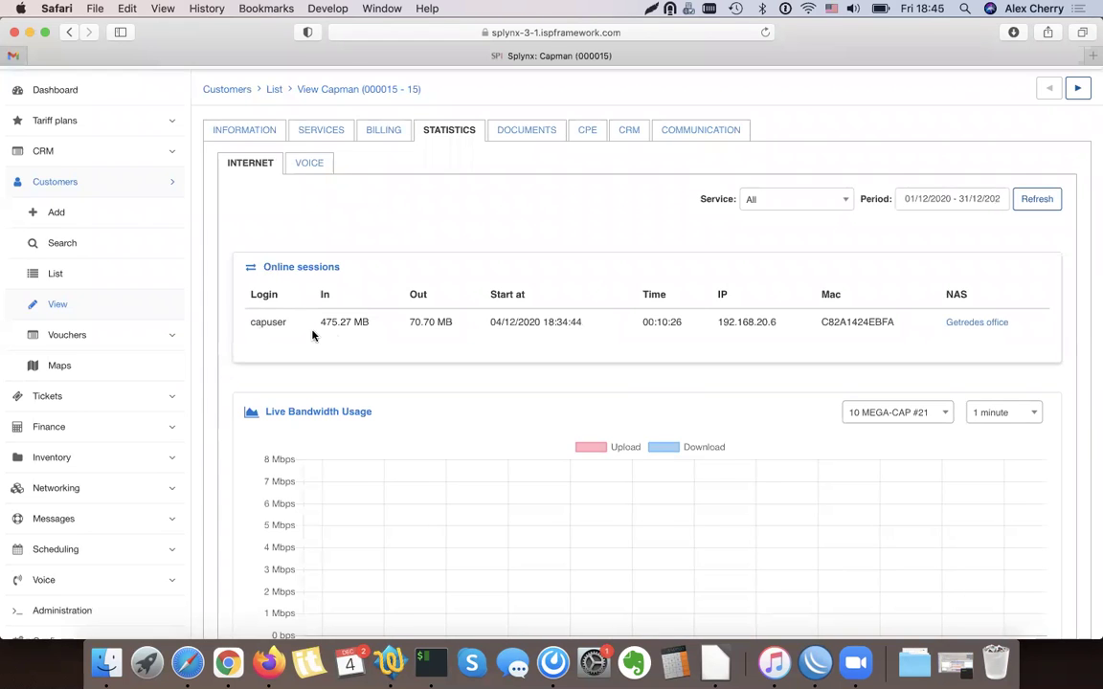
pyautogui.scroll(-2, 325, 335)
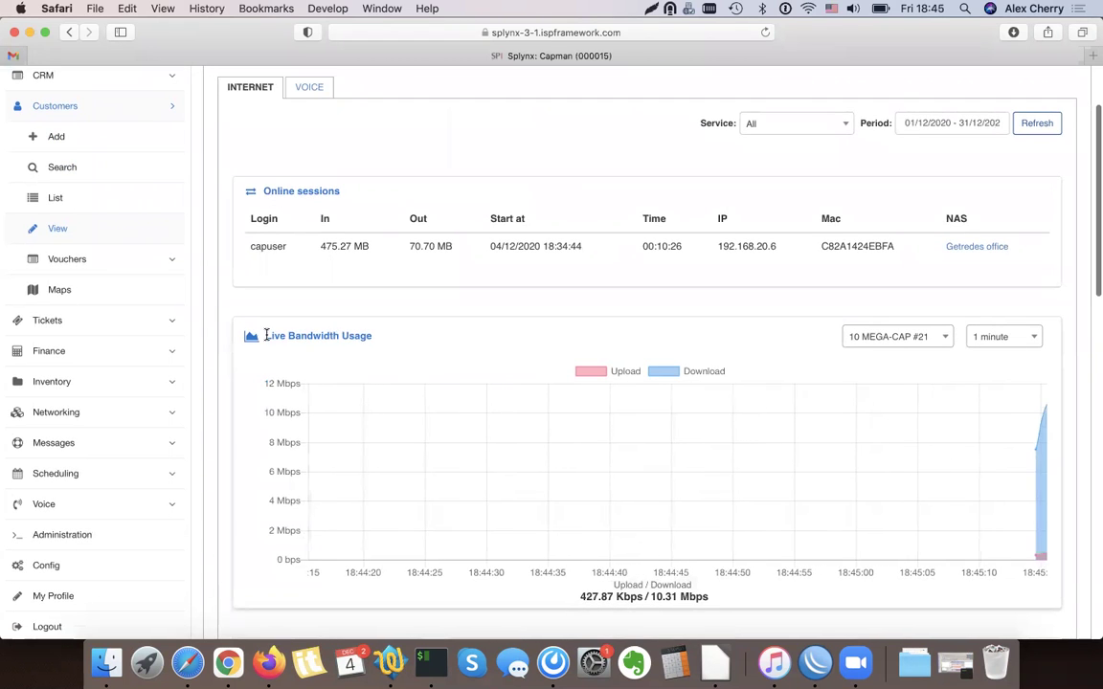
pyautogui.scroll(-3, 382, 335)
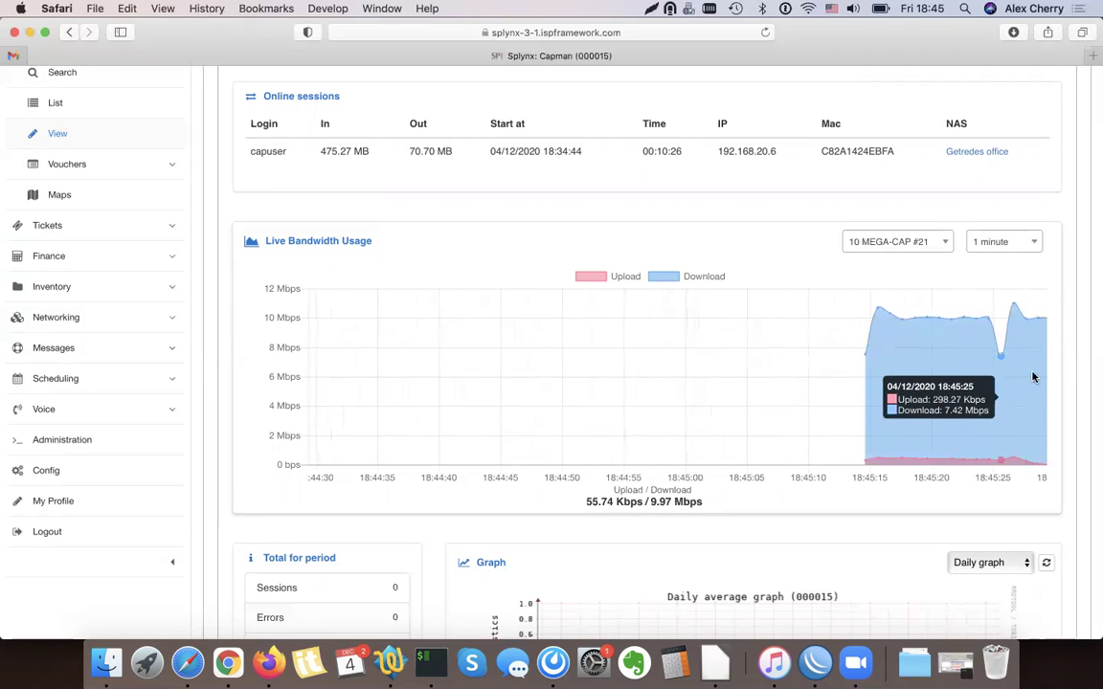
pyautogui.scroll(-5, 837, 485)
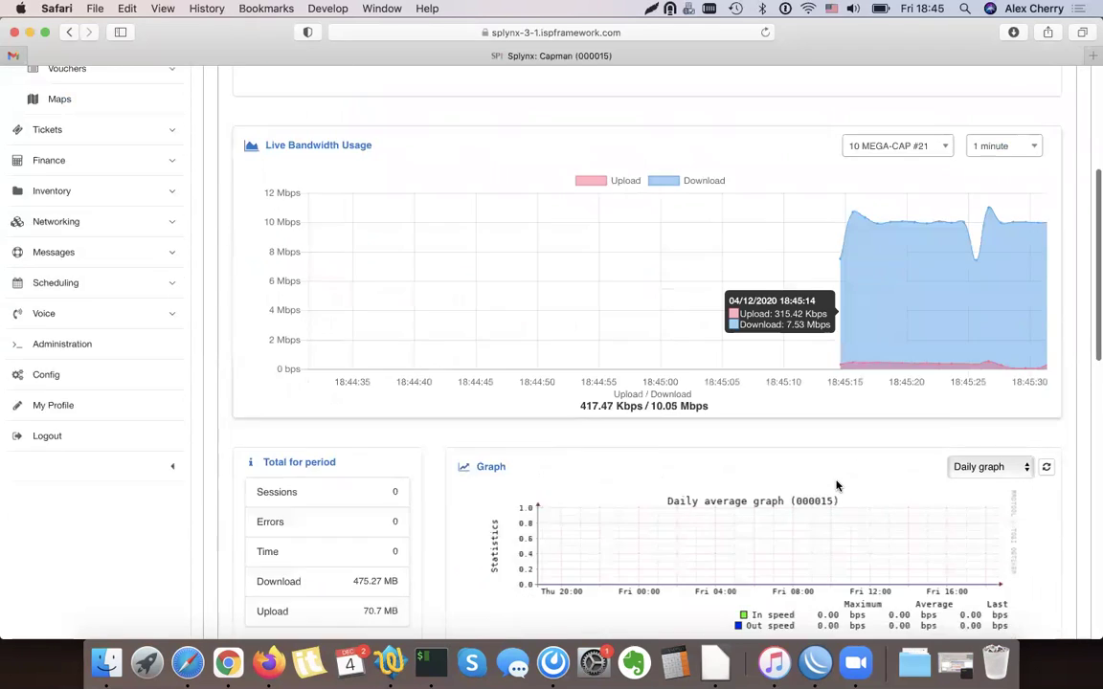
pyautogui.scroll(-3, 454, 471)
pyautogui.moveTo(375, 391)
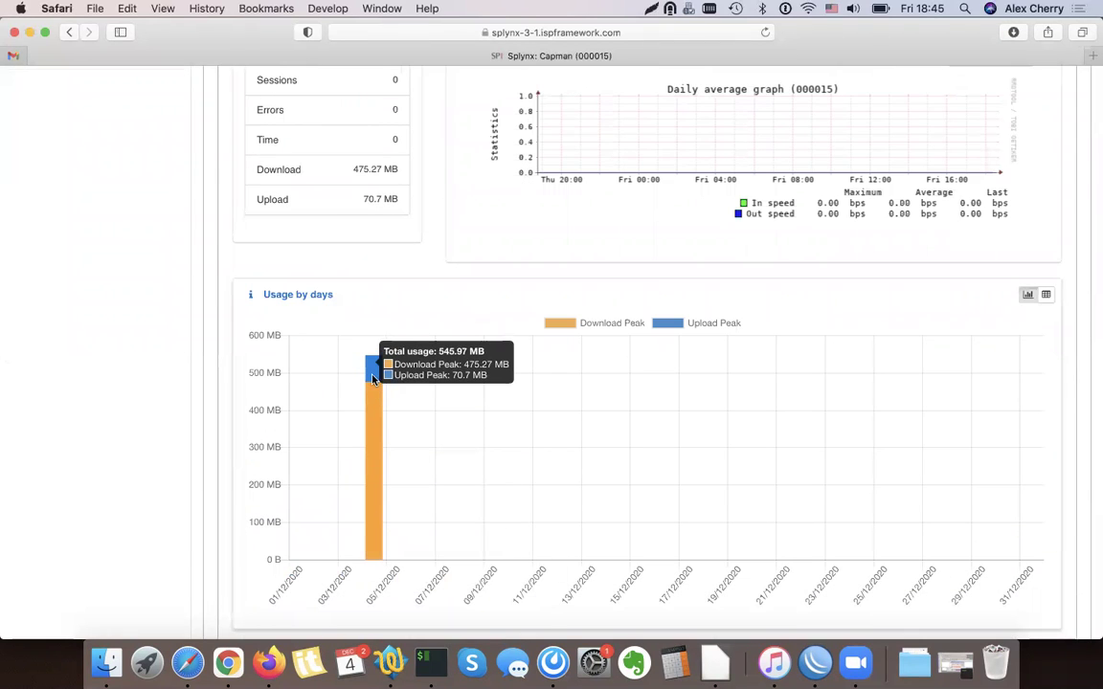
pyautogui.scroll(-3, 375, 420)
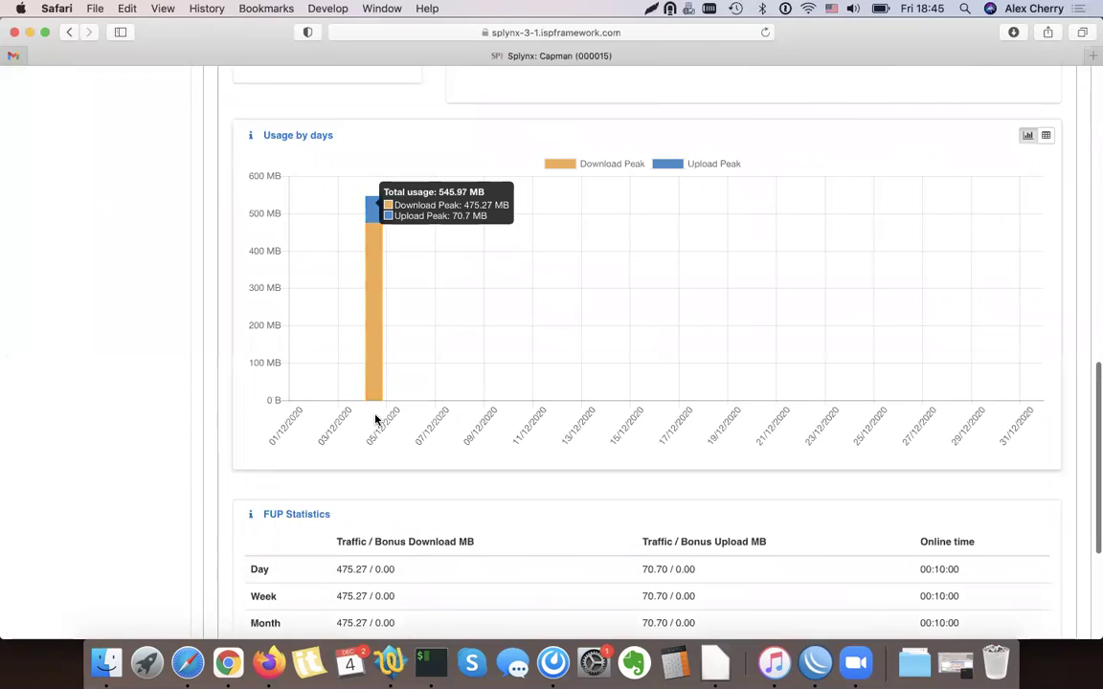
pyautogui.scroll(10, 375, 419)
pyautogui.scroll(3, 375, 420)
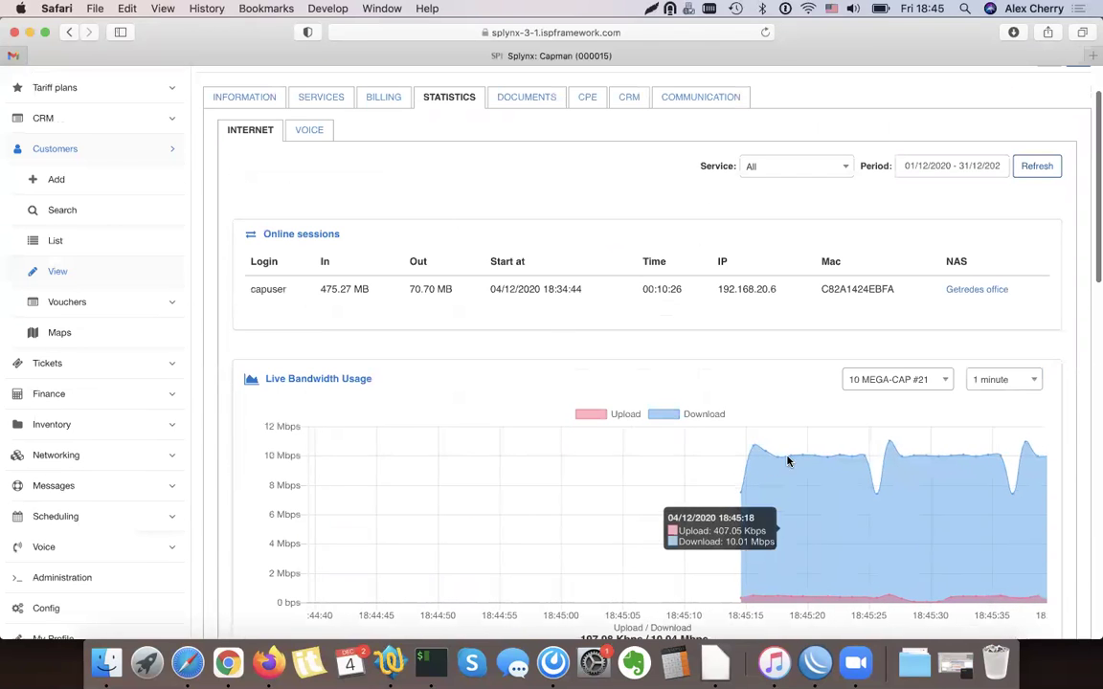
pyautogui.scroll(2, 866, 573)
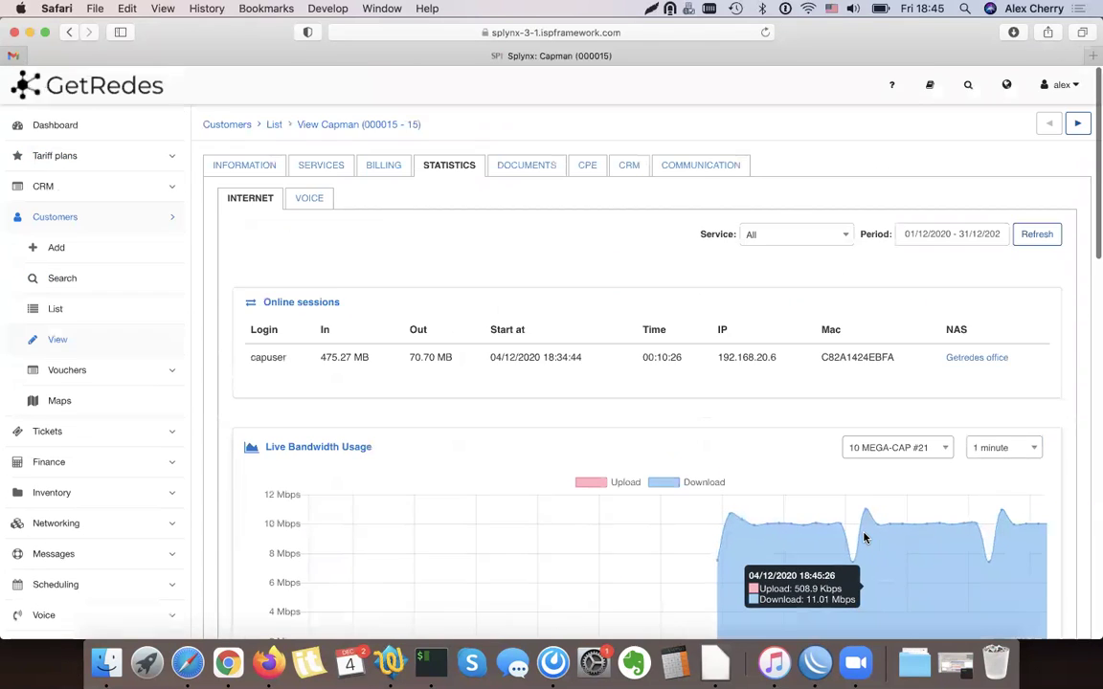
pyautogui.scroll(-2, 863, 599)
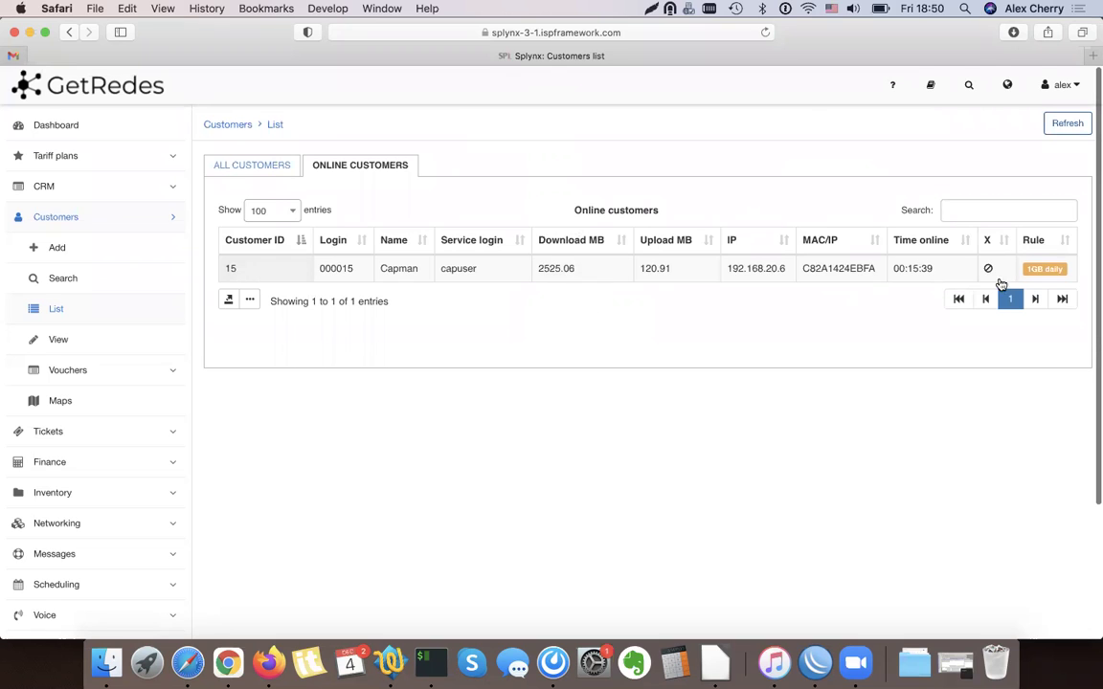
pyautogui.moveTo(1045, 273)
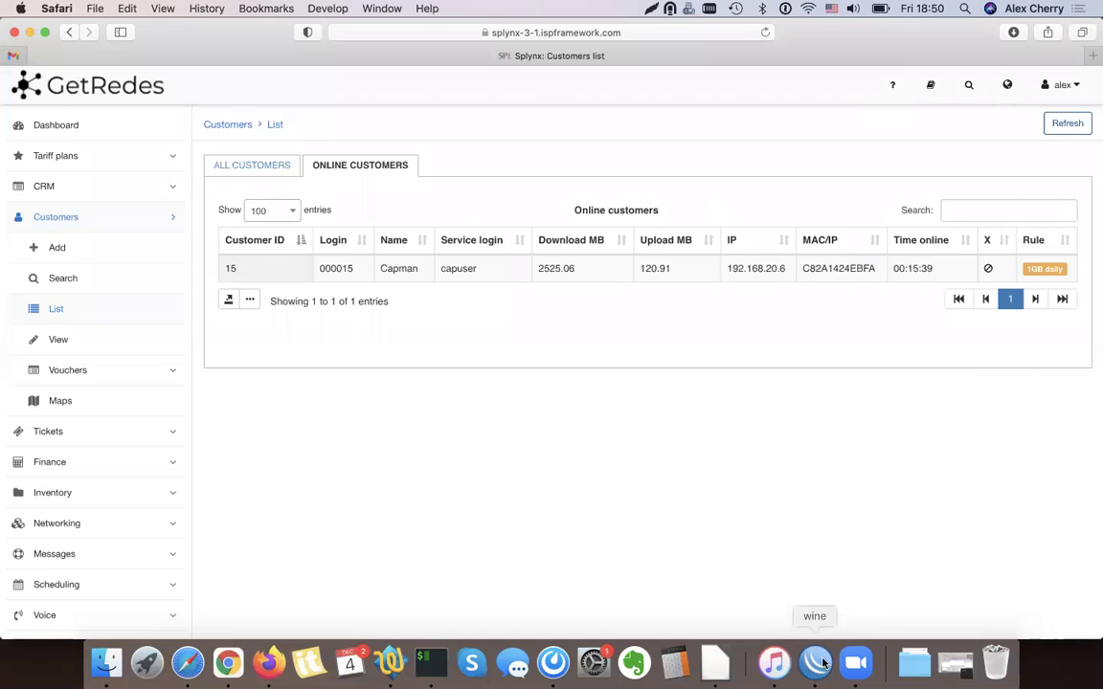
pyautogui.click(822, 664)
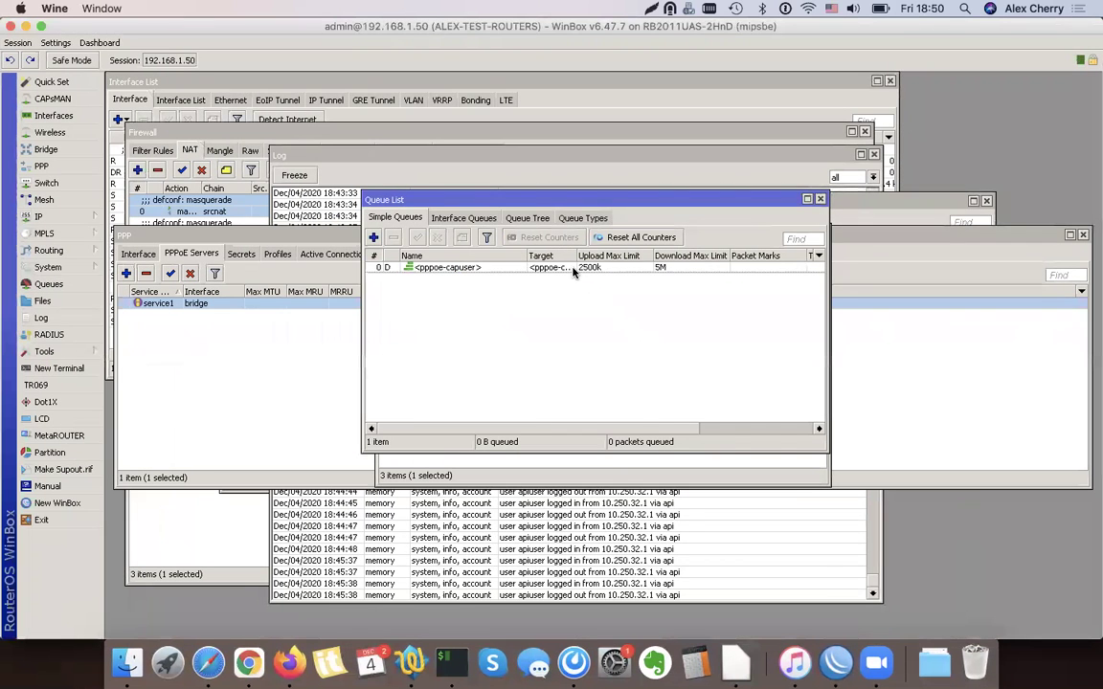
# Inspect the pppoe-capuser queue limits (2500k upload, 5M download), then minimise WinBox
pyautogui.doubleClick(572, 269)
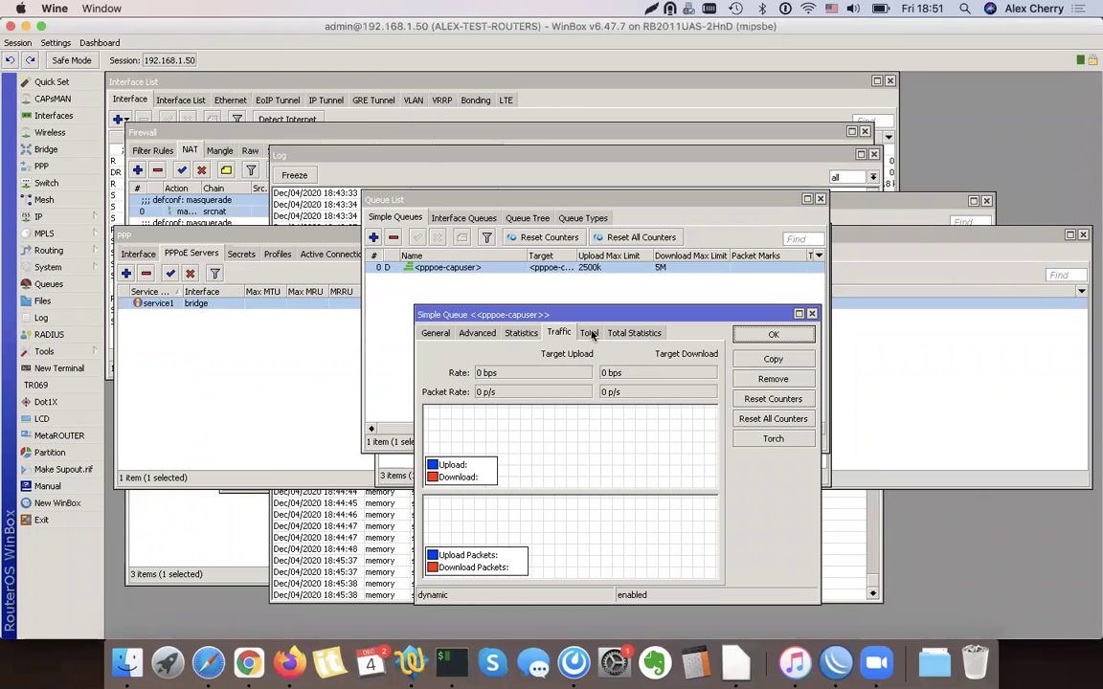
pyautogui.click(27, 27)
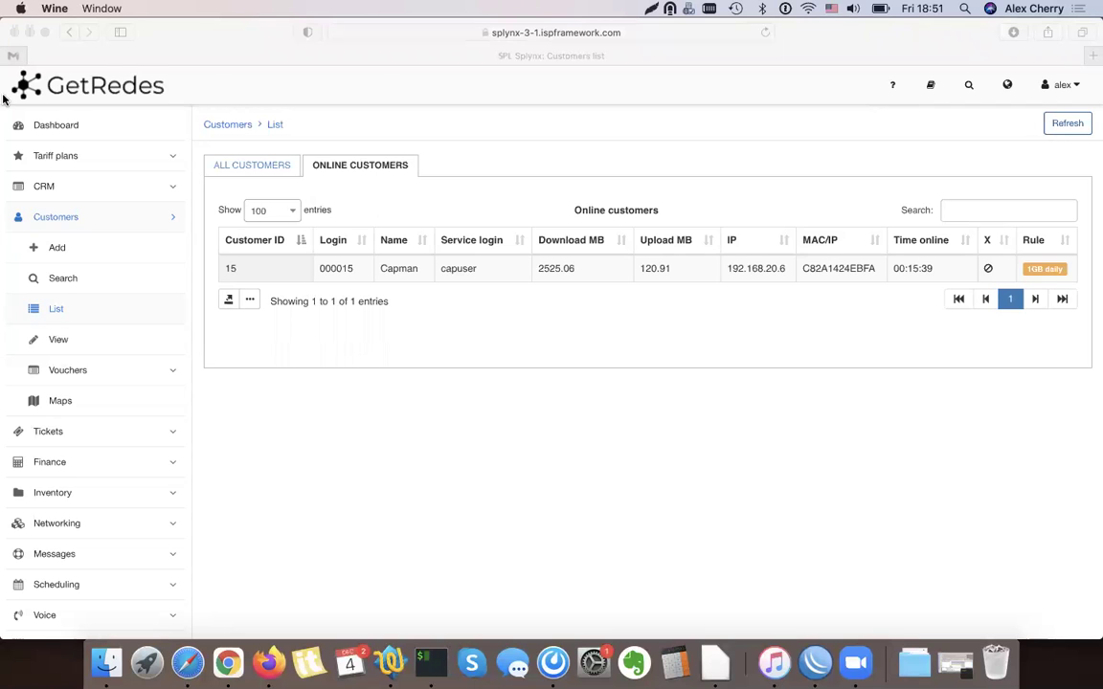
# Open Capman's Statistics tab to confirm live download is throttled to about 5 Mbps
pyautogui.click(413, 273)
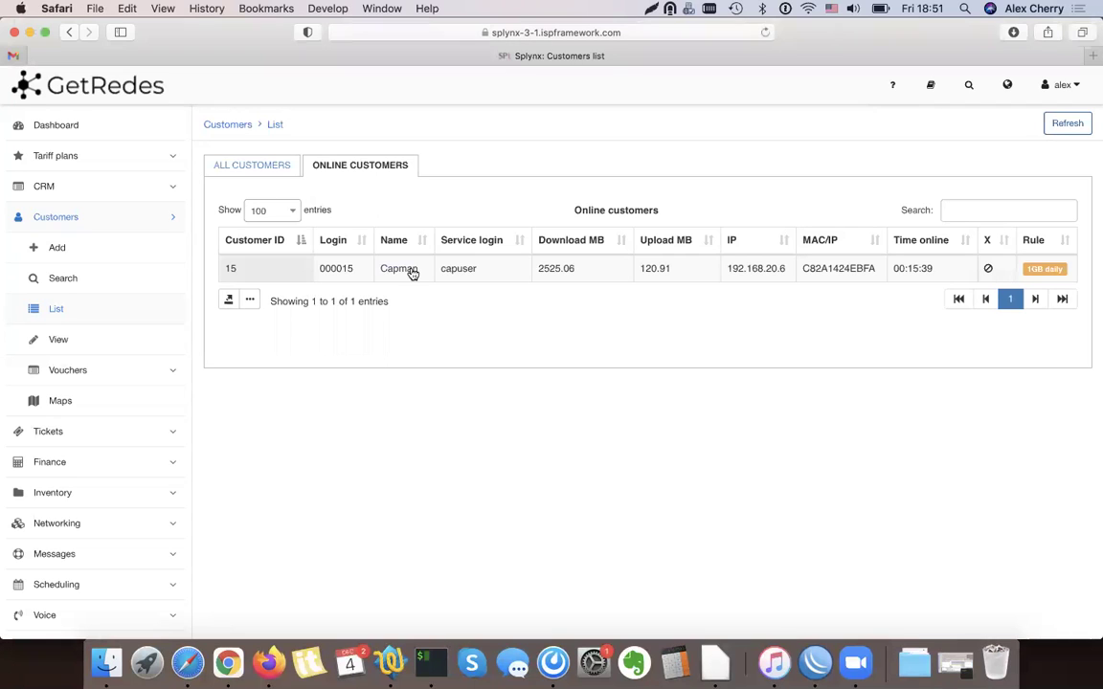
pyautogui.click(634, 268)
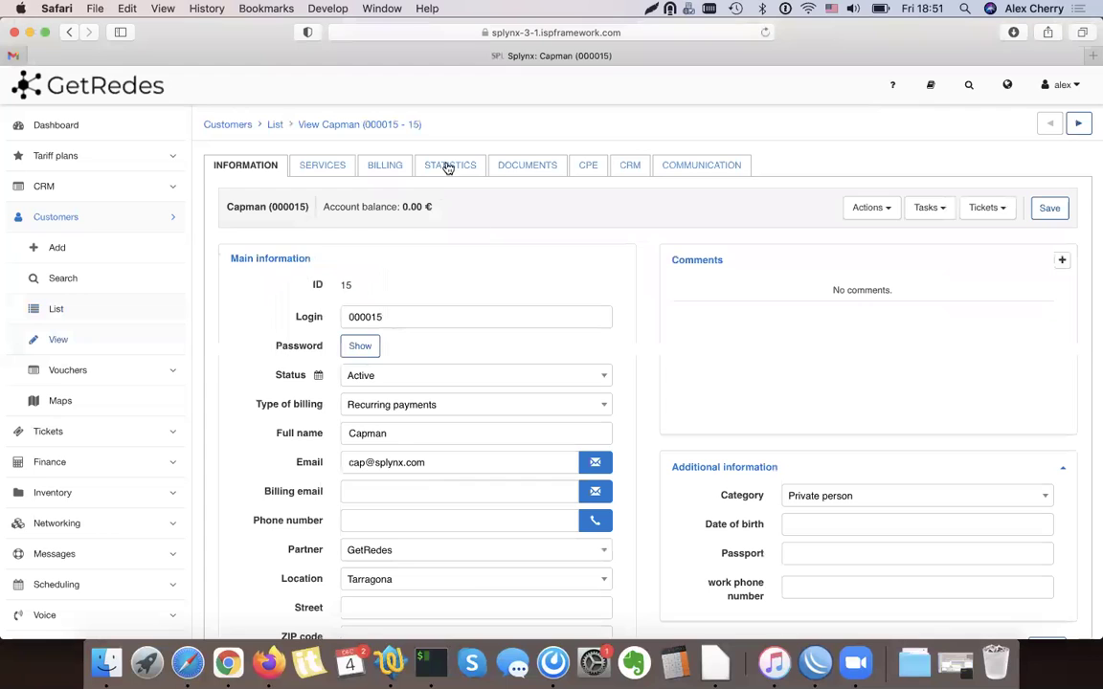
pyautogui.click(454, 163)
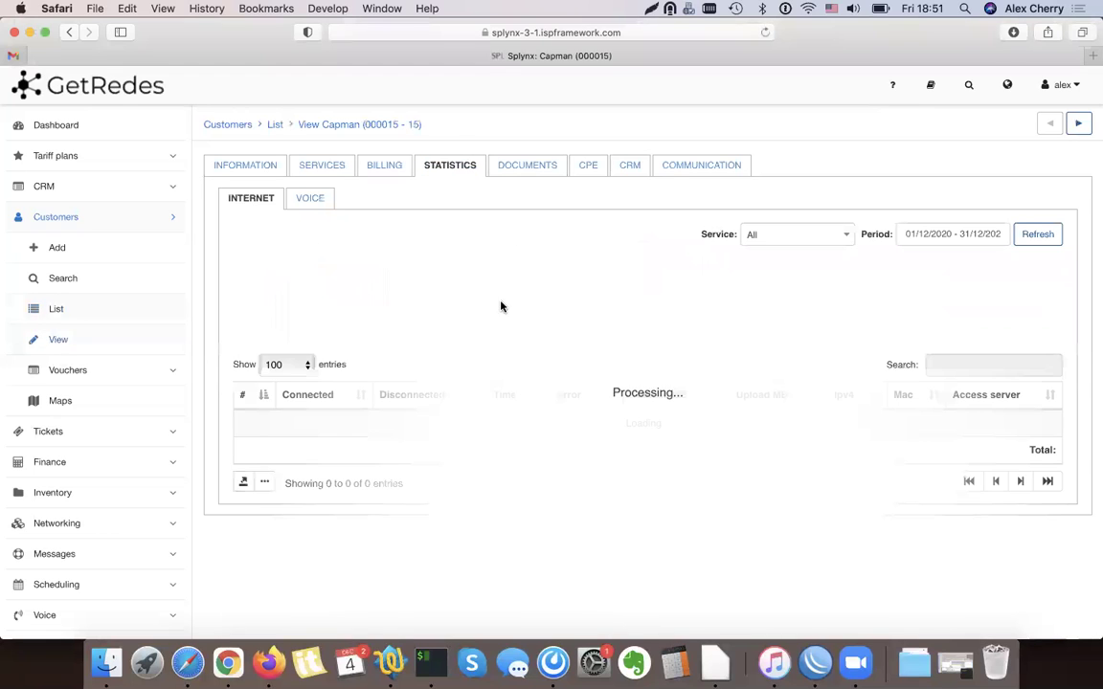
pyautogui.scroll(-5, 505, 308)
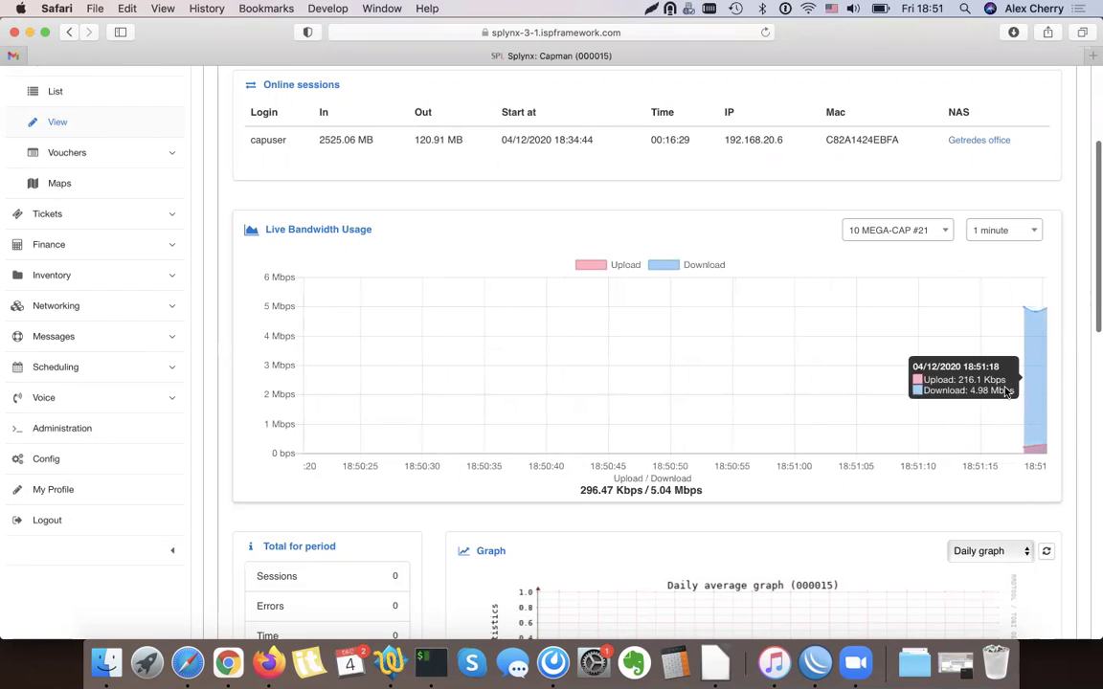
pyautogui.scroll(5, 1010, 394)
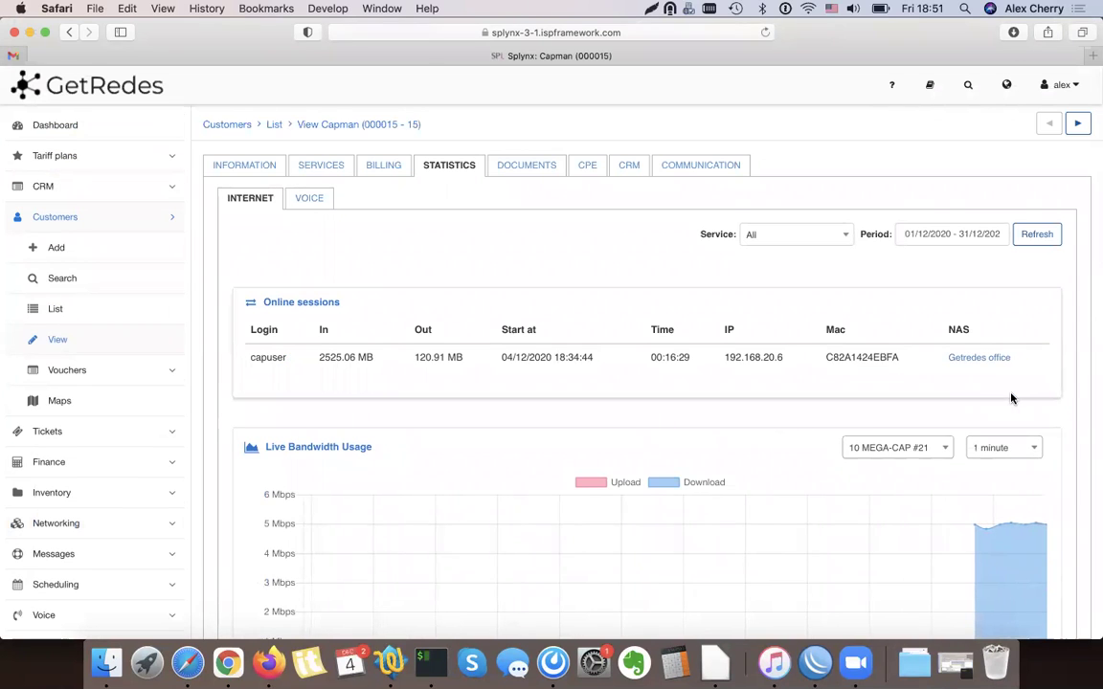
pyautogui.click(44, 153)
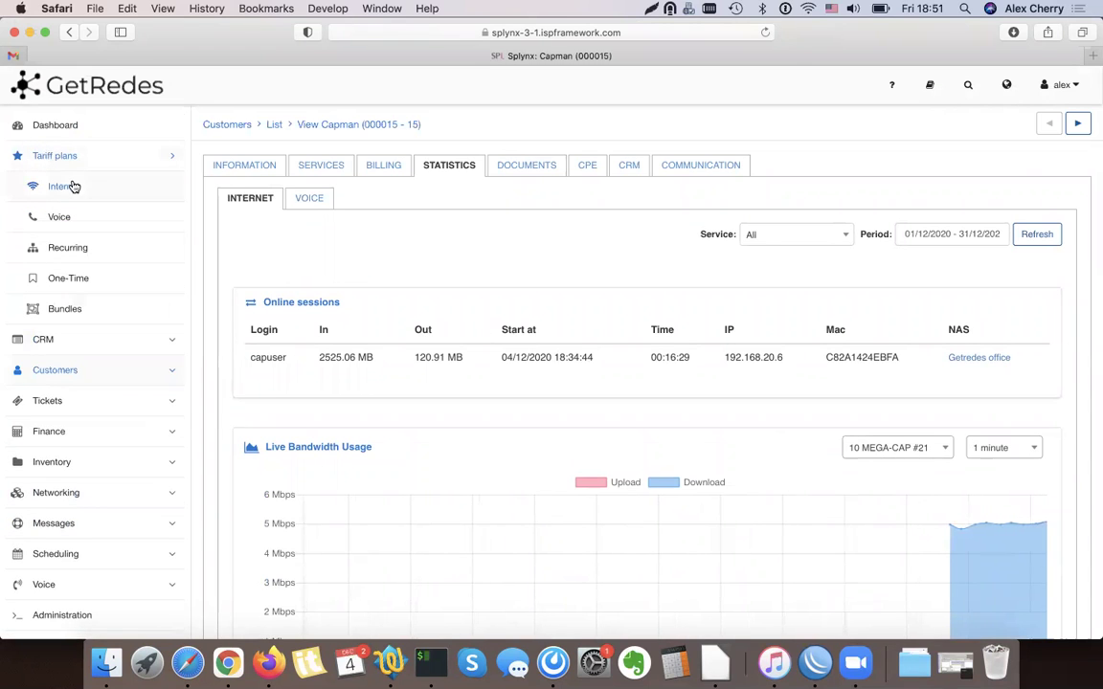
# Open the 10 MEGA-CAP Fair Usage Policy and review its 1GB daily rule with 50% speed cut
pyautogui.click(72, 186)
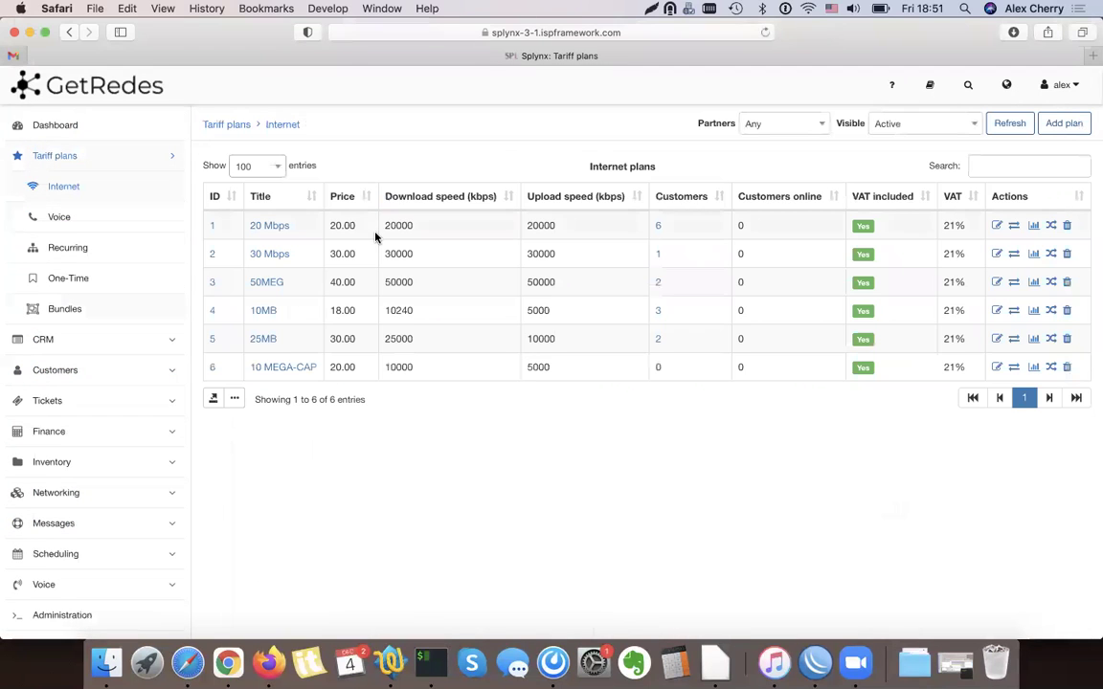
pyautogui.click(1013, 369)
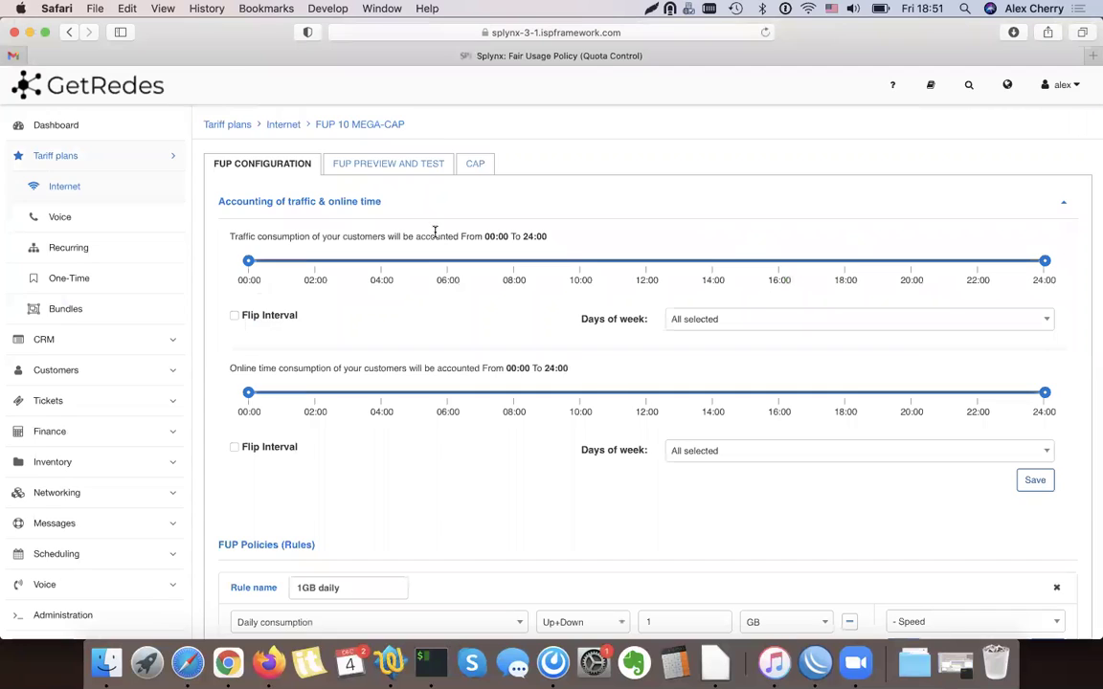
pyautogui.scroll(-5, 435, 235)
pyautogui.click(335, 366)
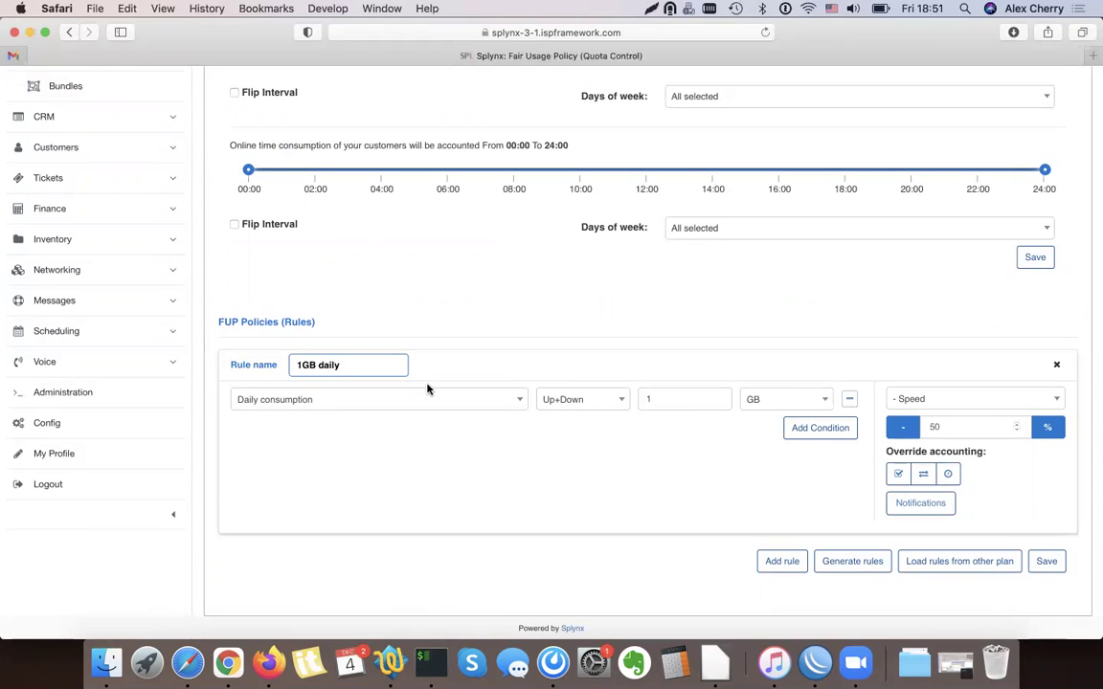
pyautogui.scroll(5, 428, 390)
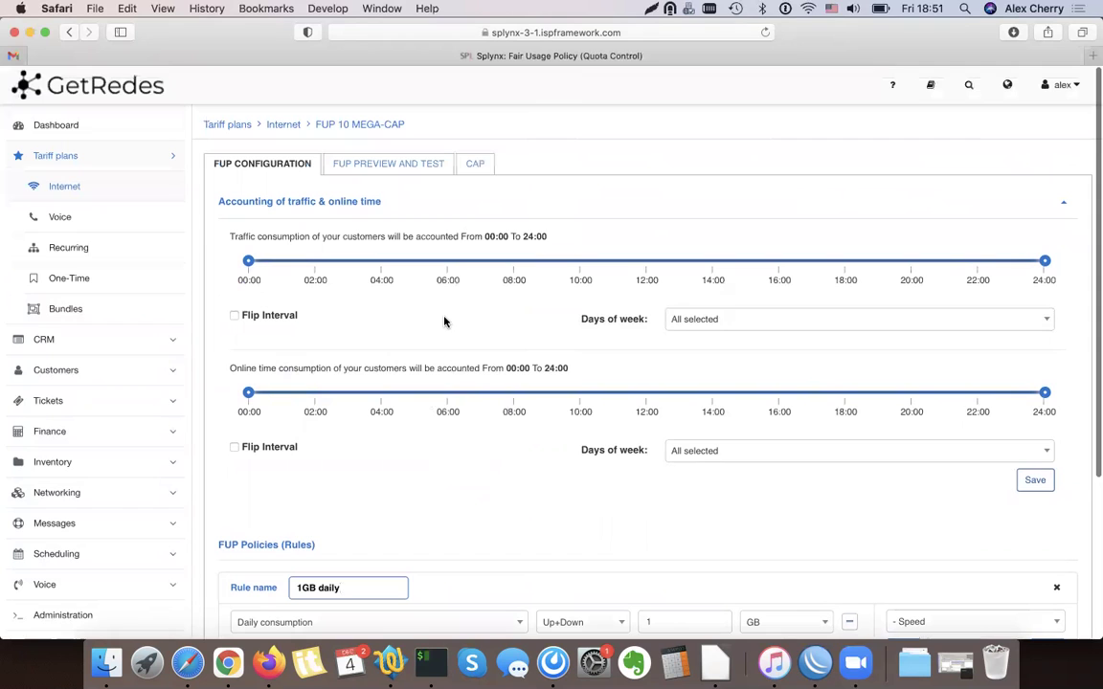
# Set the monthly CAP traffic limit to 1 on the 10 MEGA-CAP CAP tab
pyautogui.click(479, 161)
pyautogui.click(506, 241)
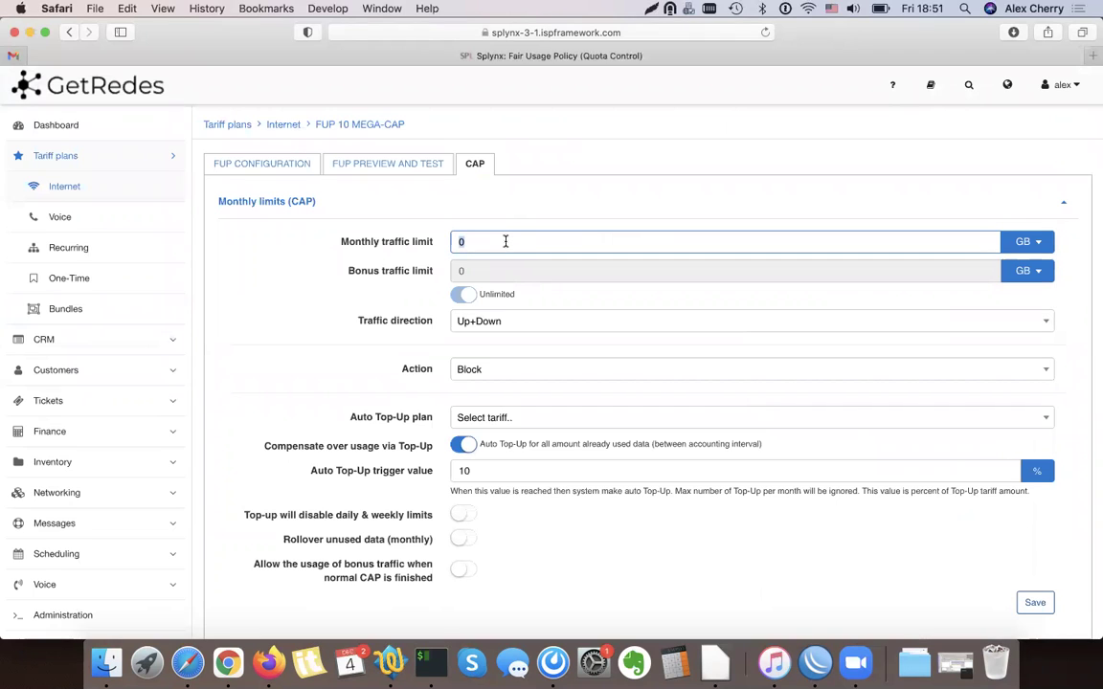
pyautogui.write('1')
pyautogui.moveTo(437, 246); pyautogui.dragTo(345, 244)
pyautogui.click(526, 201)
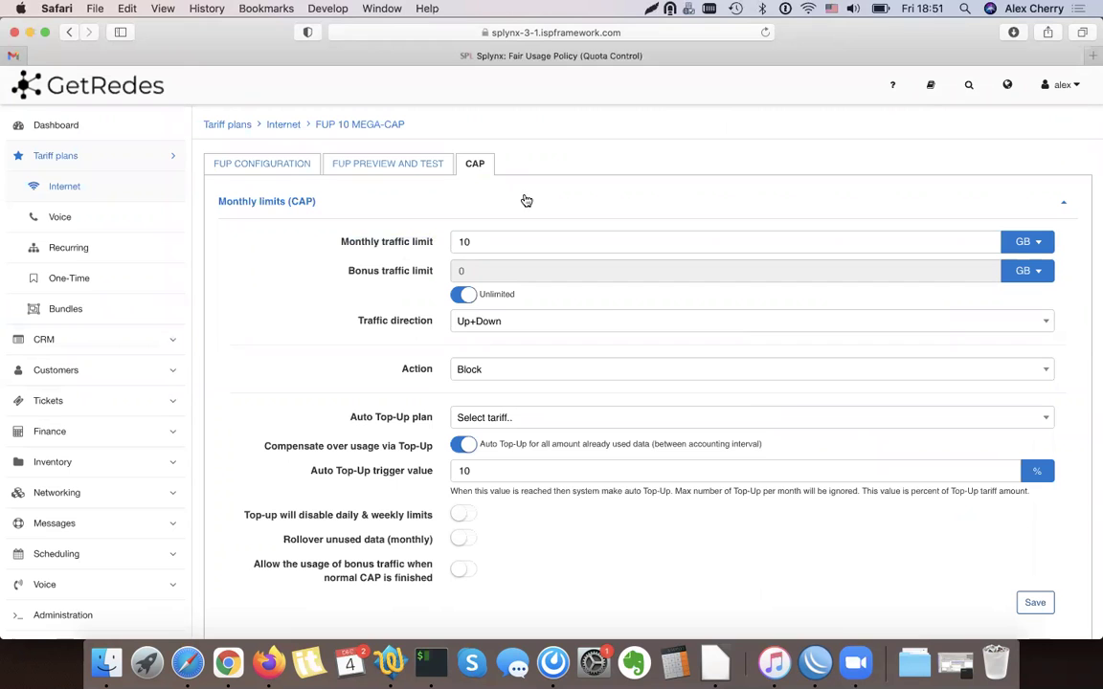
pyautogui.click(559, 204)
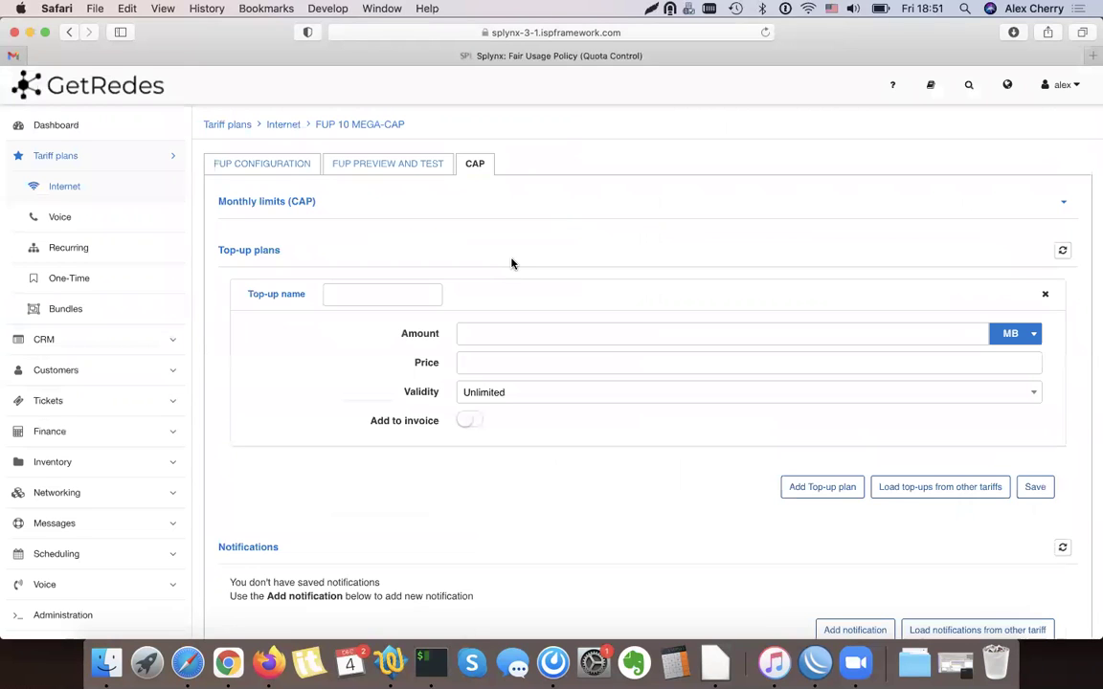
pyautogui.click(539, 204)
pyautogui.scroll(-1, 449, 351)
pyautogui.scroll(-5, 449, 350)
# Fill in a '1 GB' top-up plan with amount 1 and price 2.00
pyautogui.click(360, 422)
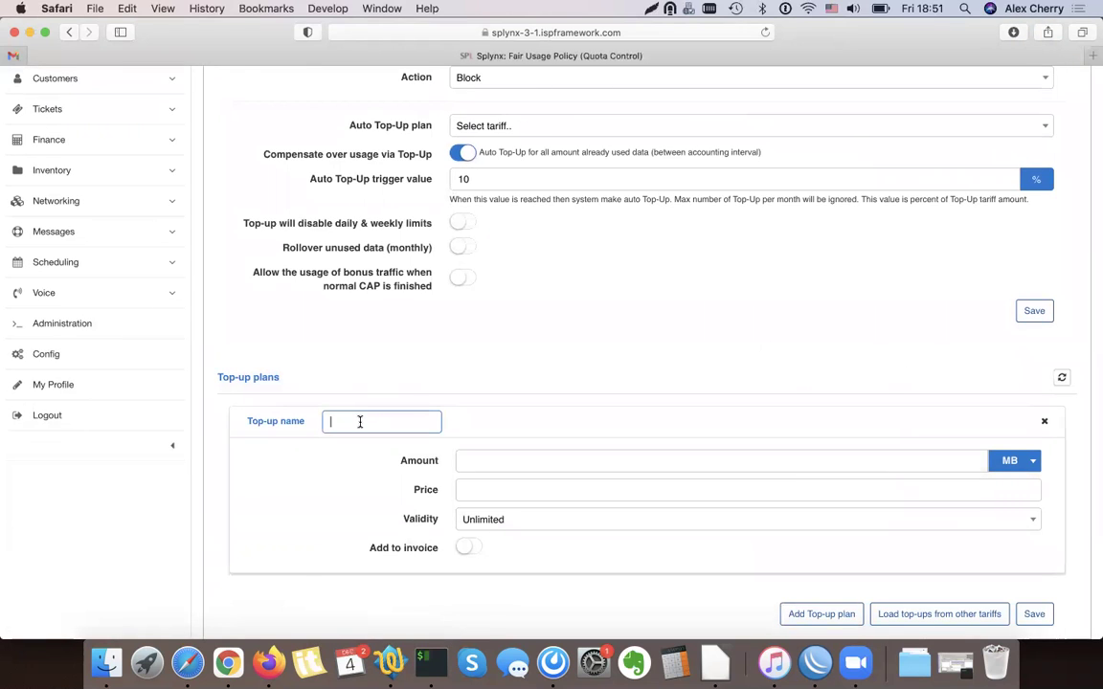
pyautogui.click(486, 457)
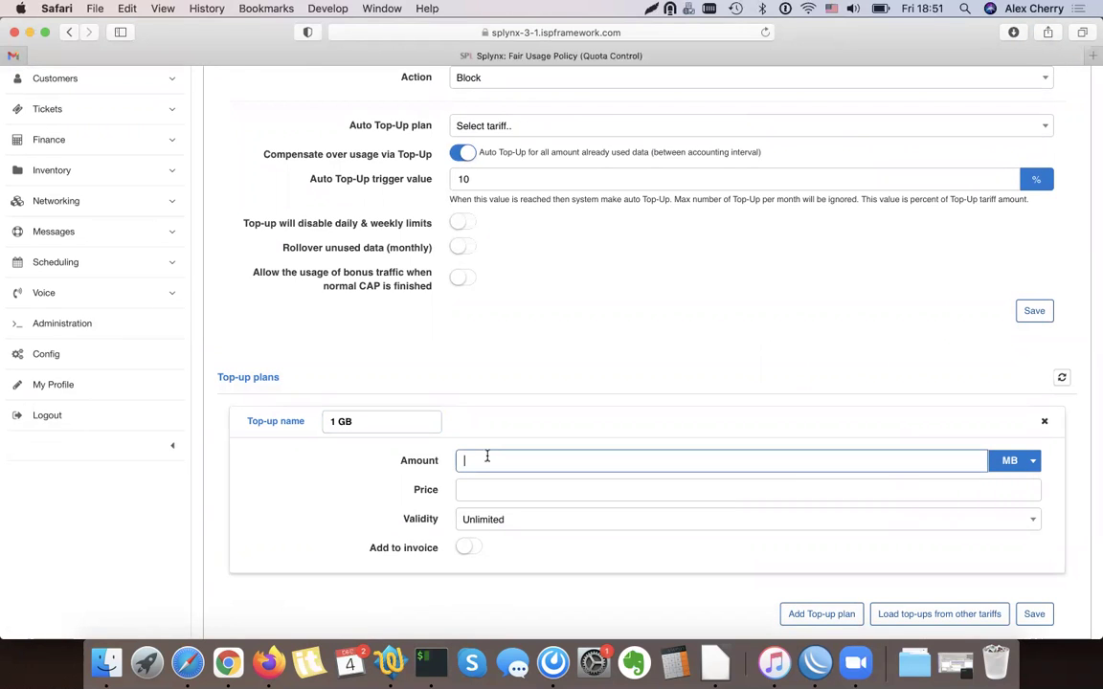
pyautogui.write('2')
pyautogui.doubleClick(507, 461)
pyautogui.press('super+x')
pyautogui.click(497, 486)
pyautogui.press('super+v')
pyautogui.click(495, 466)
pyautogui.write('1')
# Set the top-up amount unit to GB, add charges to the invoice, and save the plan
pyautogui.click(1029, 465)
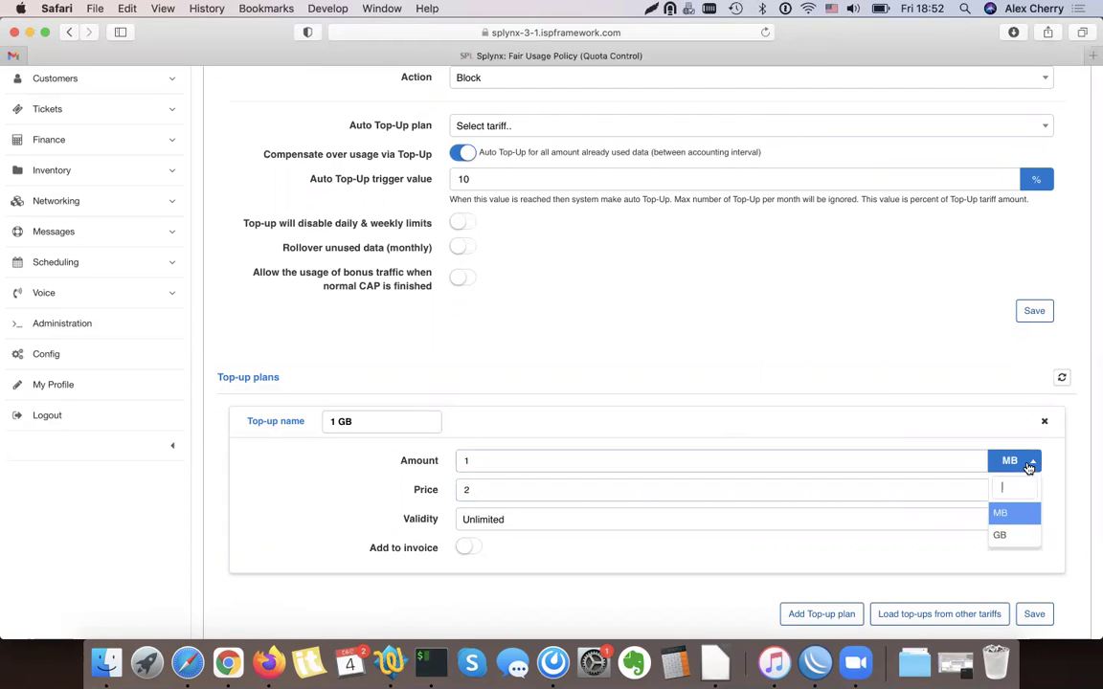
pyautogui.click(997, 531)
pyautogui.click(468, 548)
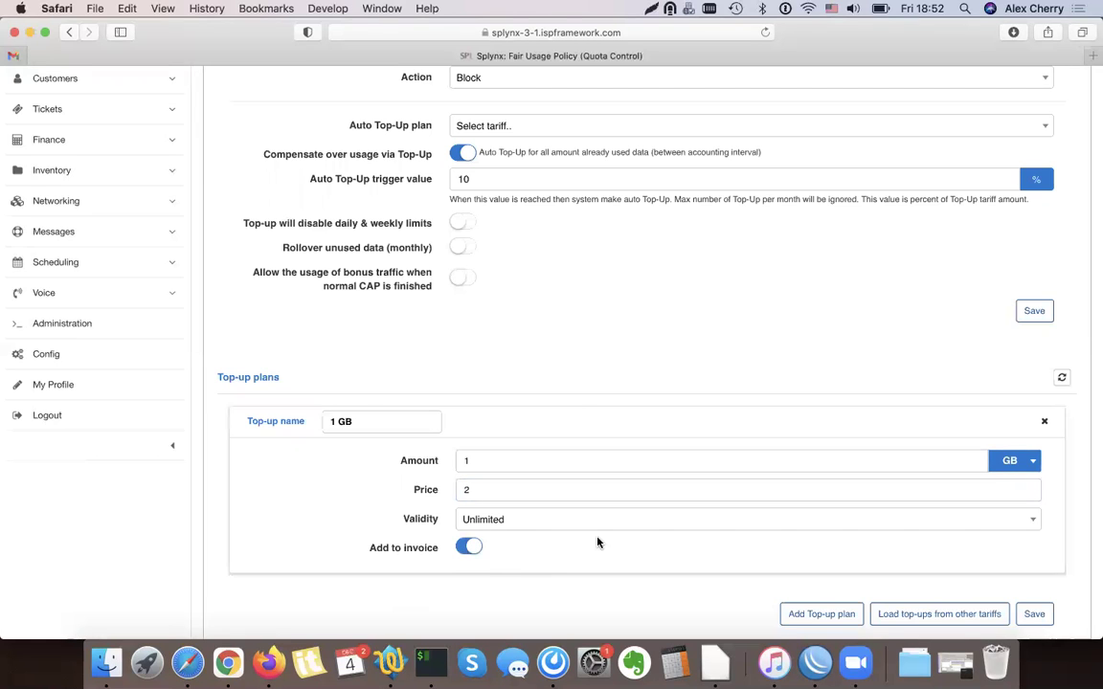
pyautogui.scroll(1, 480, 285)
pyautogui.scroll(-2, 479, 285)
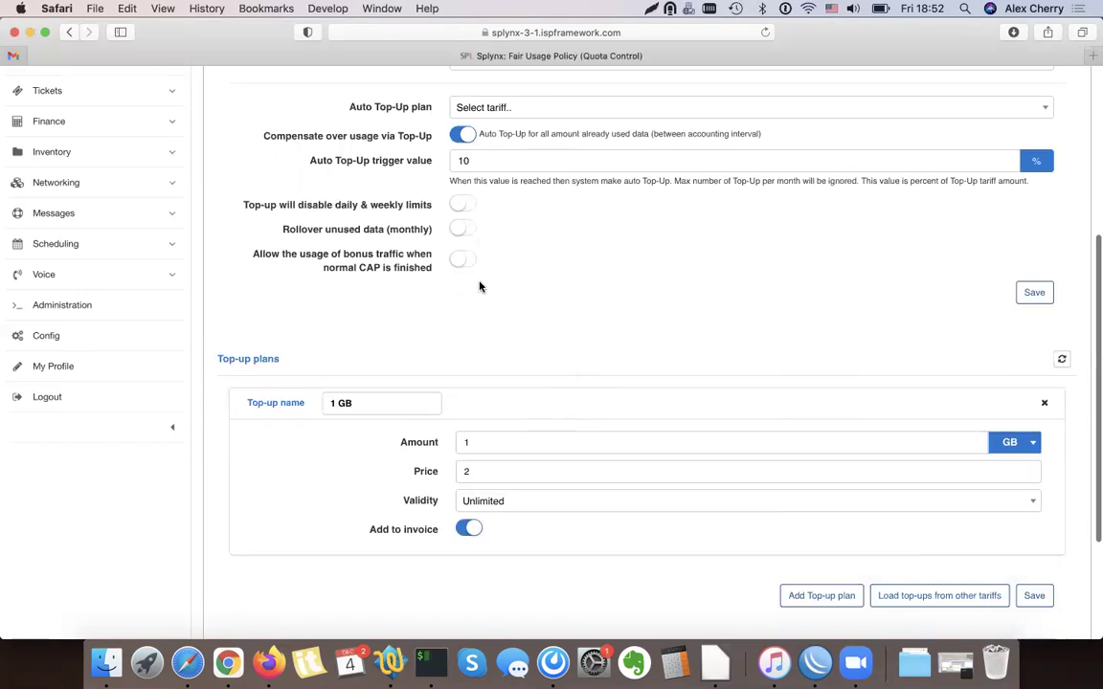
pyautogui.click(1039, 540)
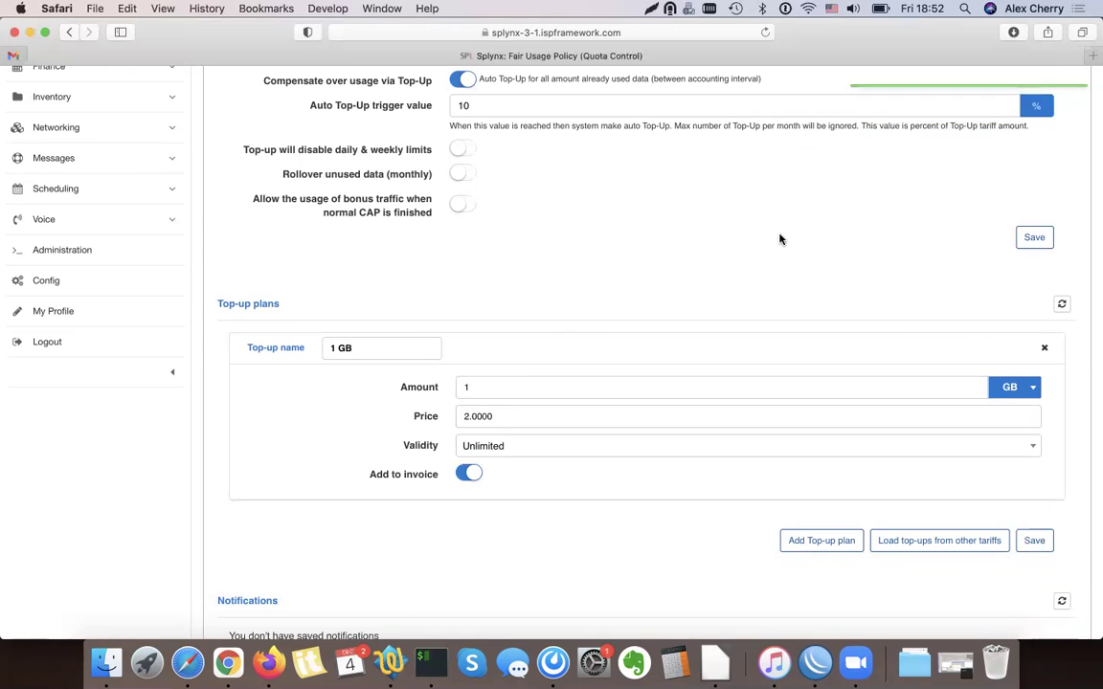
pyautogui.scroll(5, 780, 239)
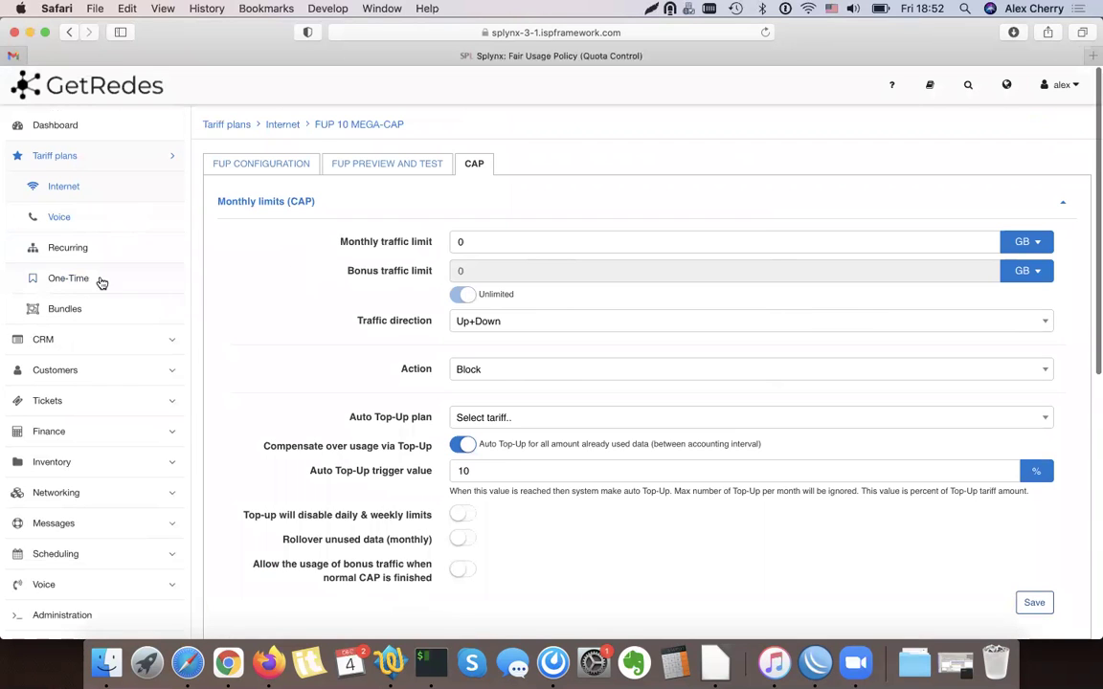
# Refresh the Customers > List online customers tab, now empty, then switch to WinBox
pyautogui.click(92, 370)
pyautogui.click(74, 308)
pyautogui.click(1072, 123)
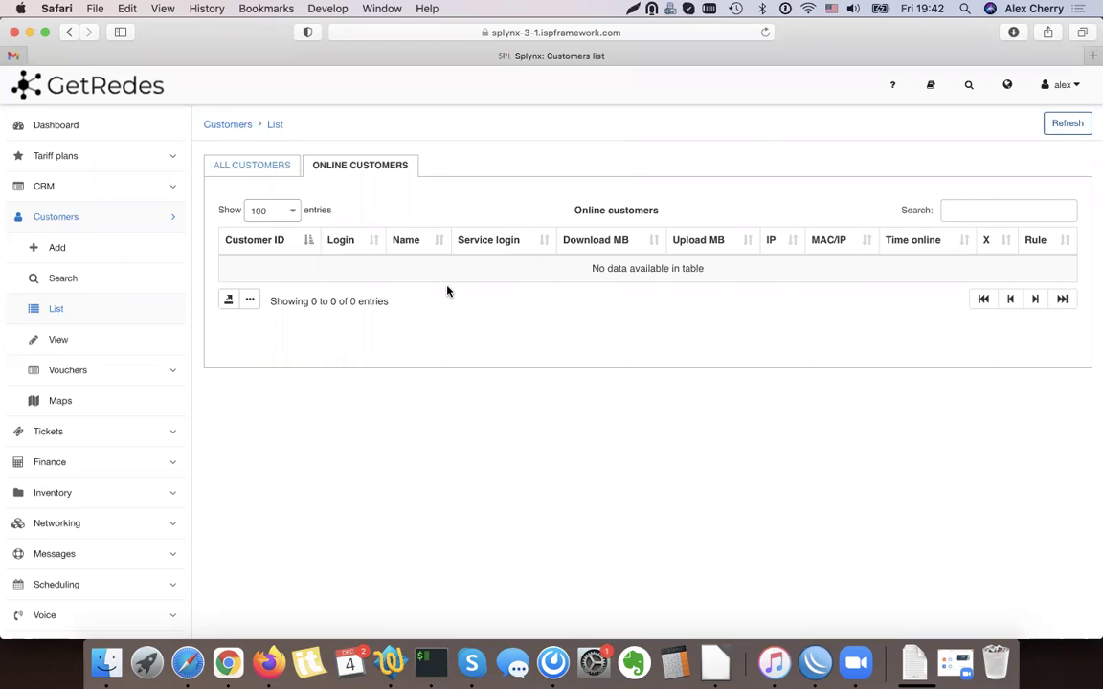
pyautogui.click(815, 662)
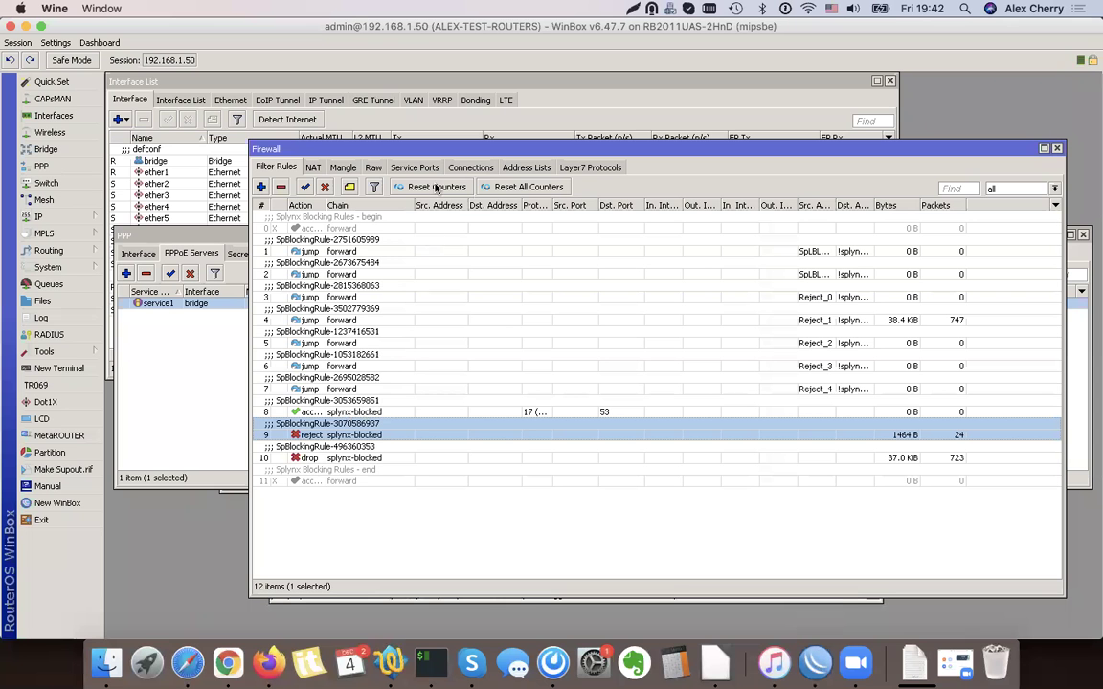
# Check WinBox firewall address lists and filter rules 9–10, then return to the customer's Splynx page
pyautogui.click(520, 169)
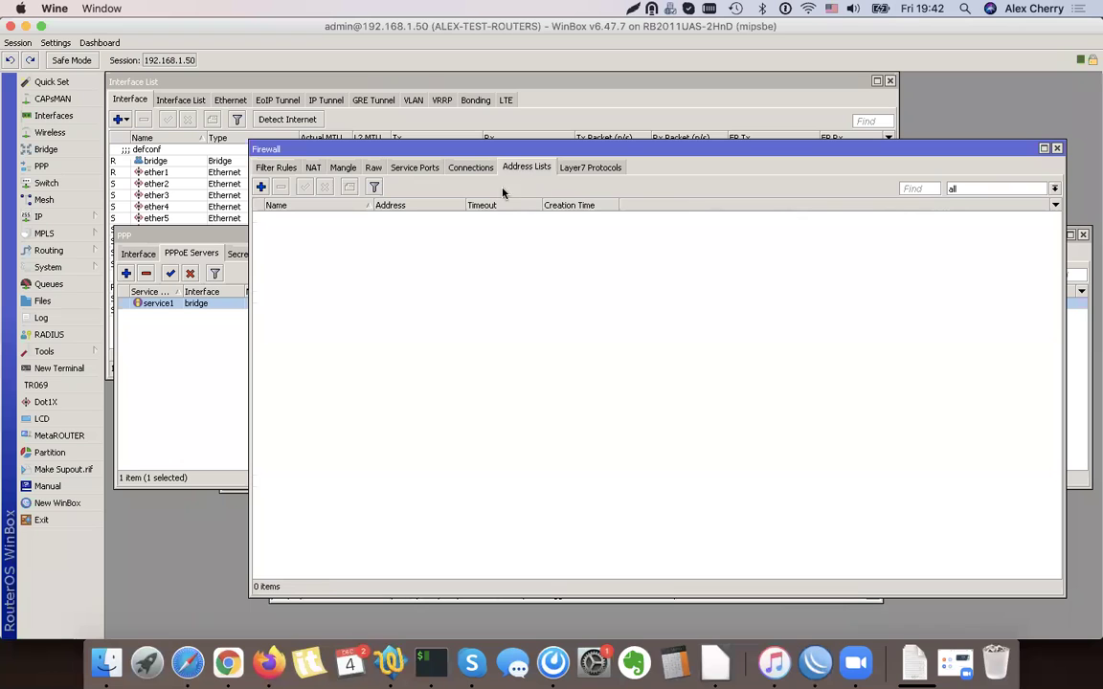
pyautogui.click(289, 169)
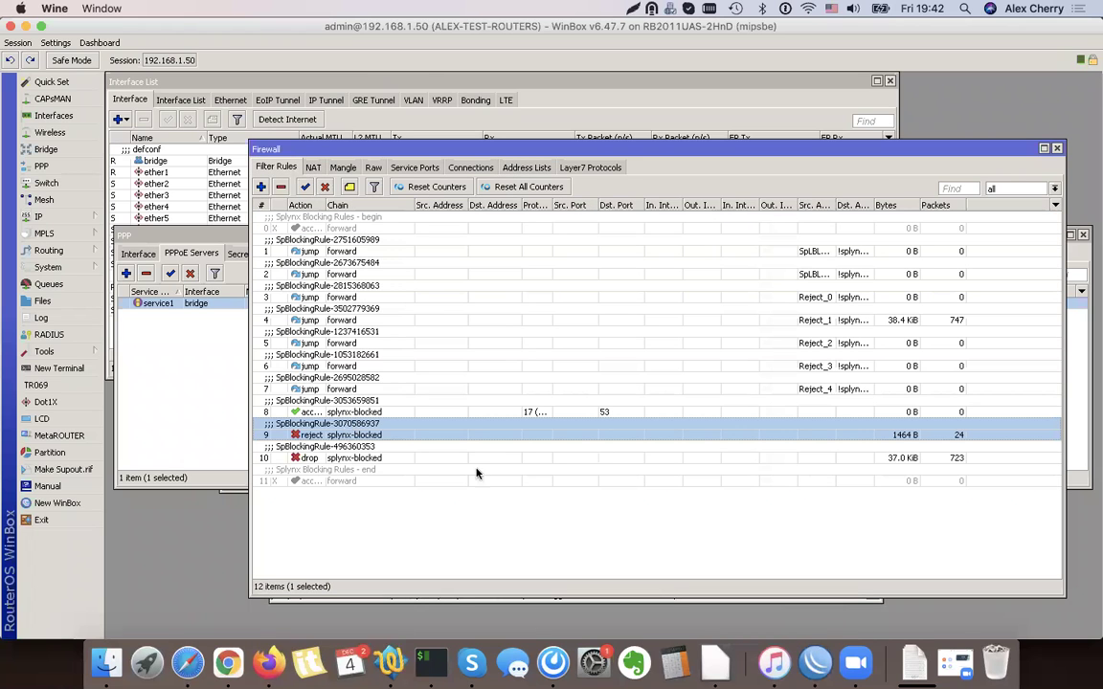
pyautogui.keyDown('shift'); pyautogui.click(364, 458); pyautogui.keyUp('shift')
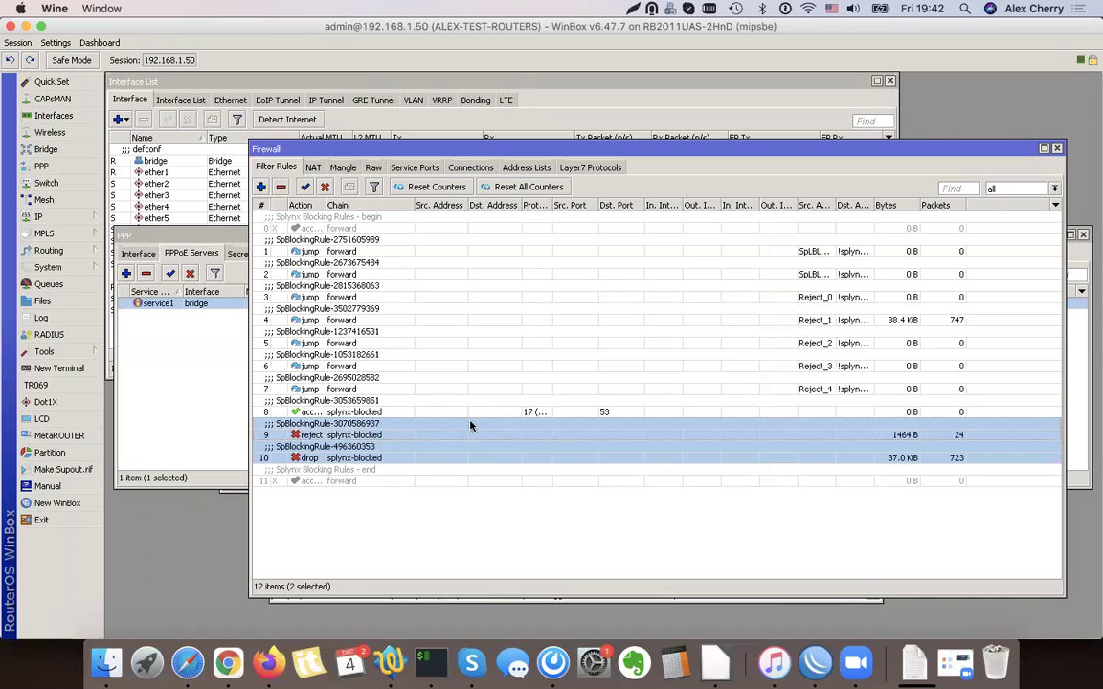
pyautogui.click(26, 27)
pyautogui.click(94, 342)
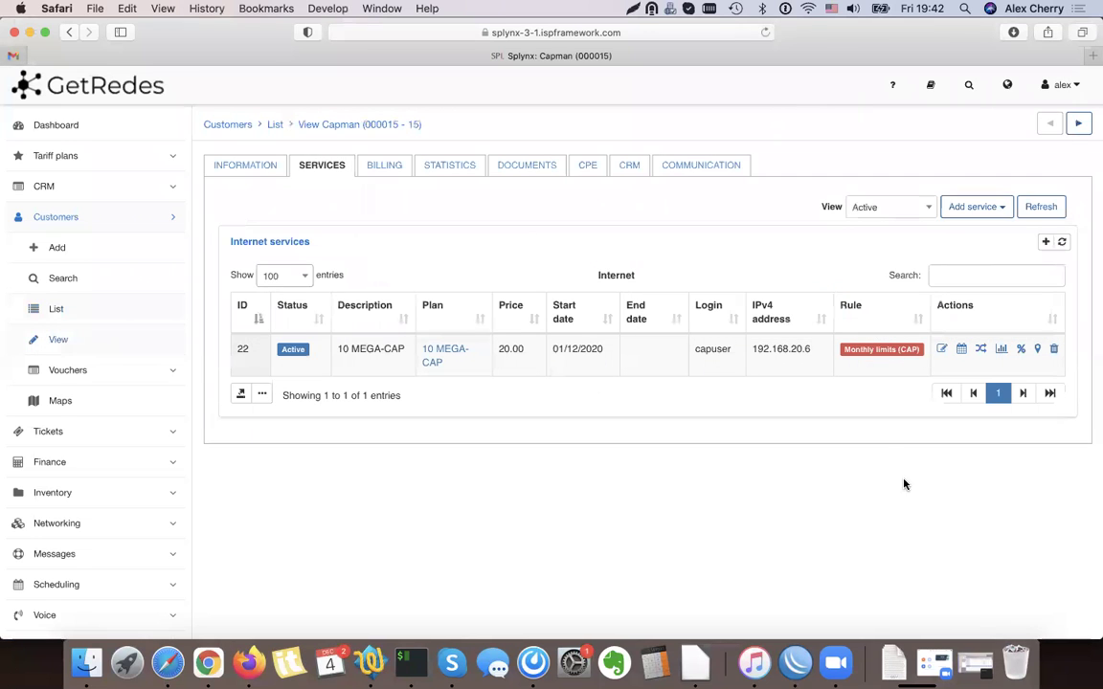
# Review the customer's statistics (22.9 GB downloaded, 857.34 MB uploaded), then return to Information
pyautogui.moveTo(885, 353)
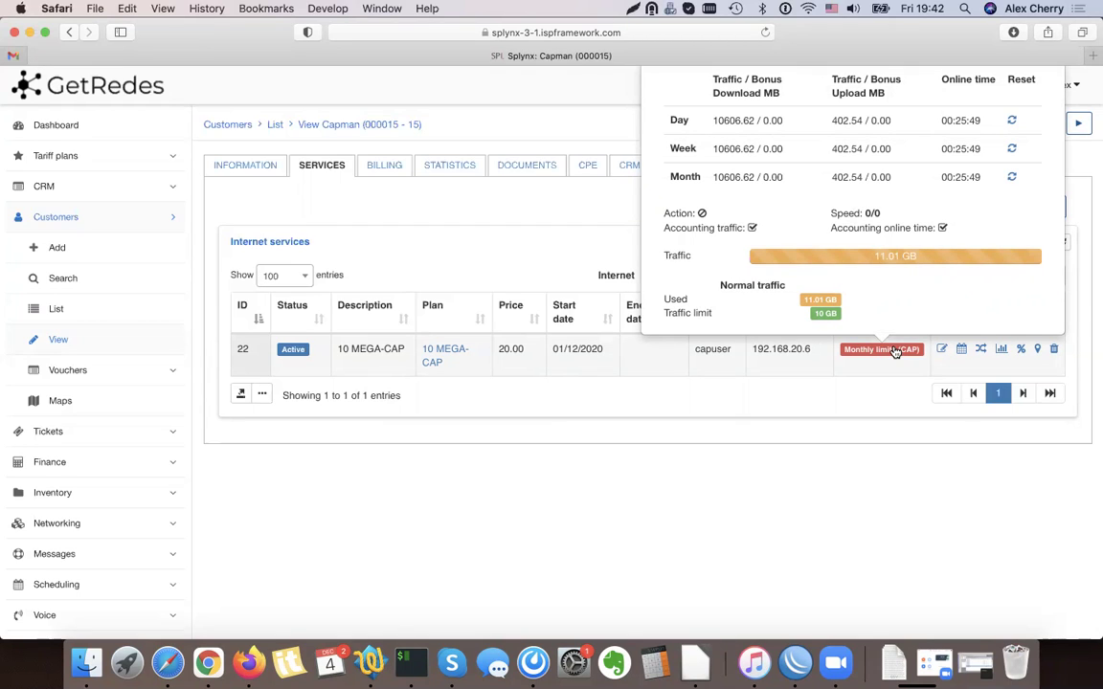
pyautogui.click(447, 168)
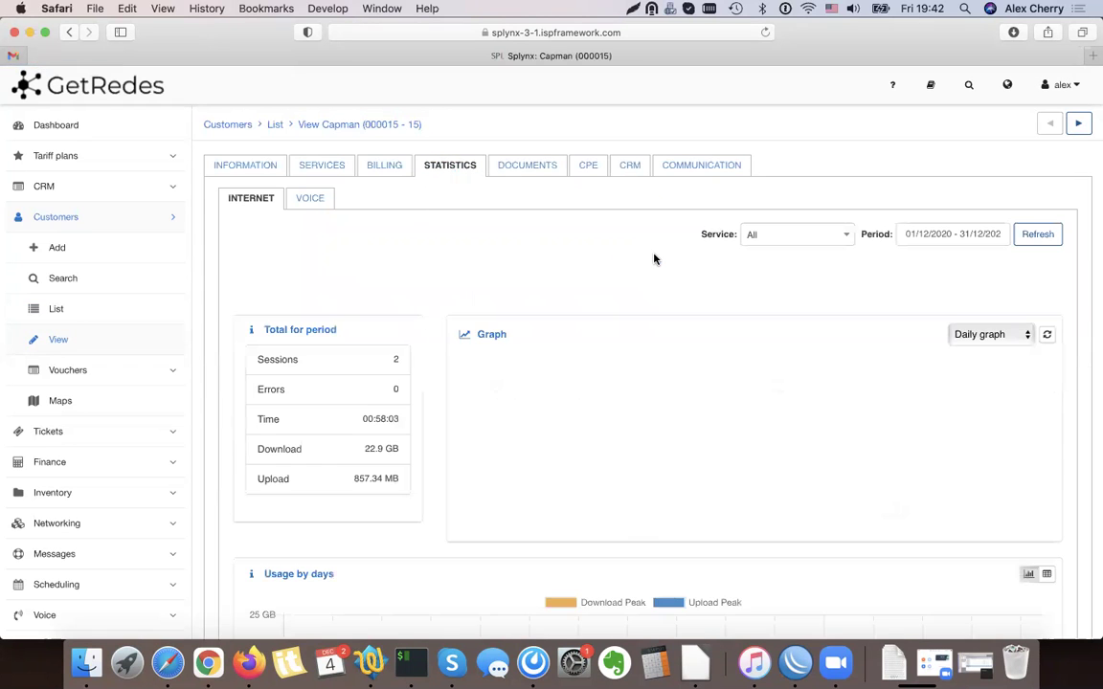
pyautogui.scroll(-4, 654, 258)
pyautogui.scroll(-5, 654, 259)
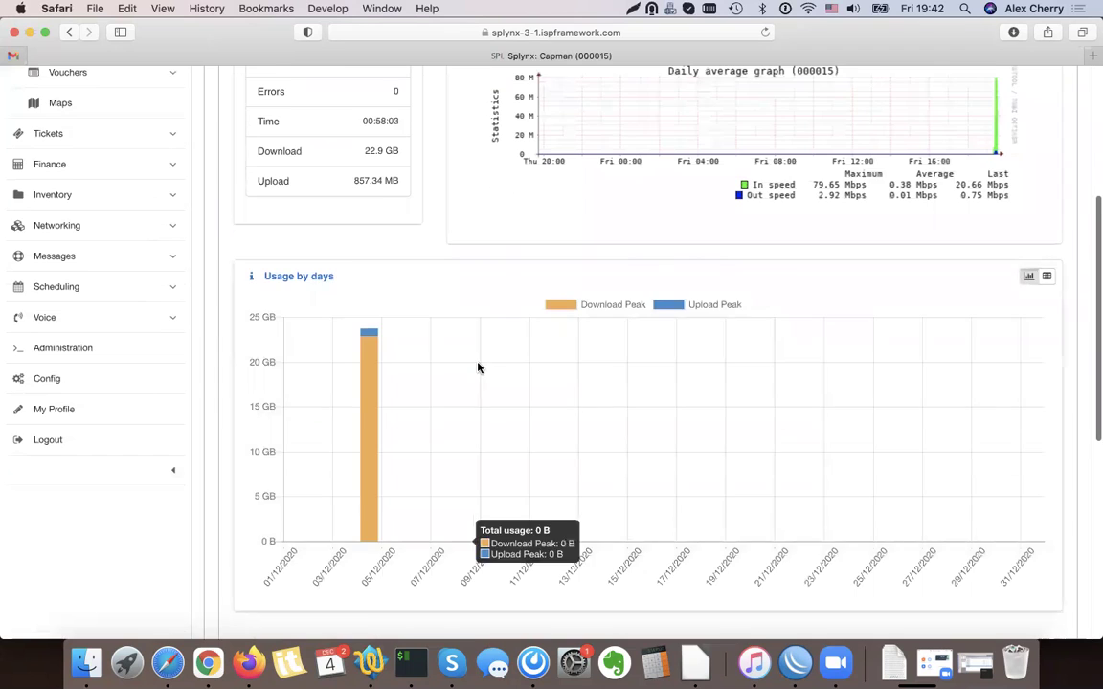
pyautogui.scroll(-10, 478, 367)
pyautogui.moveTo(342, 251); pyautogui.dragTo(420, 252)
pyautogui.scroll(20, 513, 340)
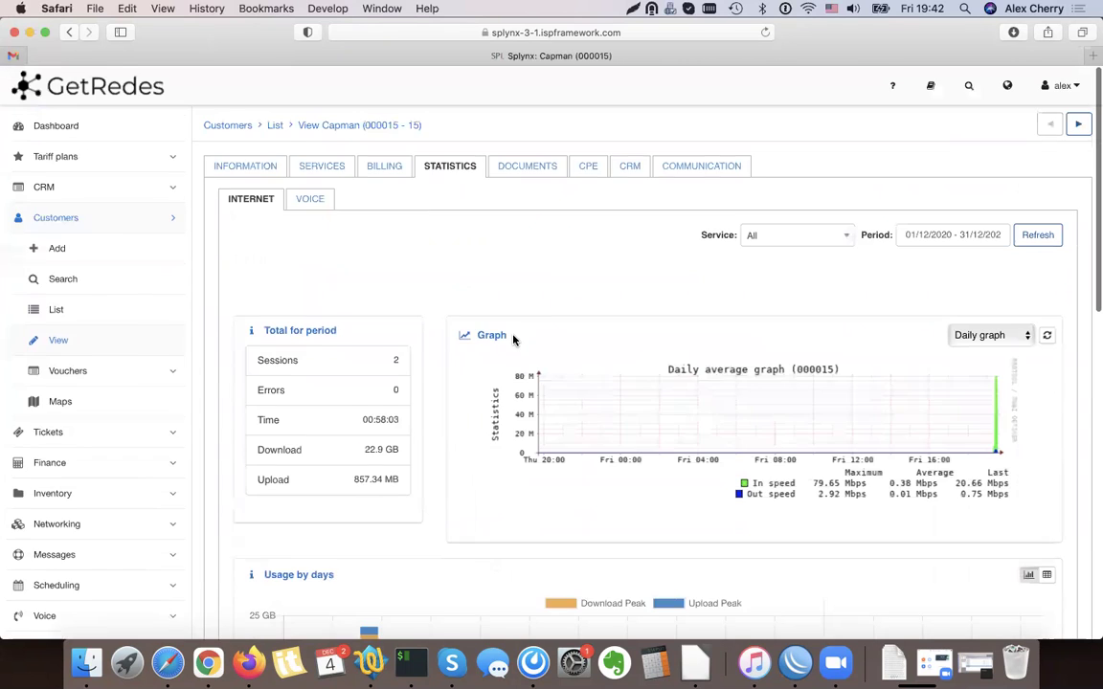
pyautogui.click(249, 166)
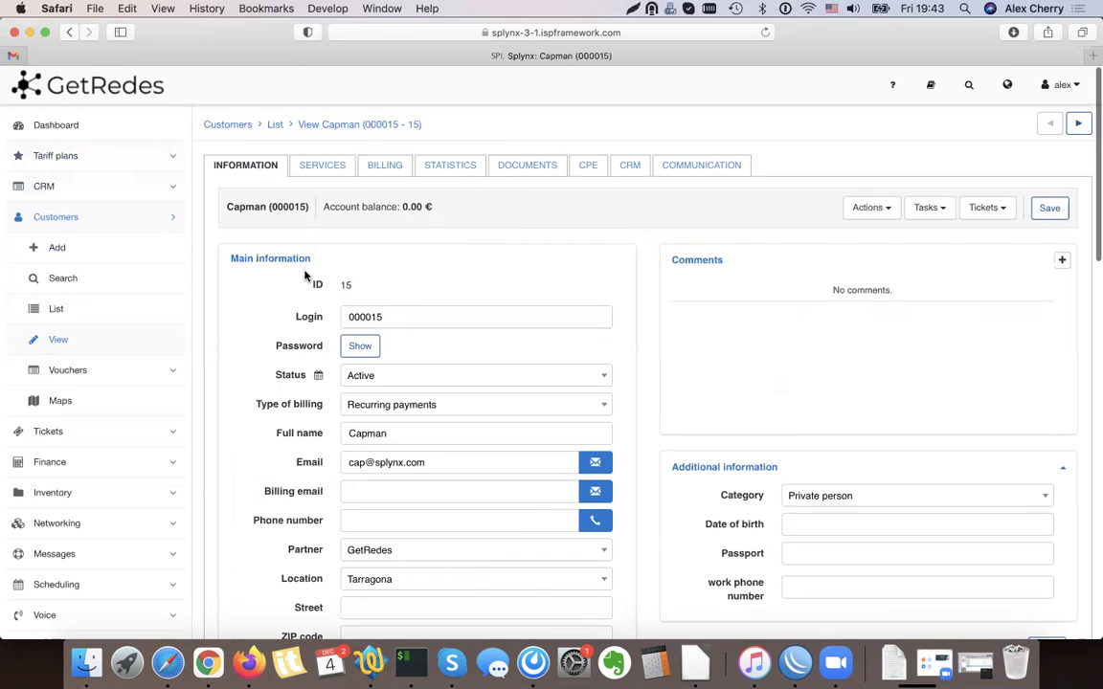
# Scroll to the CAP section and start a manual Top-up for the 10 MEGA-CAP service
pyautogui.scroll(-1, 306, 276)
pyautogui.scroll(1, 304, 273)
pyautogui.scroll(-10, 296, 261)
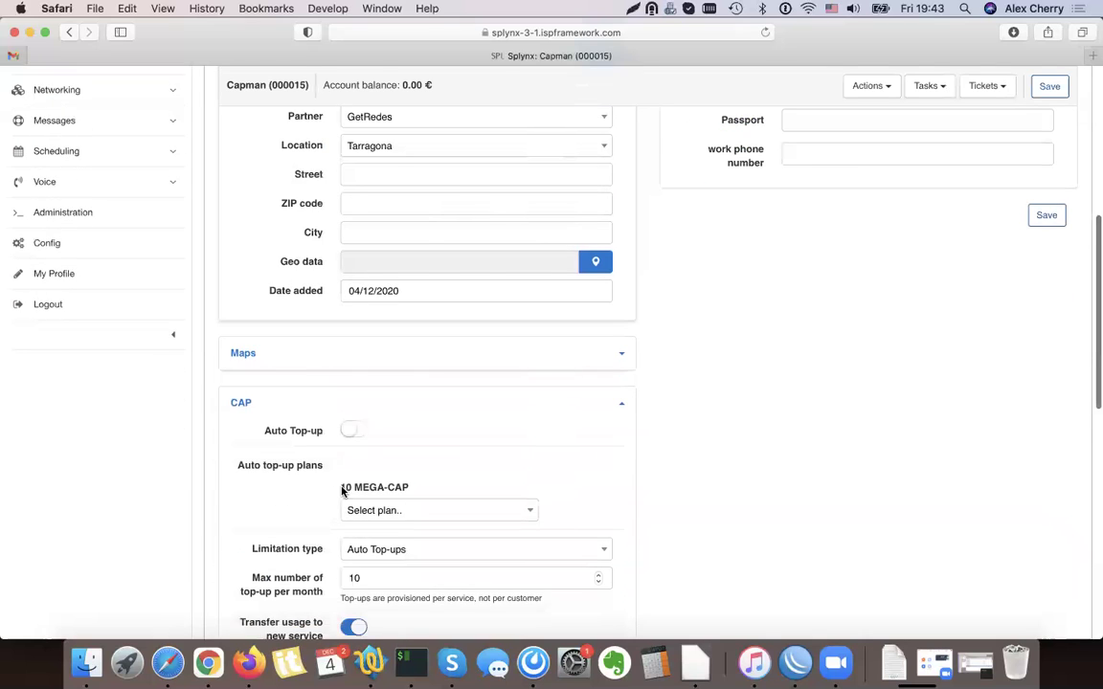
pyautogui.scroll(-2, 304, 473)
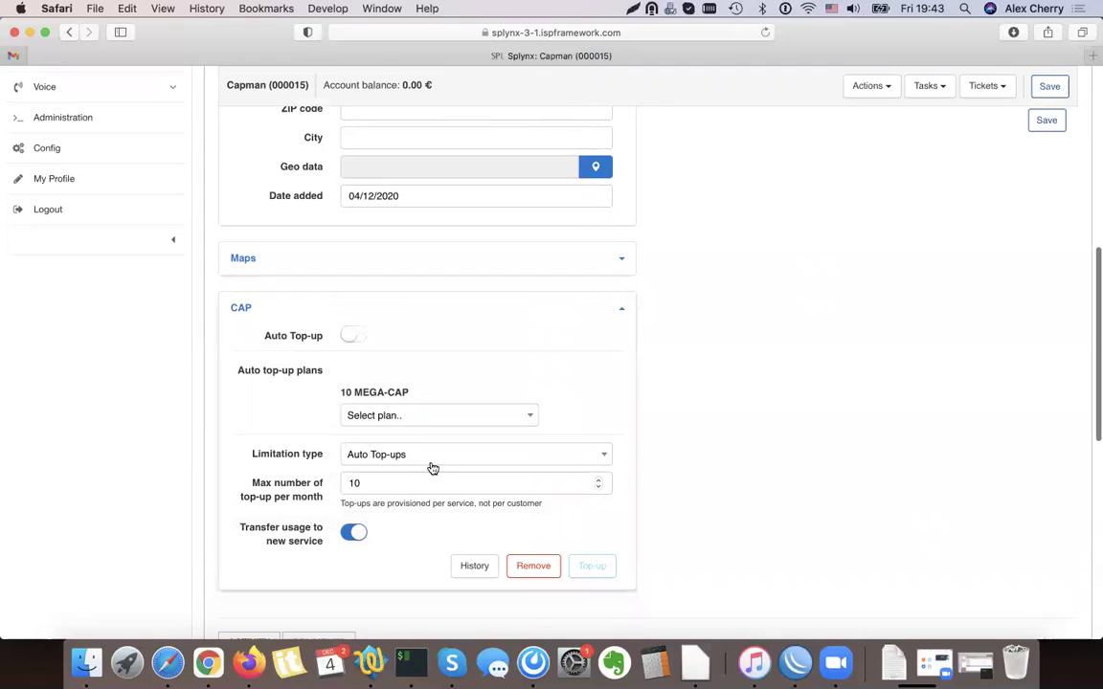
pyautogui.click(593, 566)
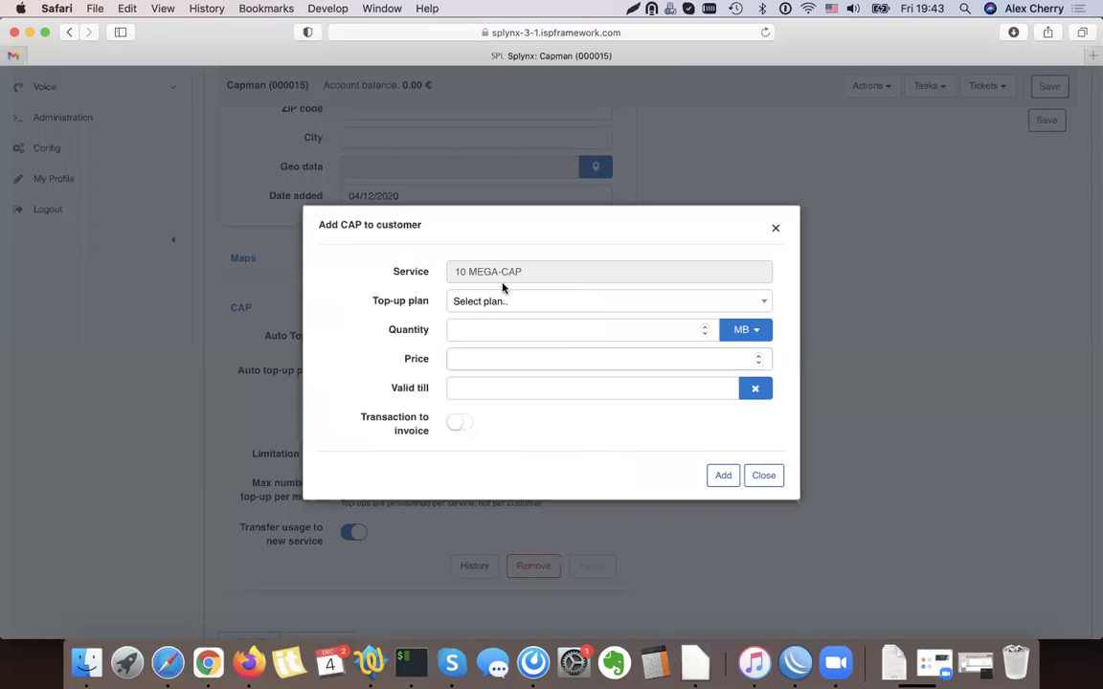
# Add a 1 GB top-up, quantity 1 at 2.00 €, to the 10 MEGA-CAP service
pyautogui.click(507, 301)
pyautogui.click(511, 374)
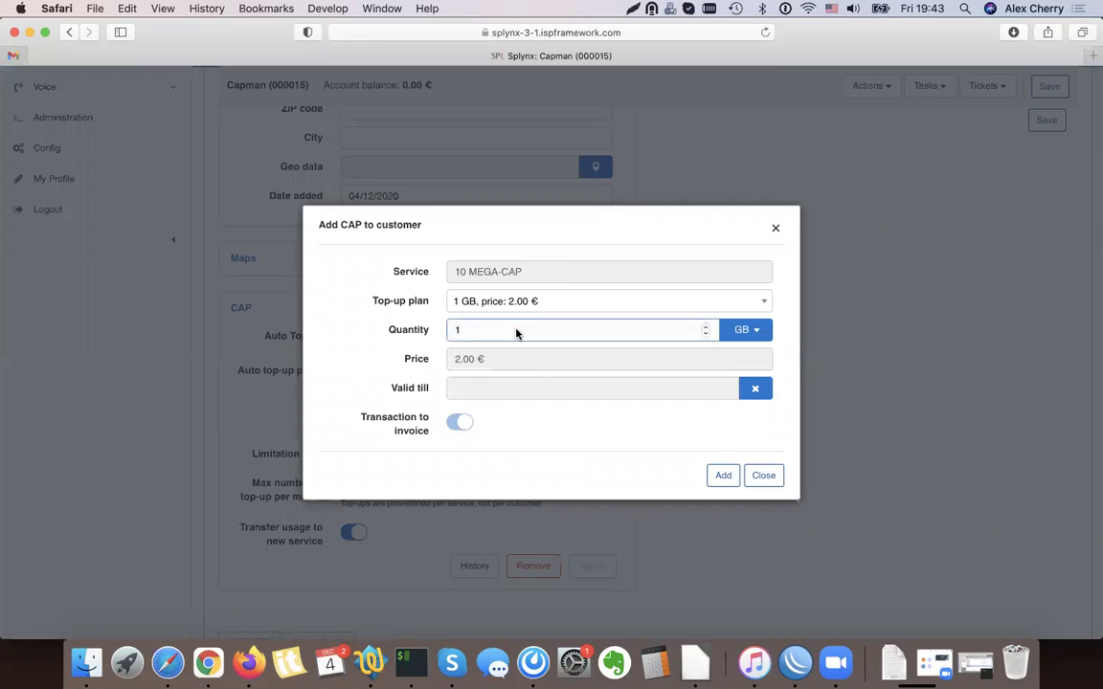
pyautogui.click(615, 412)
pyautogui.click(707, 331)
pyautogui.click(651, 336)
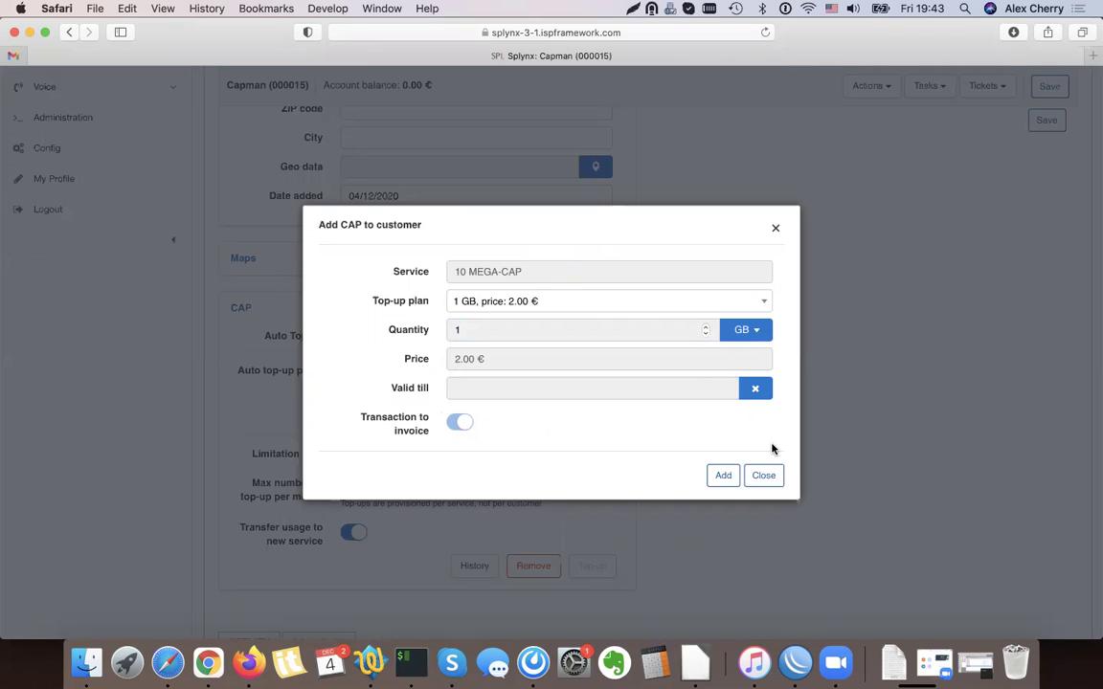
pyautogui.click(723, 475)
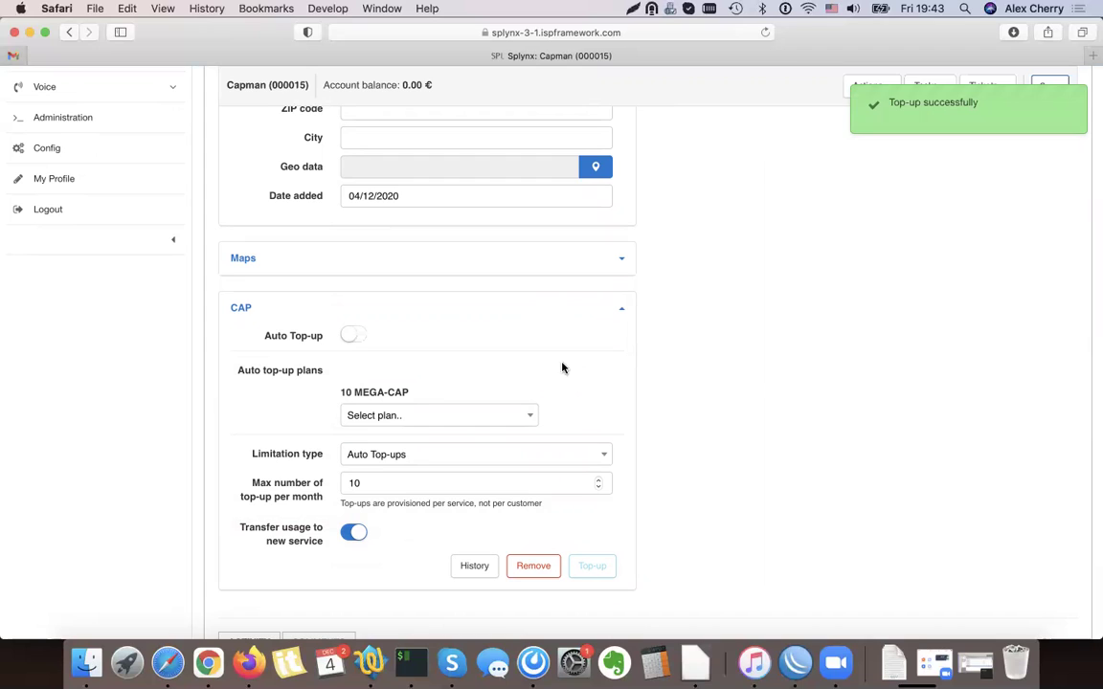
# Choose the 1 GB, 2.00 € auto top-up plan for 10 MEGA-CAP, leaving Auto Top-up off
pyautogui.click(354, 336)
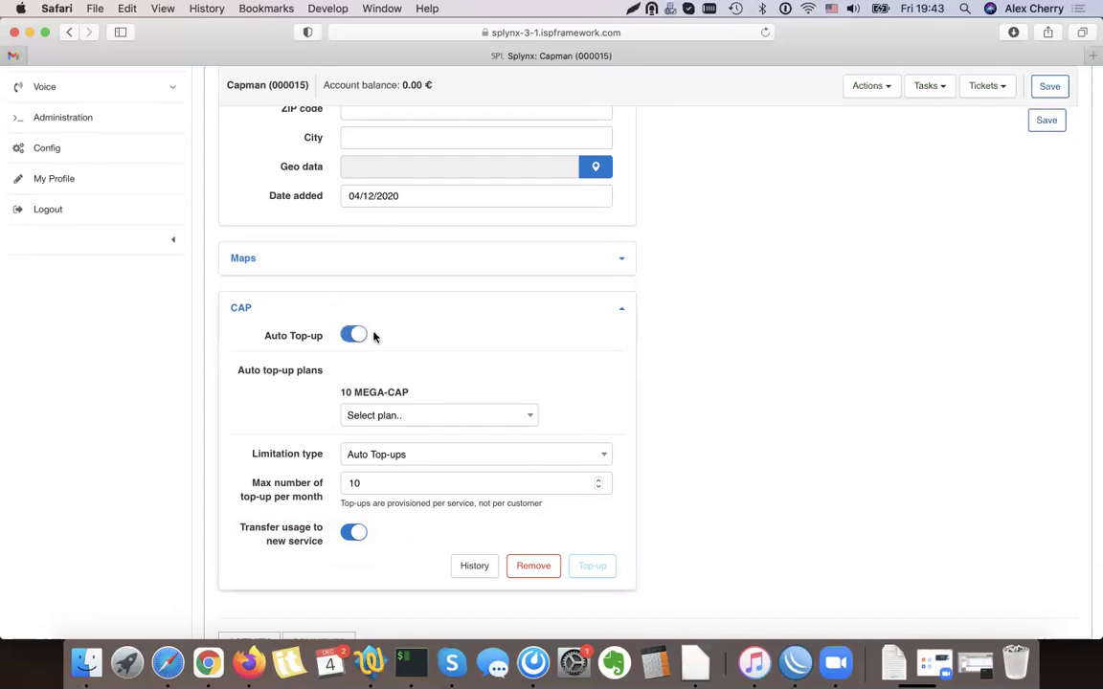
pyautogui.tripleClick(316, 373)
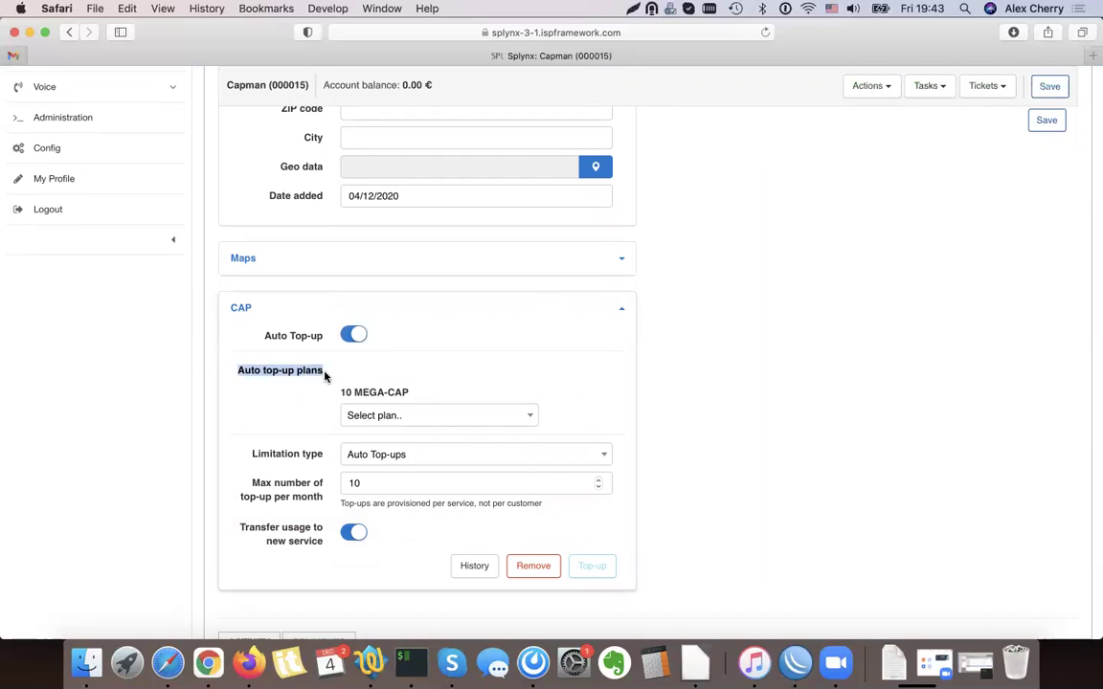
pyautogui.click(428, 421)
pyautogui.click(409, 486)
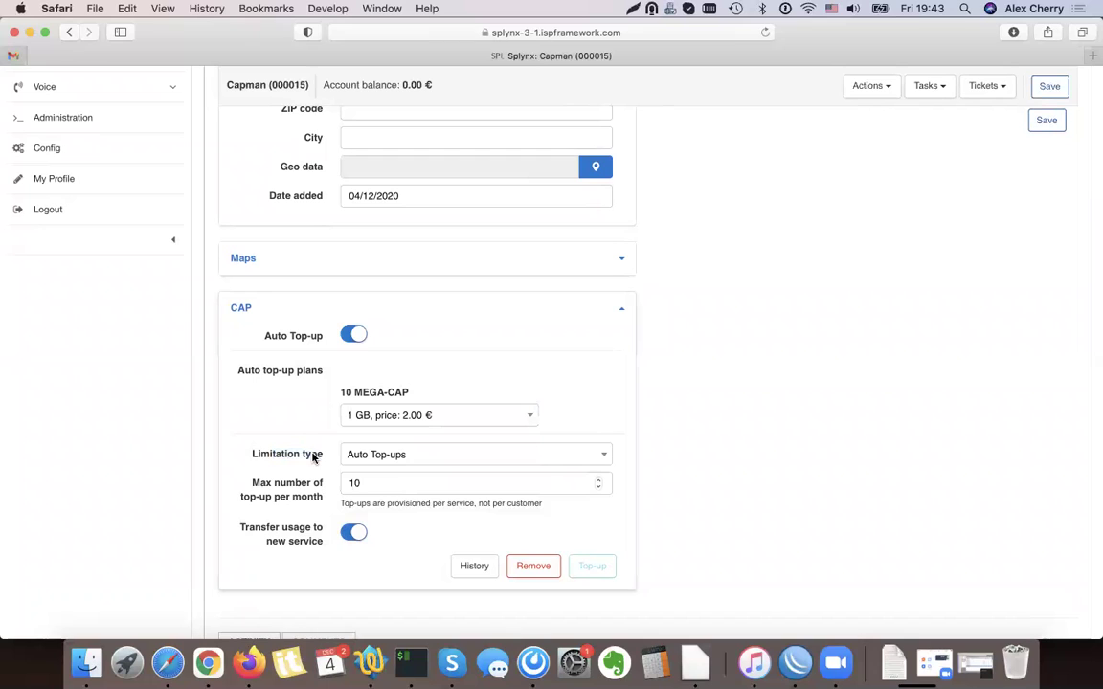
pyautogui.click(373, 490)
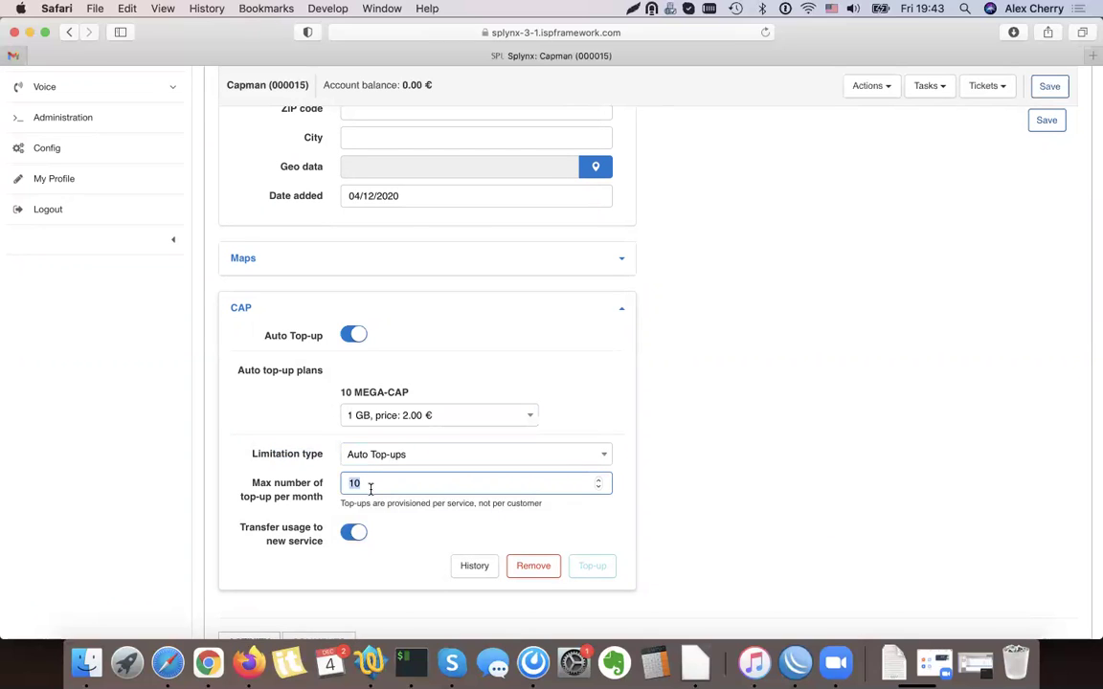
pyautogui.click(354, 339)
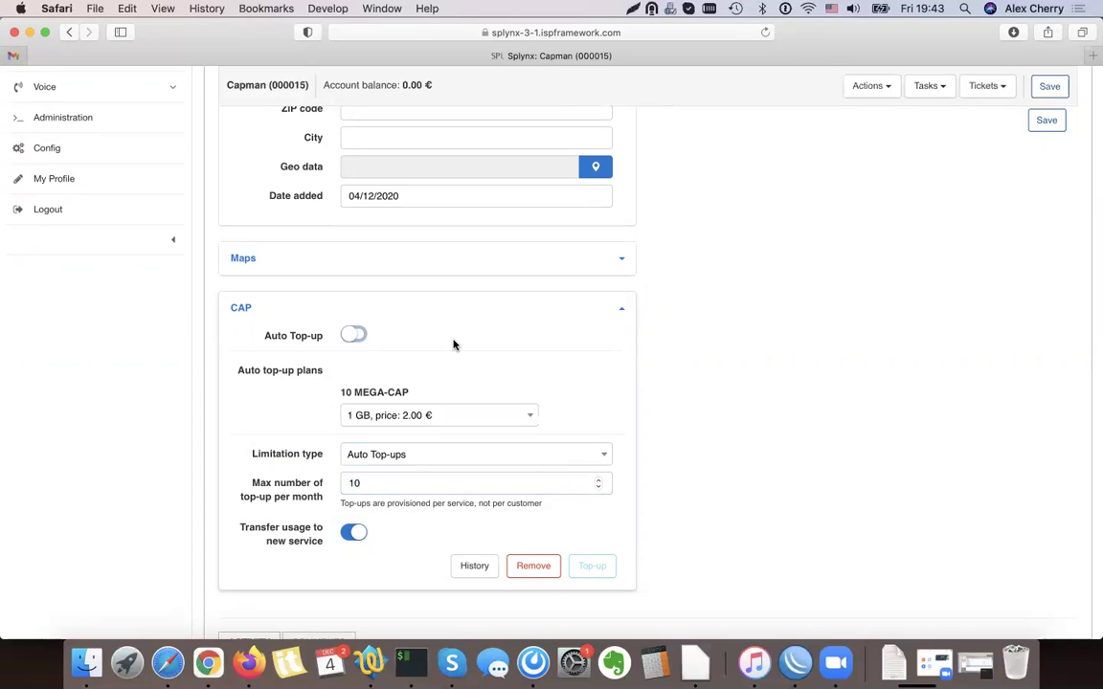
pyautogui.scroll(10, 676, 532)
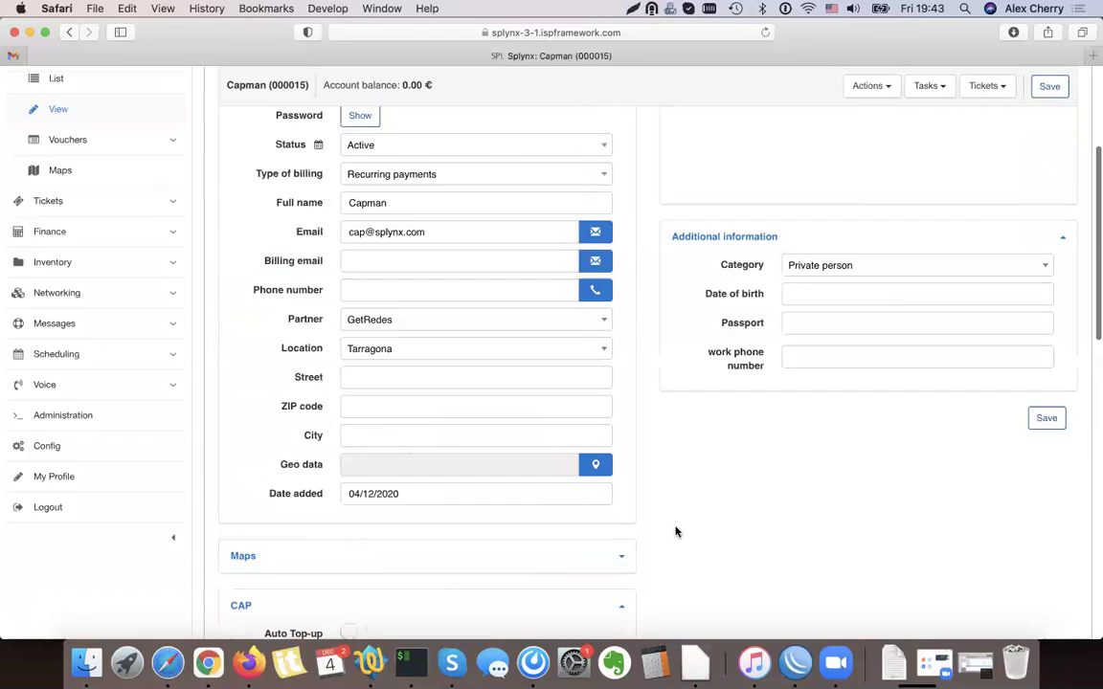
# Go to Services without saving and check 10 MEGA-CAP usage: 11.01 GB against 10 GB plus 1 GB CAP
pyautogui.click(323, 164)
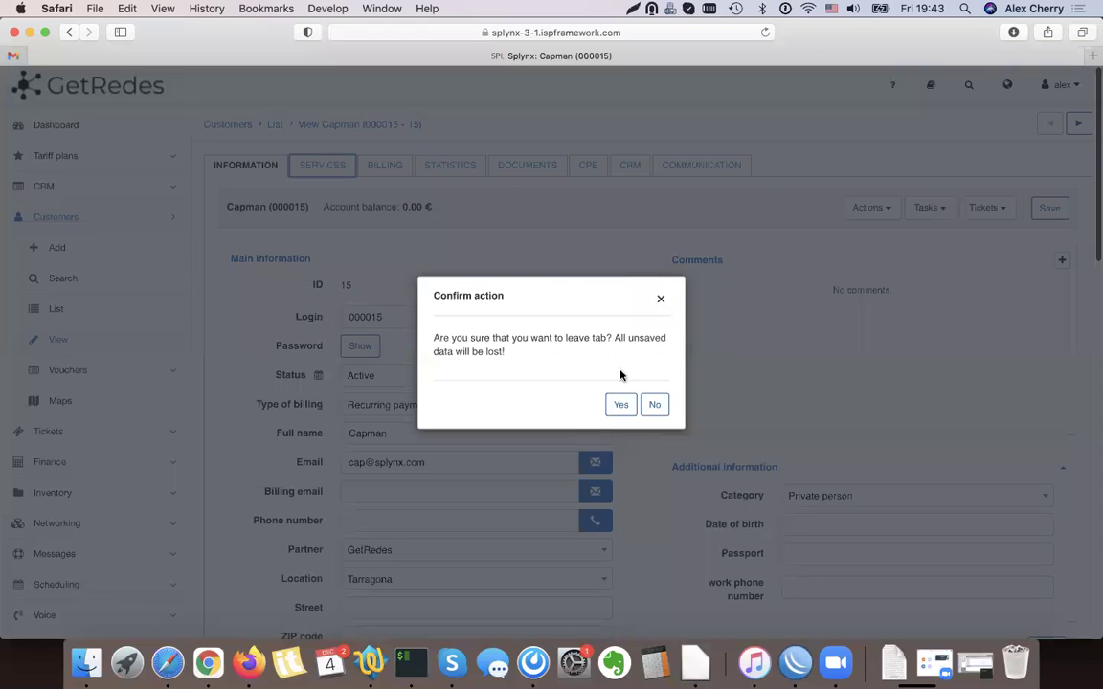
pyautogui.click(622, 406)
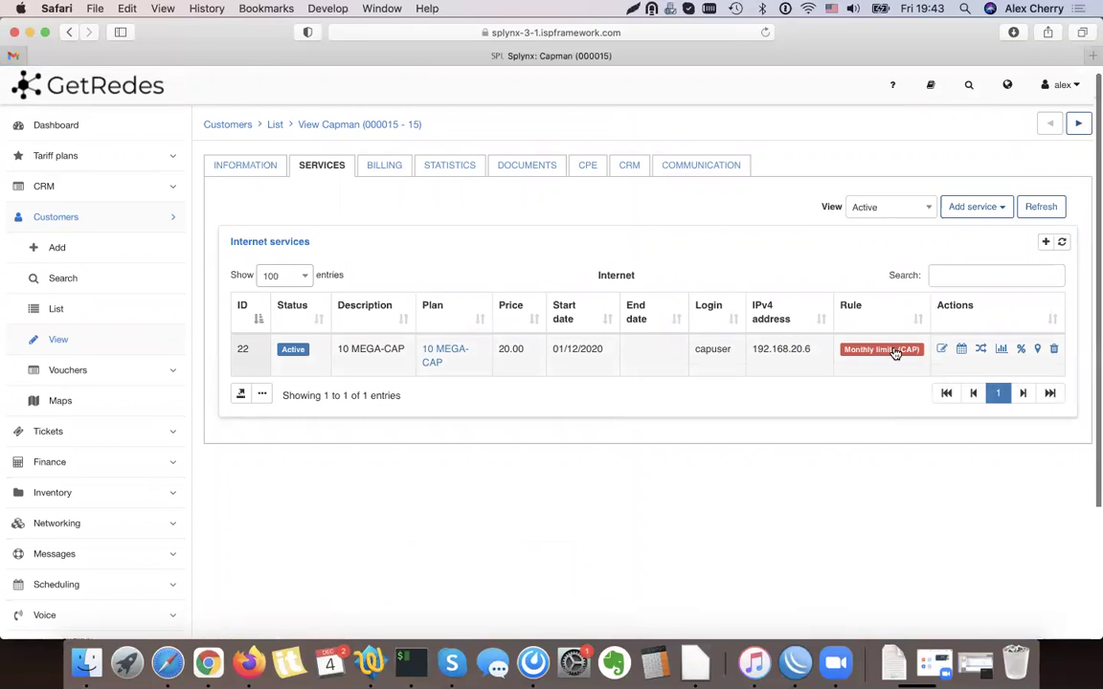
pyautogui.scroll(-2, 894, 353)
pyautogui.click(855, 283)
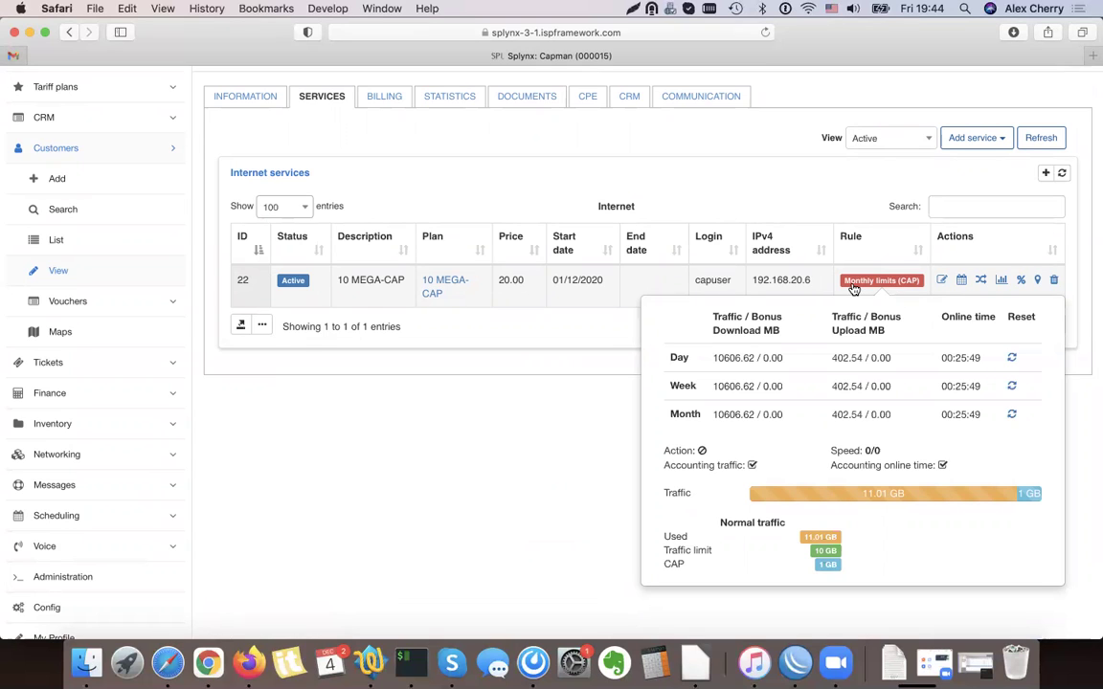
pyautogui.scroll(2, 547, 400)
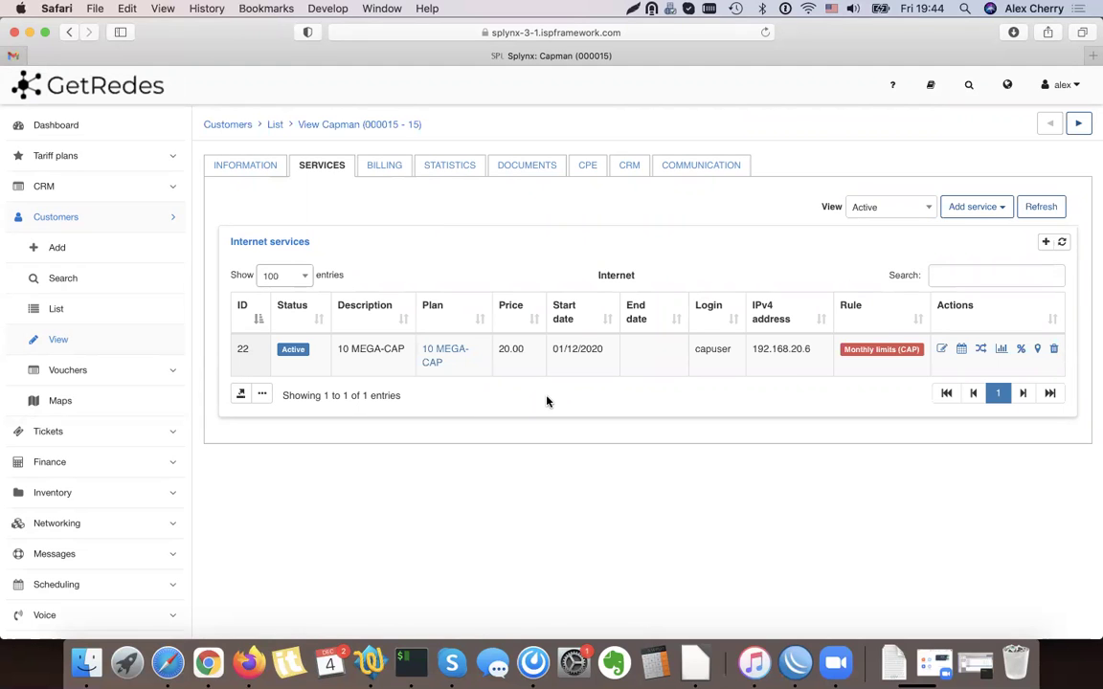
pyautogui.scroll(-4, 81, 493)
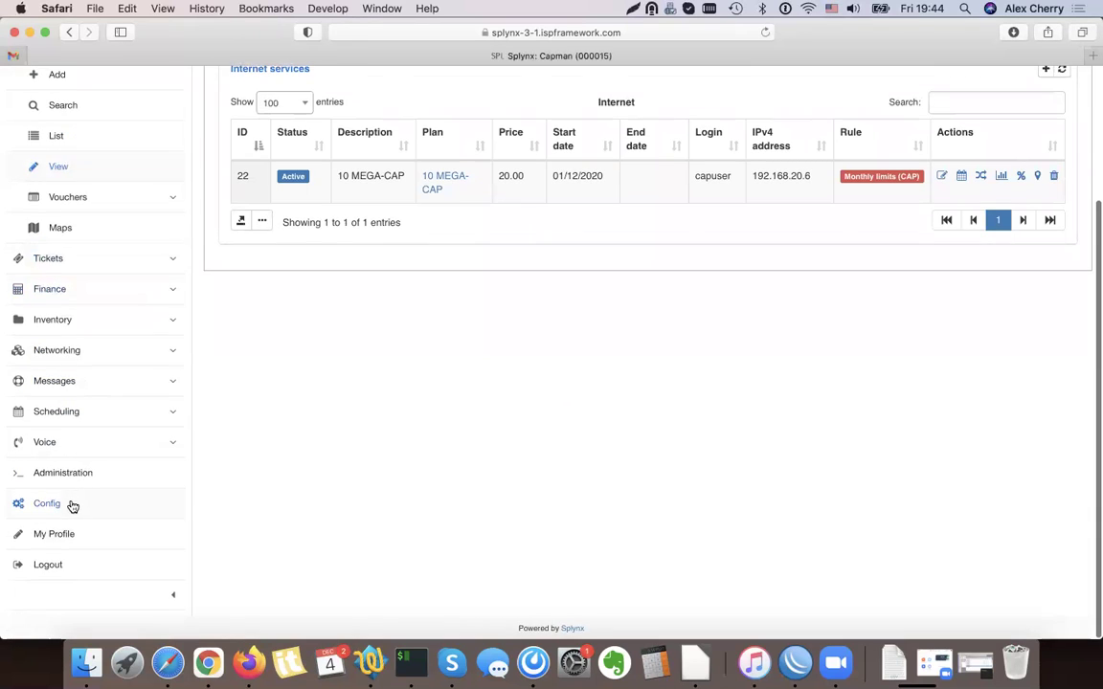
pyautogui.click(73, 506)
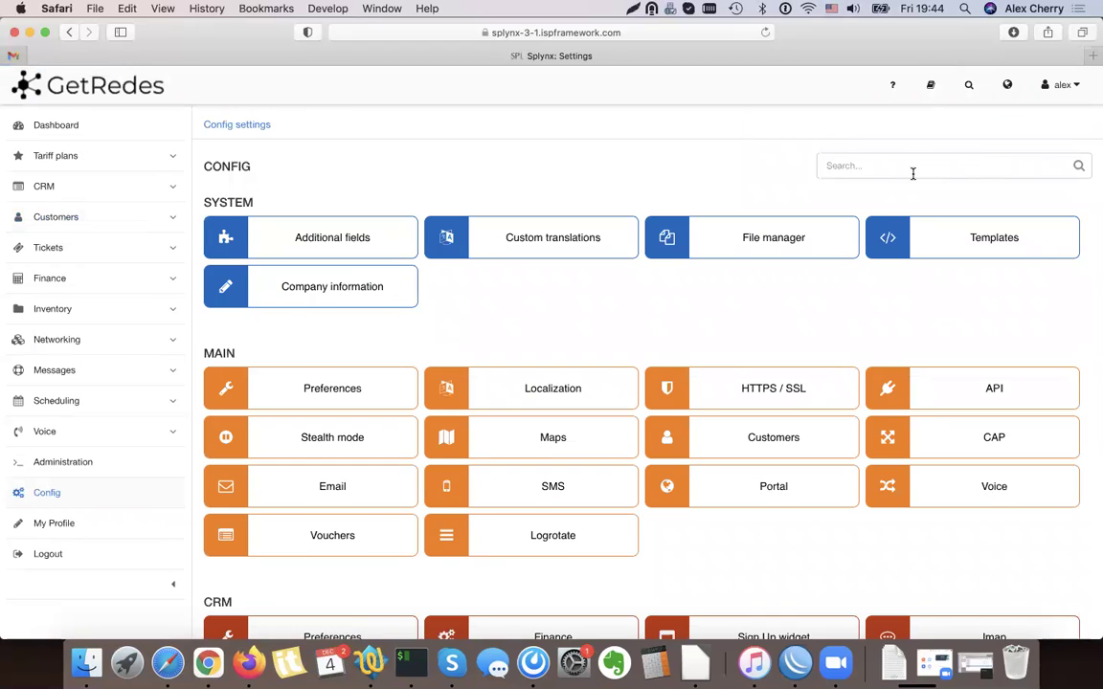
pyautogui.write('Portal')
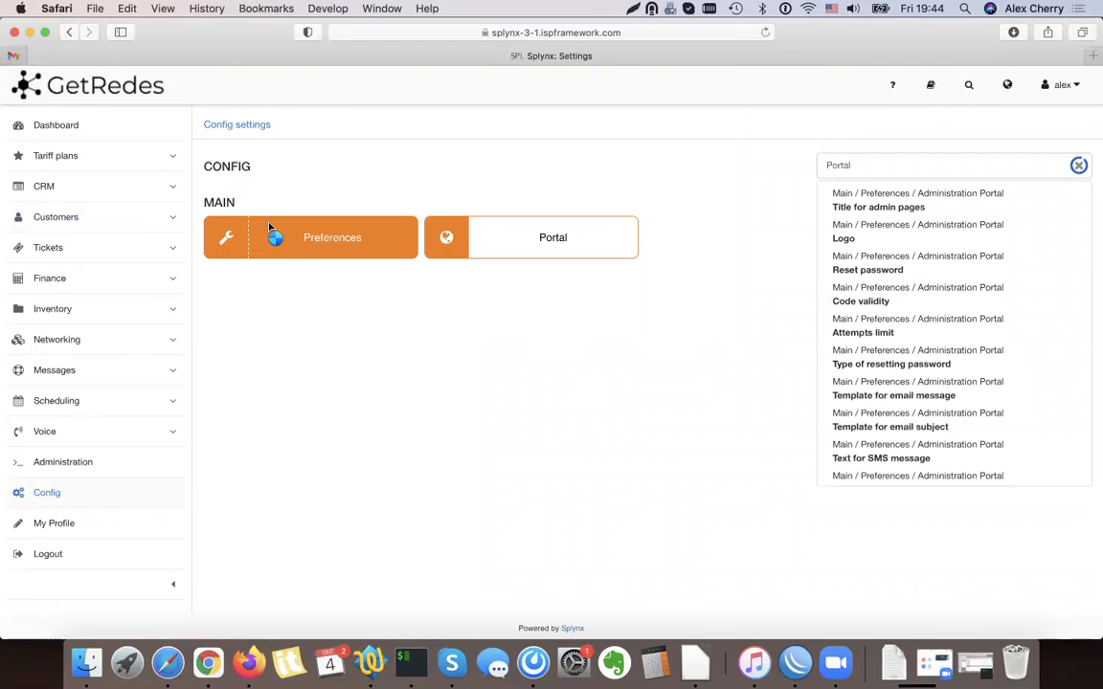
pyautogui.click(577, 234)
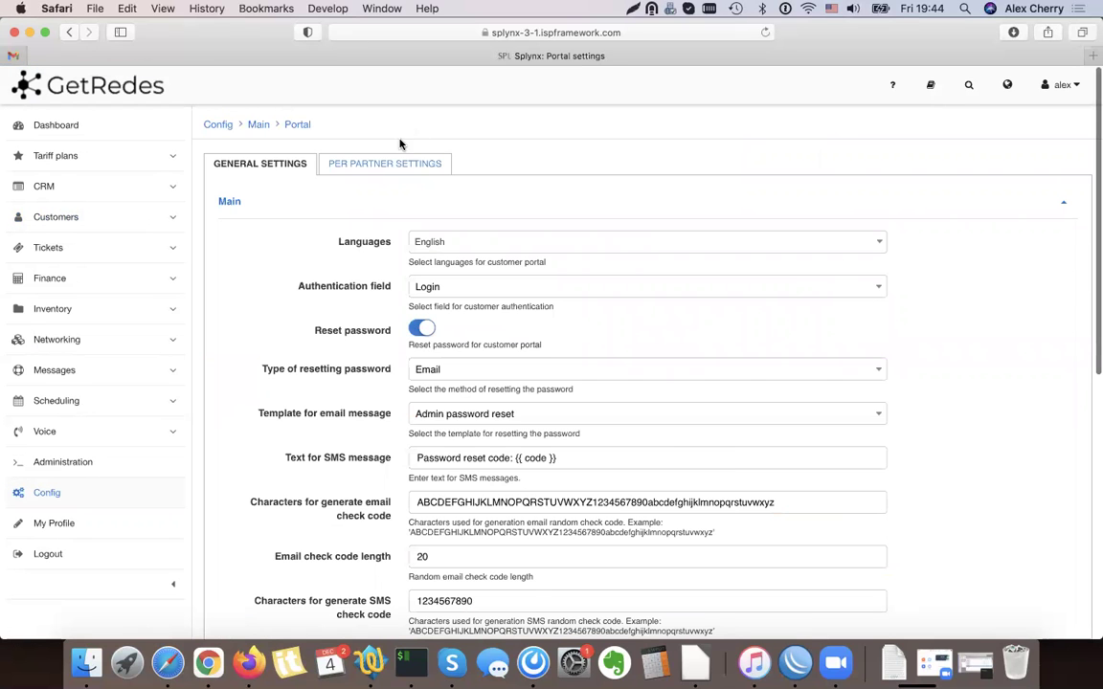
pyautogui.click(386, 162)
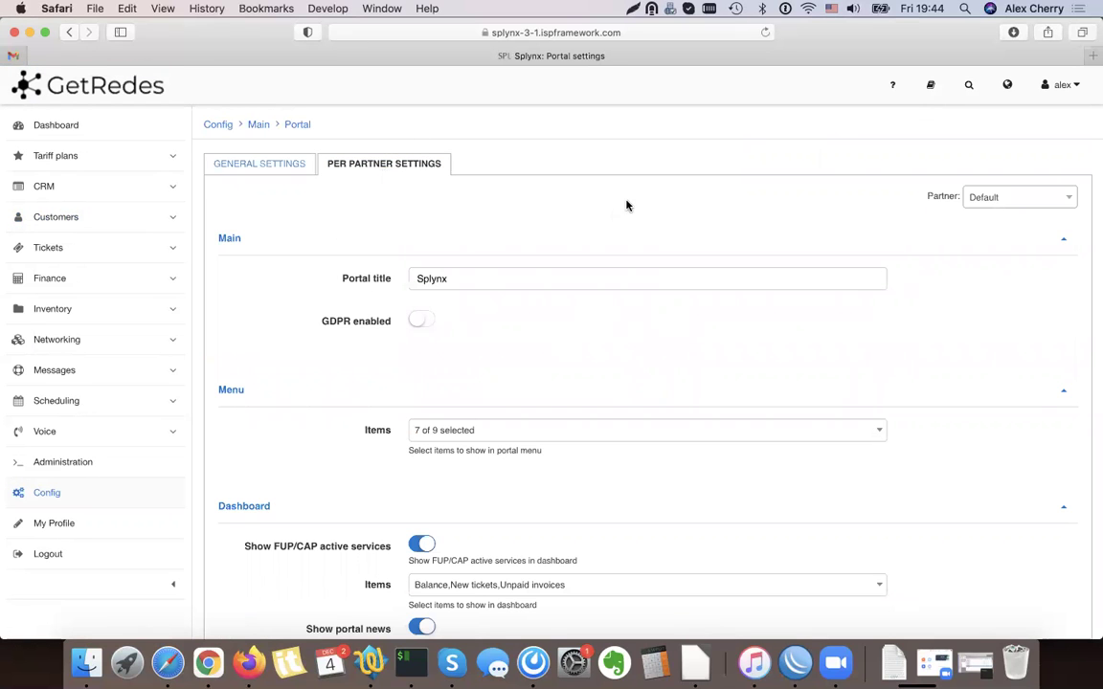
pyautogui.scroll(-7, 689, 214)
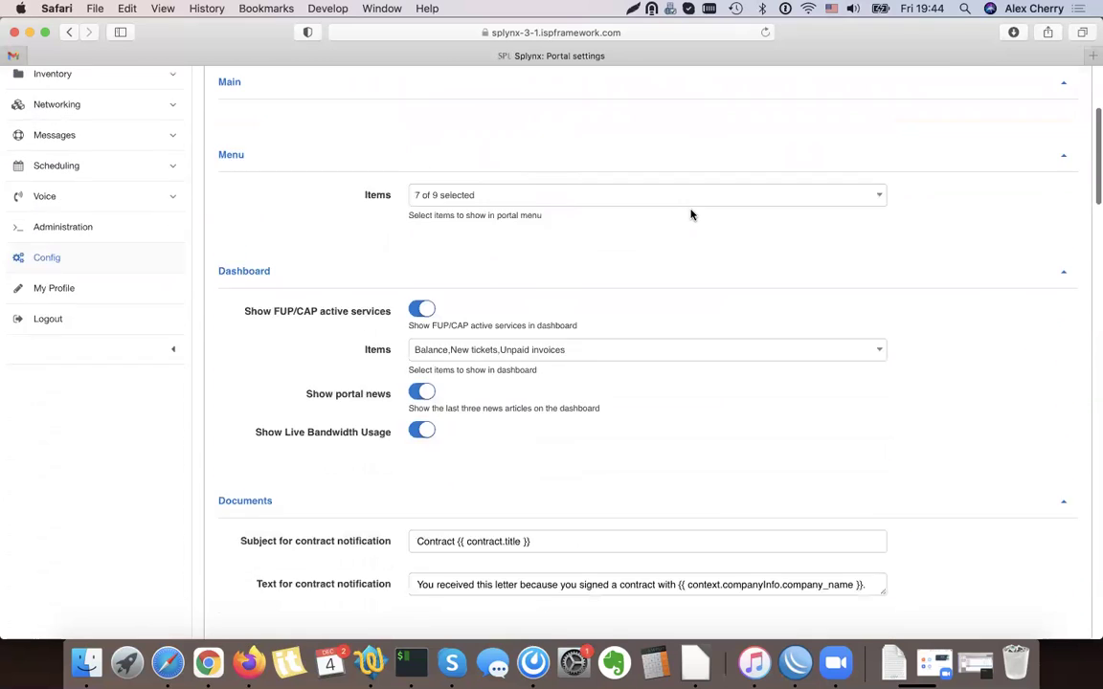
pyautogui.scroll(-8, 426, 285)
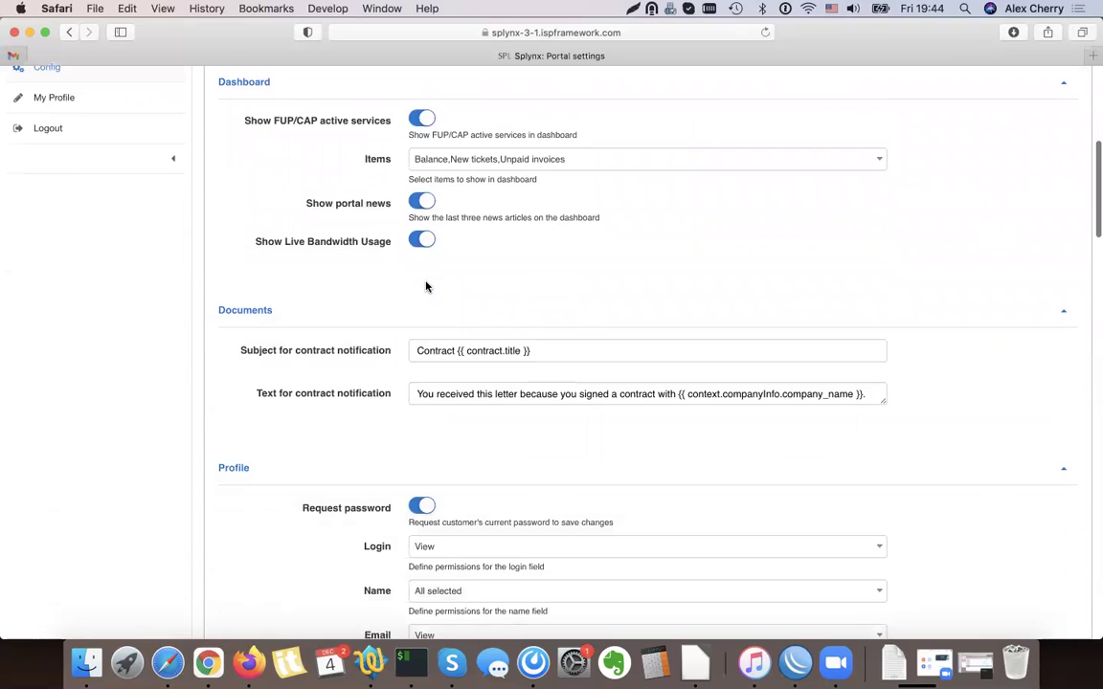
pyautogui.scroll(-15, 426, 286)
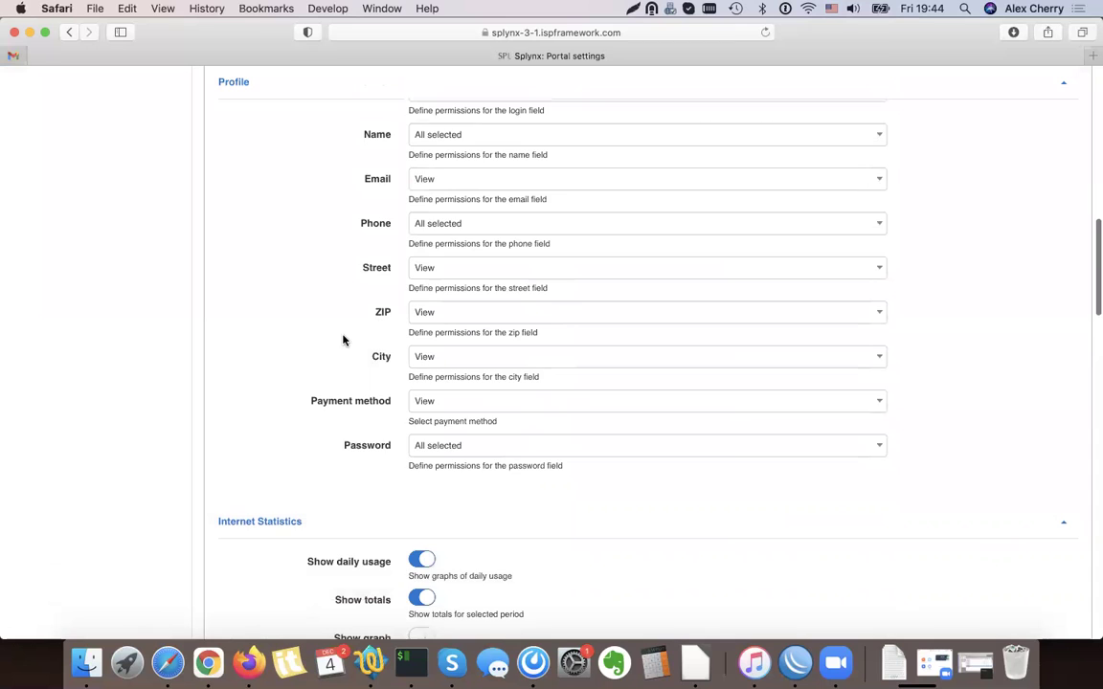
pyautogui.scroll(-20, 343, 339)
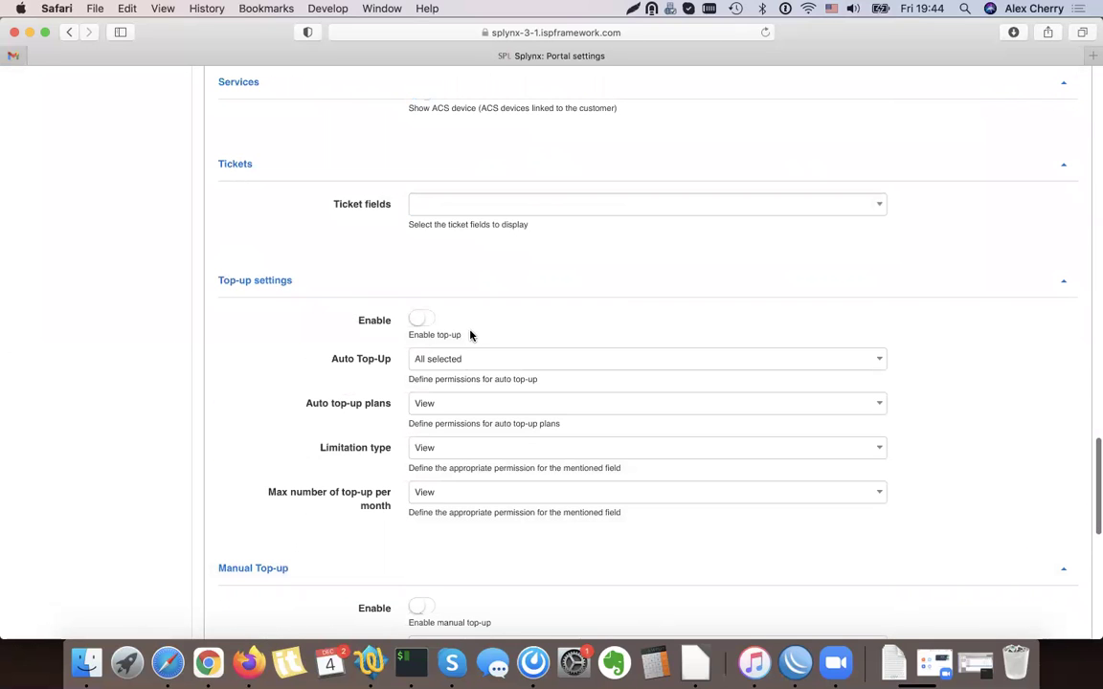
# Enable Top-up and Manual Top-up in the per-partner customer portal settings
pyautogui.click(418, 322)
pyautogui.scroll(-3, 379, 382)
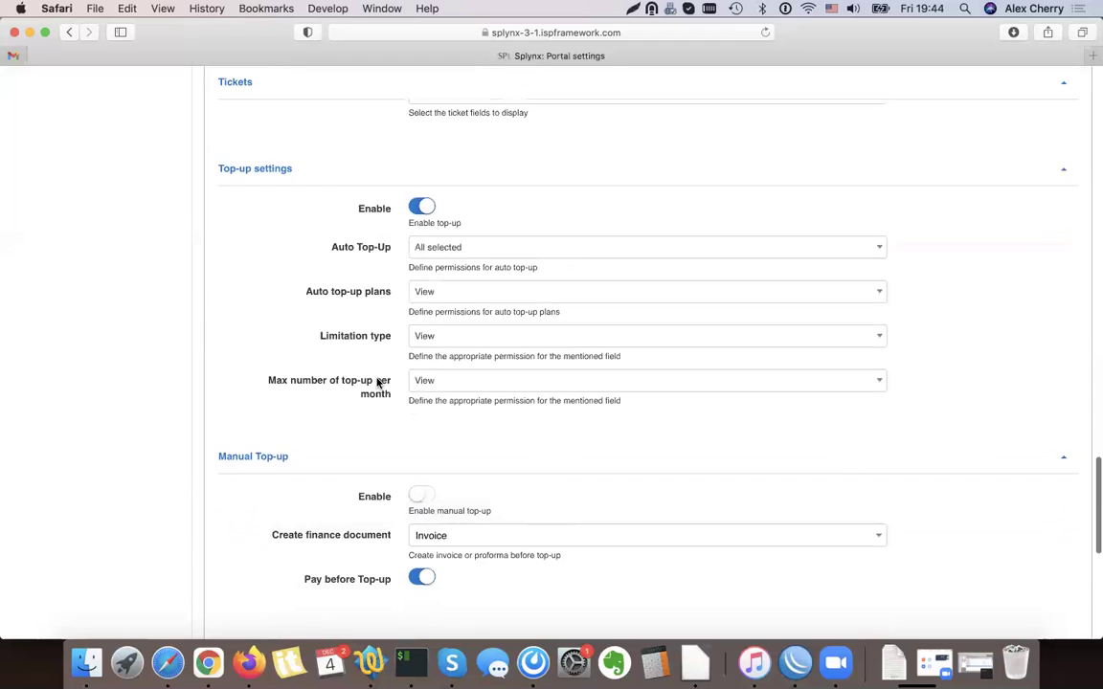
pyautogui.click(458, 237)
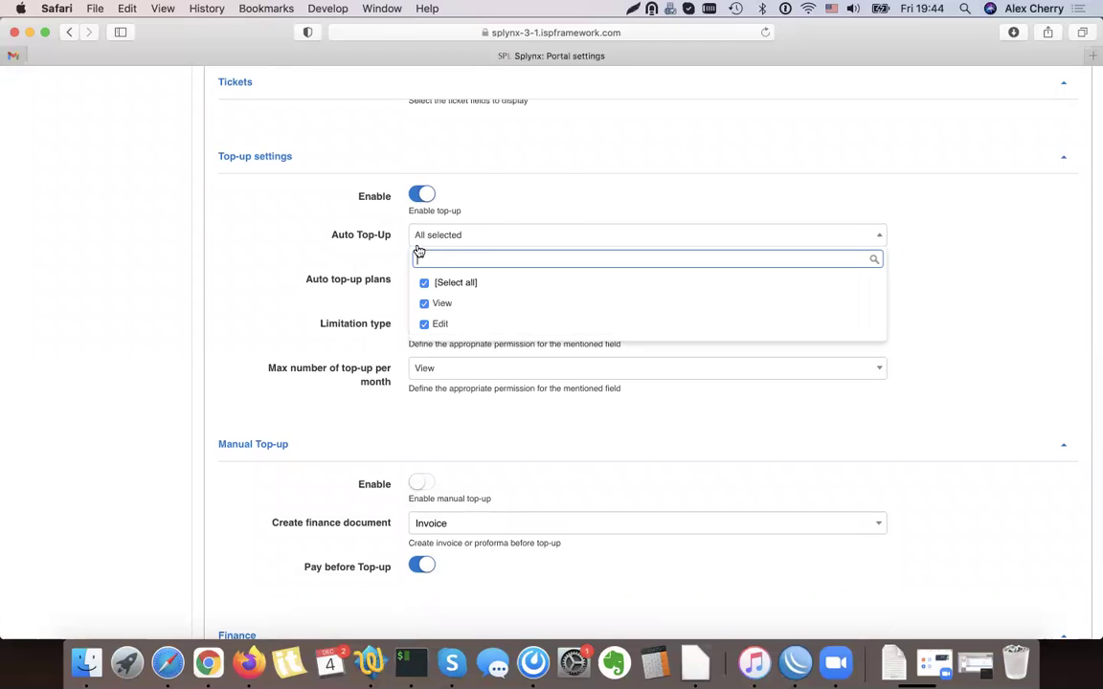
pyautogui.moveTo(328, 238); pyautogui.dragTo(390, 240)
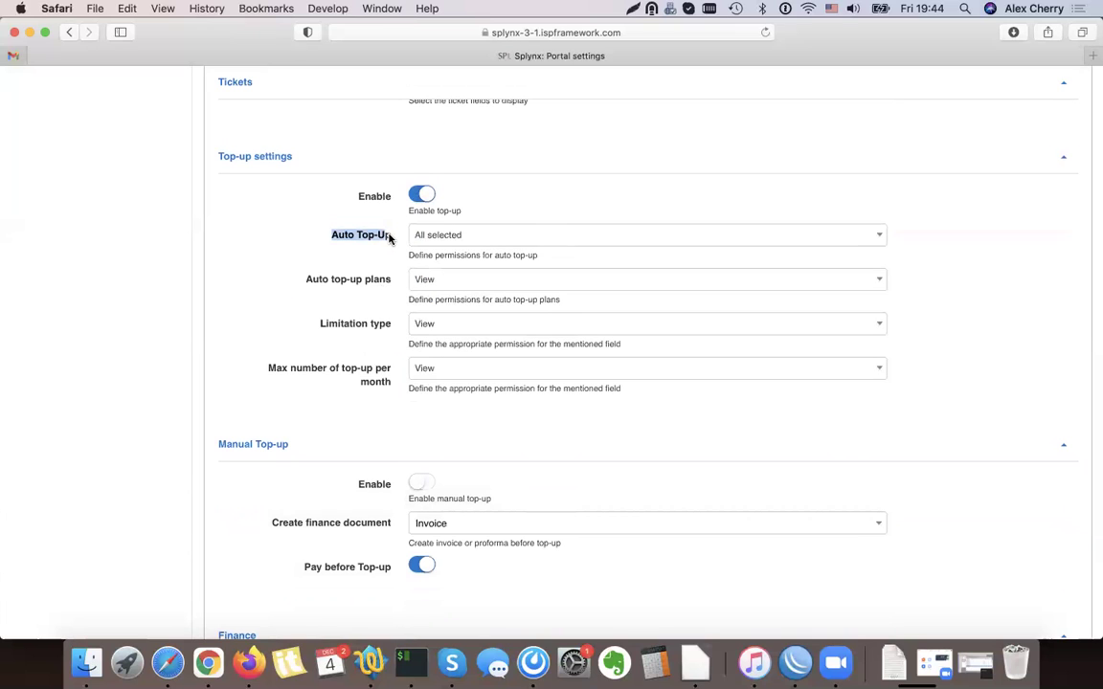
pyautogui.click(388, 324)
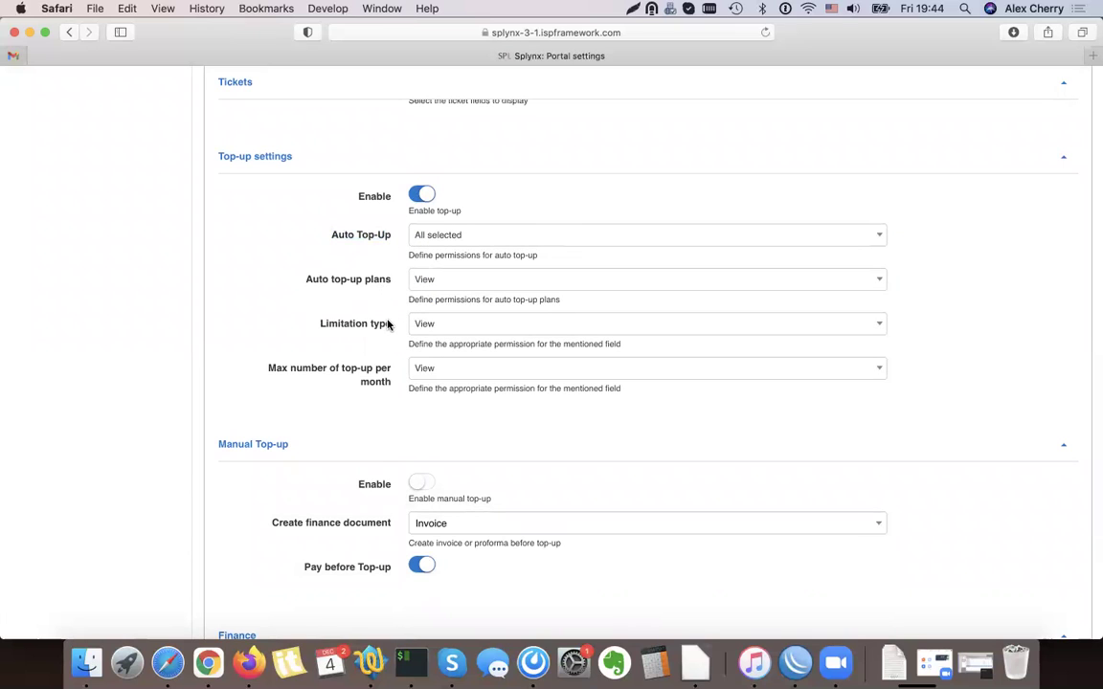
pyautogui.scroll(-4, 388, 323)
pyautogui.click(420, 329)
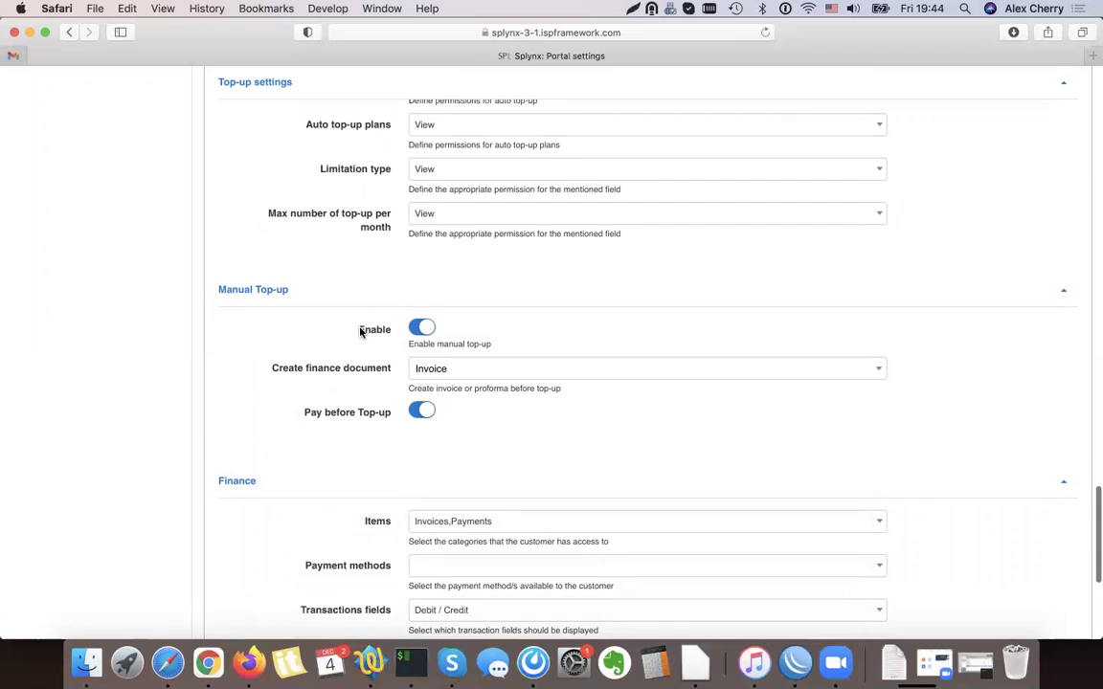
# Keep Invoice as the top-up finance document and leave Pay before Top-up on
pyautogui.moveTo(275, 370); pyautogui.dragTo(374, 372)
pyautogui.click(375, 372)
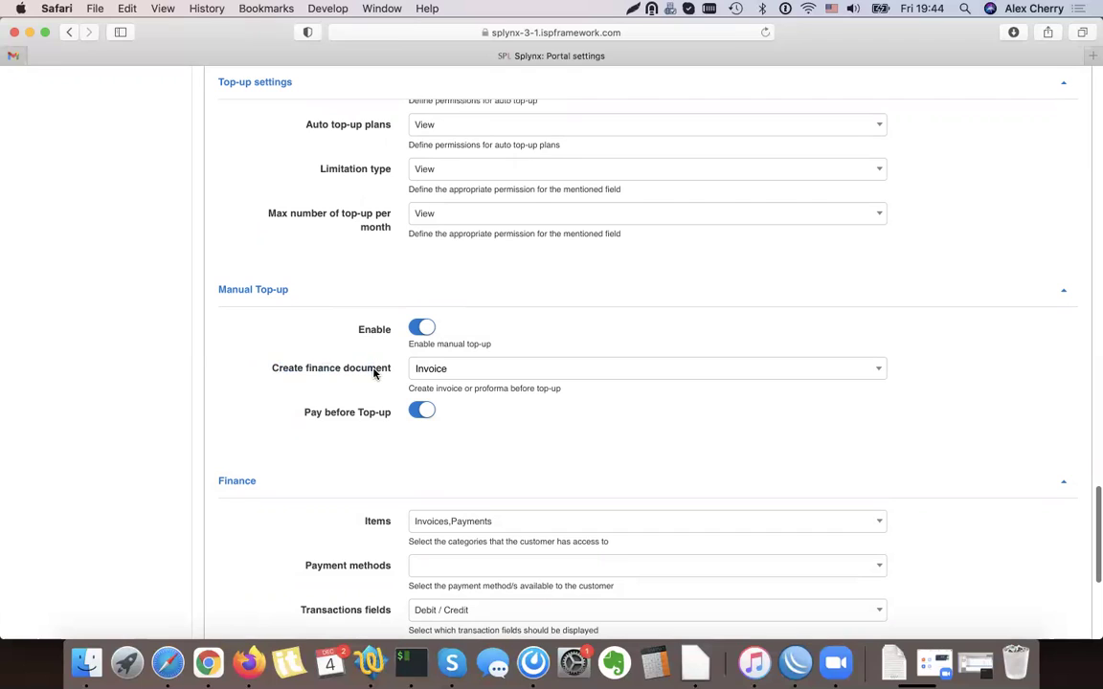
pyautogui.click(467, 372)
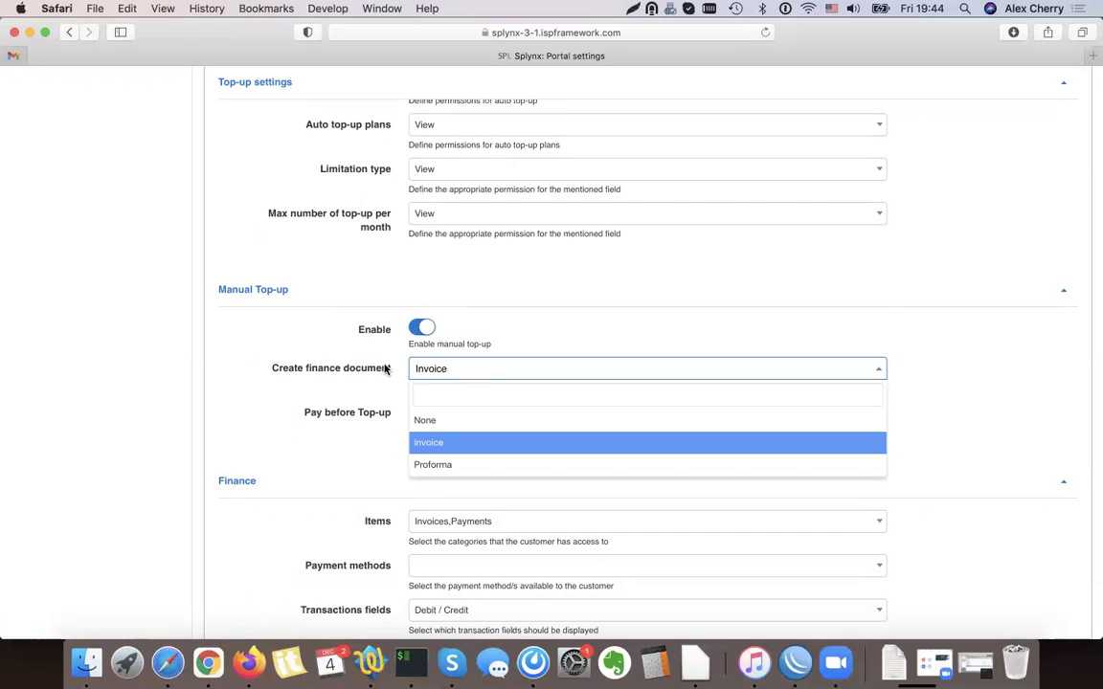
pyautogui.click(346, 334)
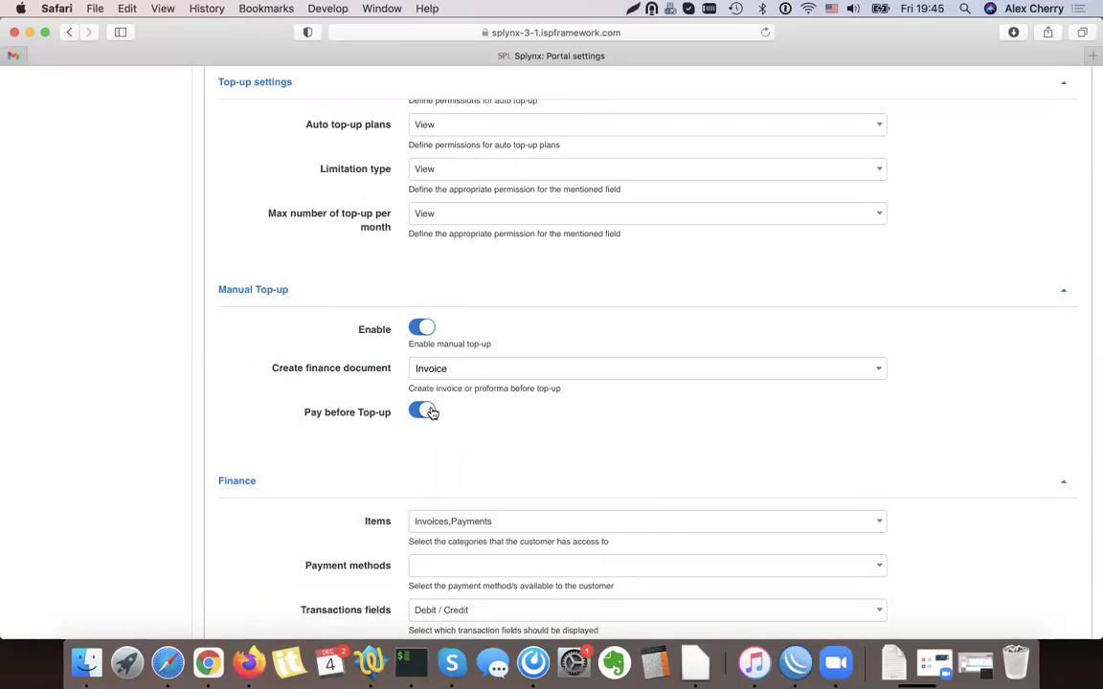
pyautogui.click(435, 376)
pyautogui.click(450, 422)
pyautogui.click(449, 380)
pyautogui.click(453, 444)
pyautogui.click(428, 414)
pyautogui.moveTo(272, 370); pyautogui.dragTo(445, 373)
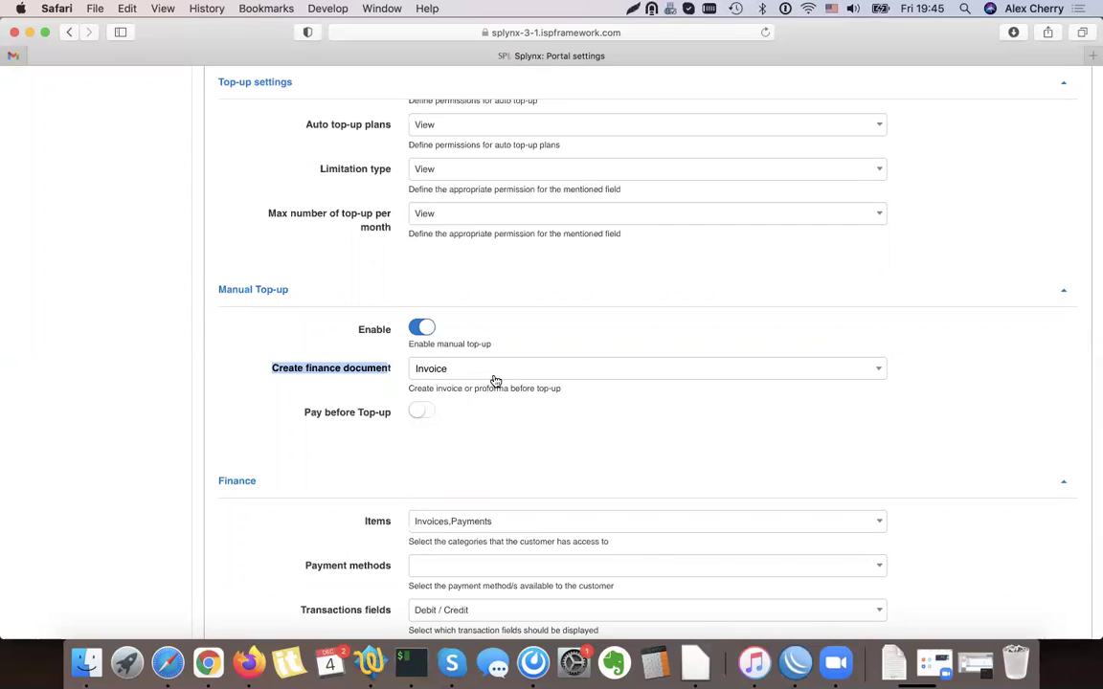
pyautogui.click(419, 413)
# Save the per-partner portal settings
pyautogui.scroll(5, 516, 429)
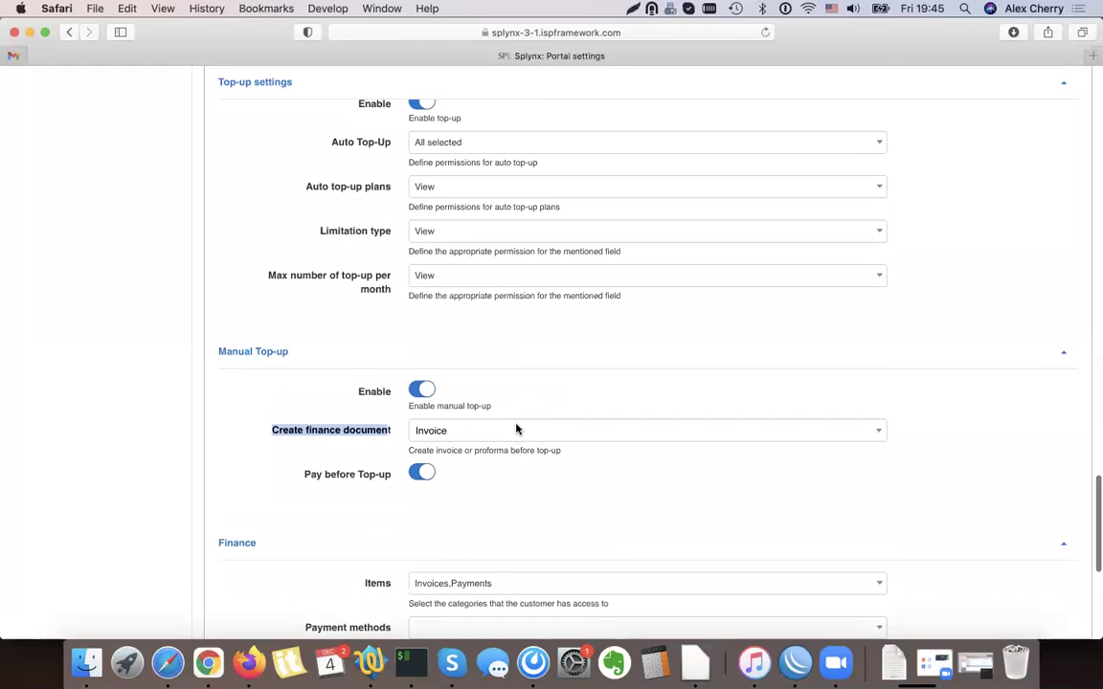
pyautogui.scroll(-2, 516, 429)
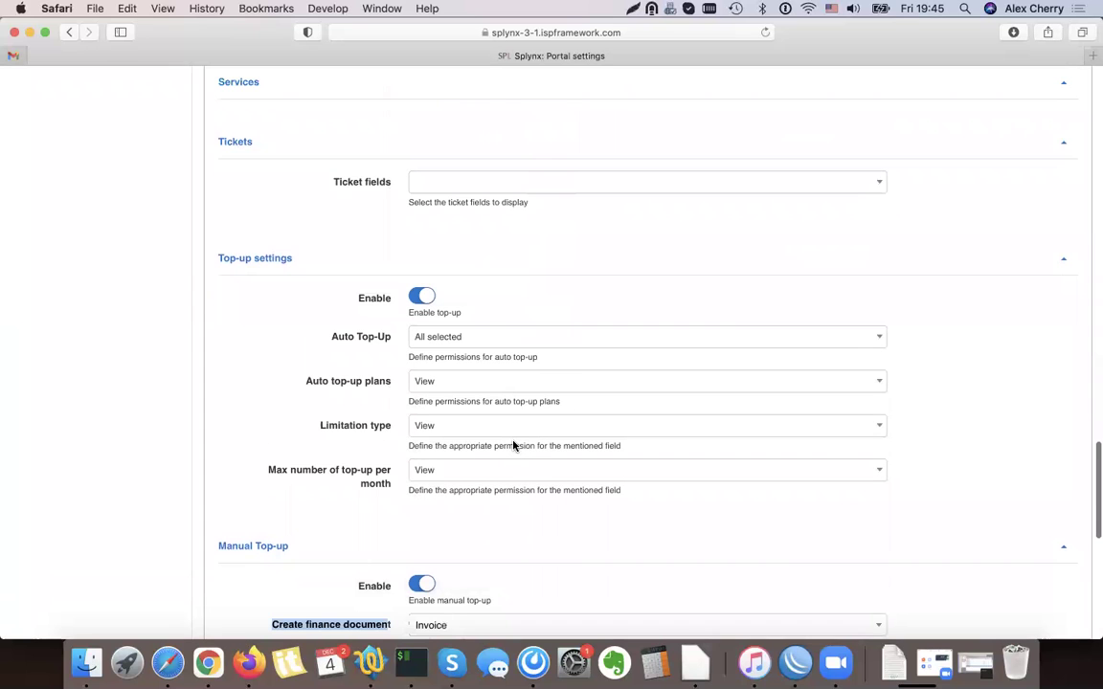
pyautogui.scroll(-4, 514, 446)
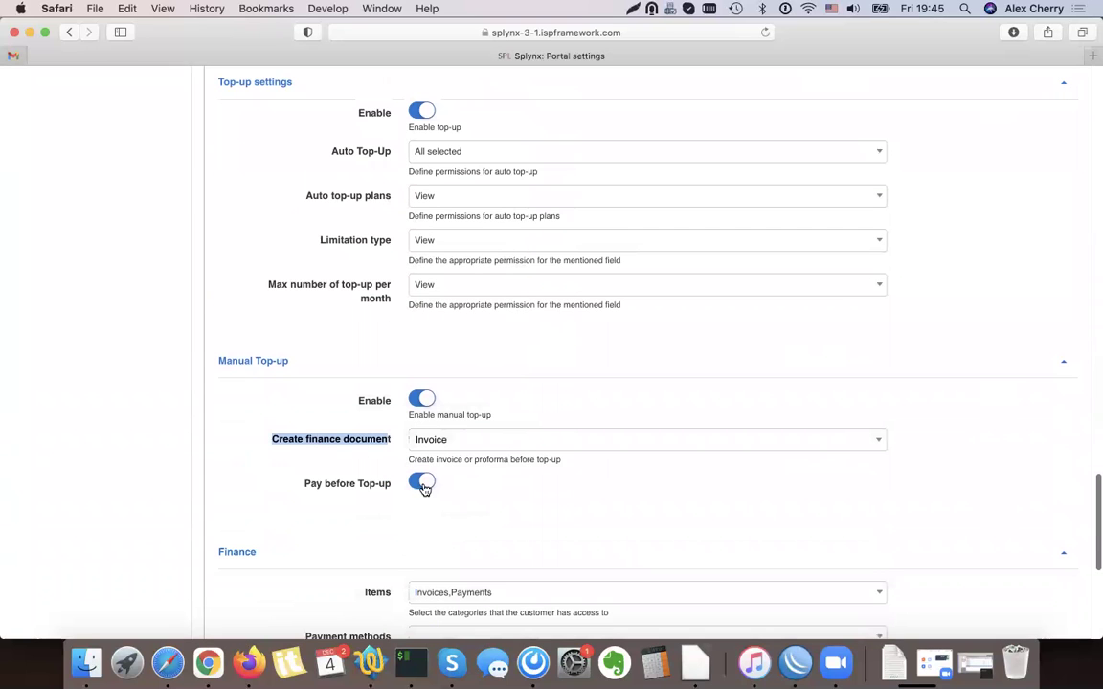
pyautogui.scroll(20, 538, 482)
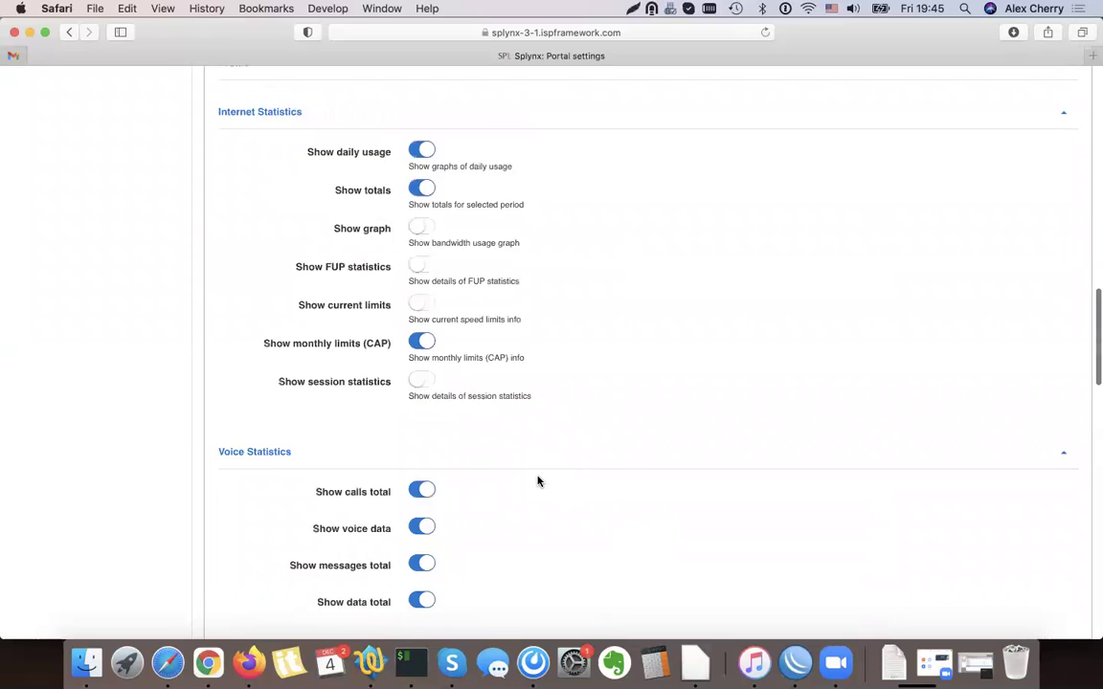
pyautogui.scroll(-20, 538, 481)
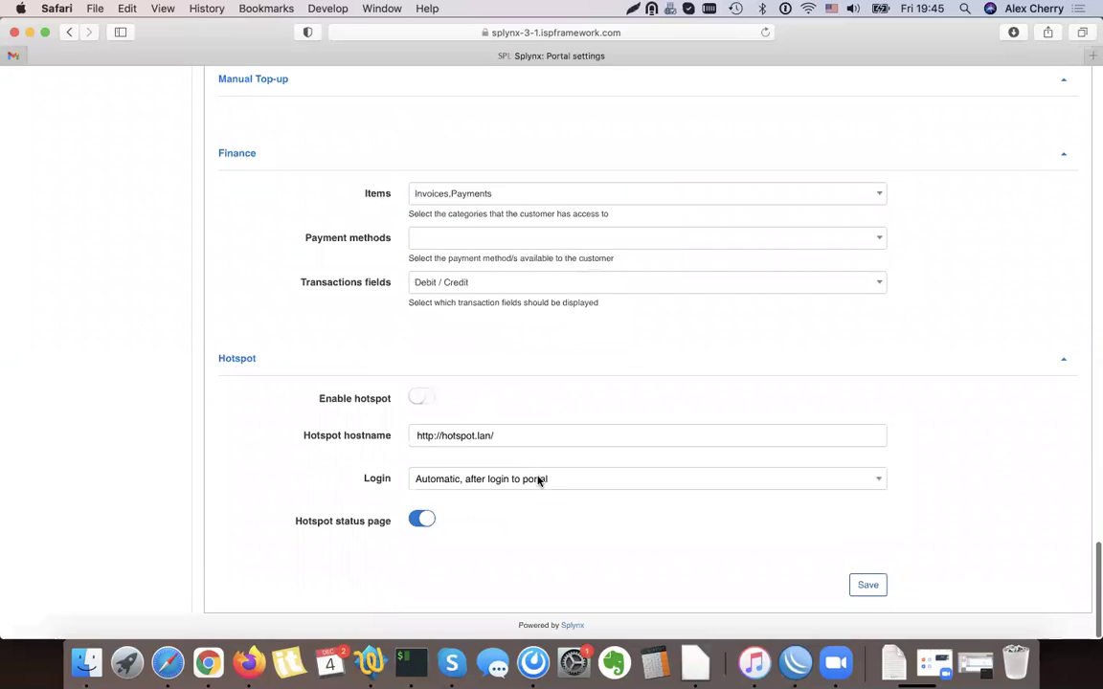
pyautogui.click(873, 586)
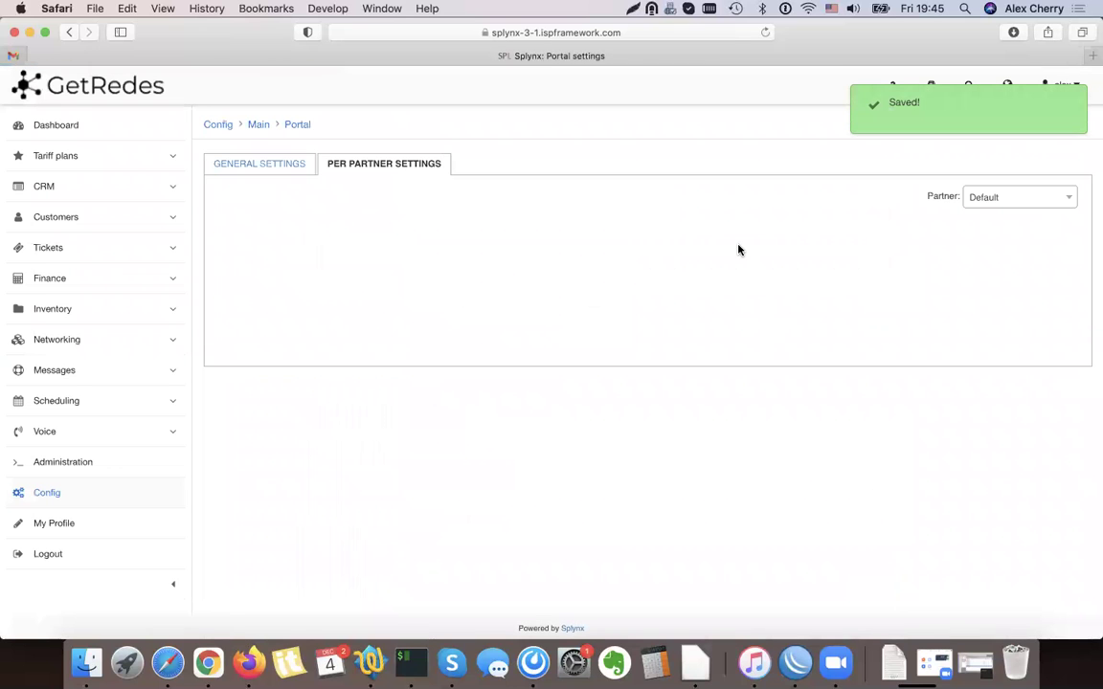
# Open the customer's record and log into their portal via Actions > Login as customer
pyautogui.click(64, 215)
pyautogui.click(76, 334)
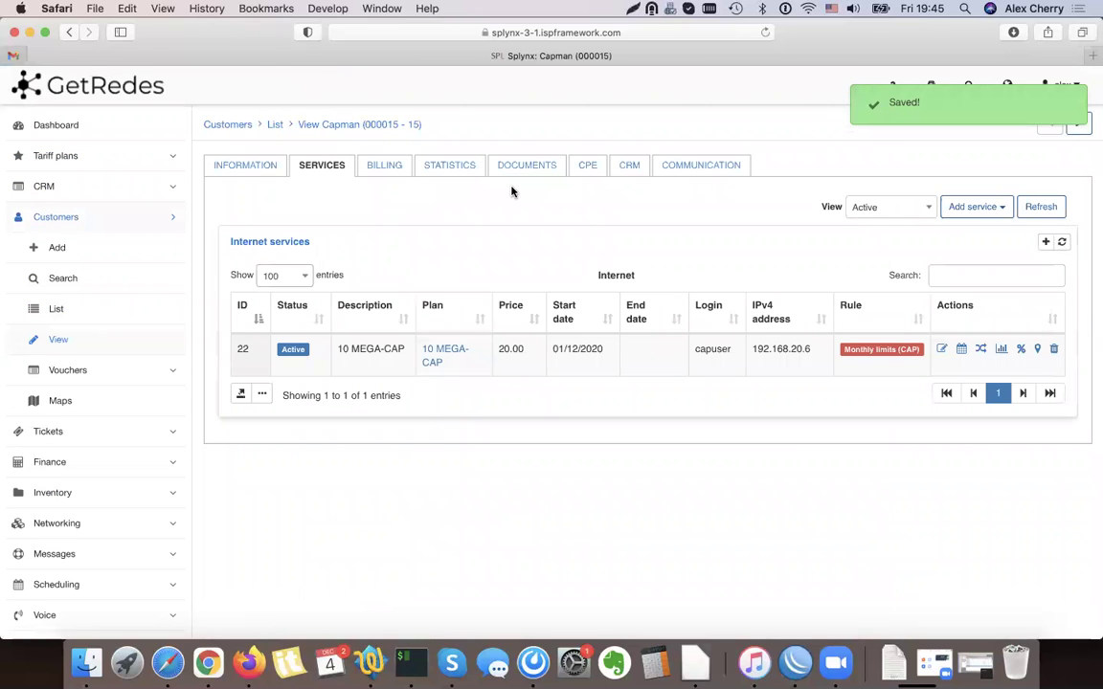
pyautogui.click(252, 169)
pyautogui.click(876, 207)
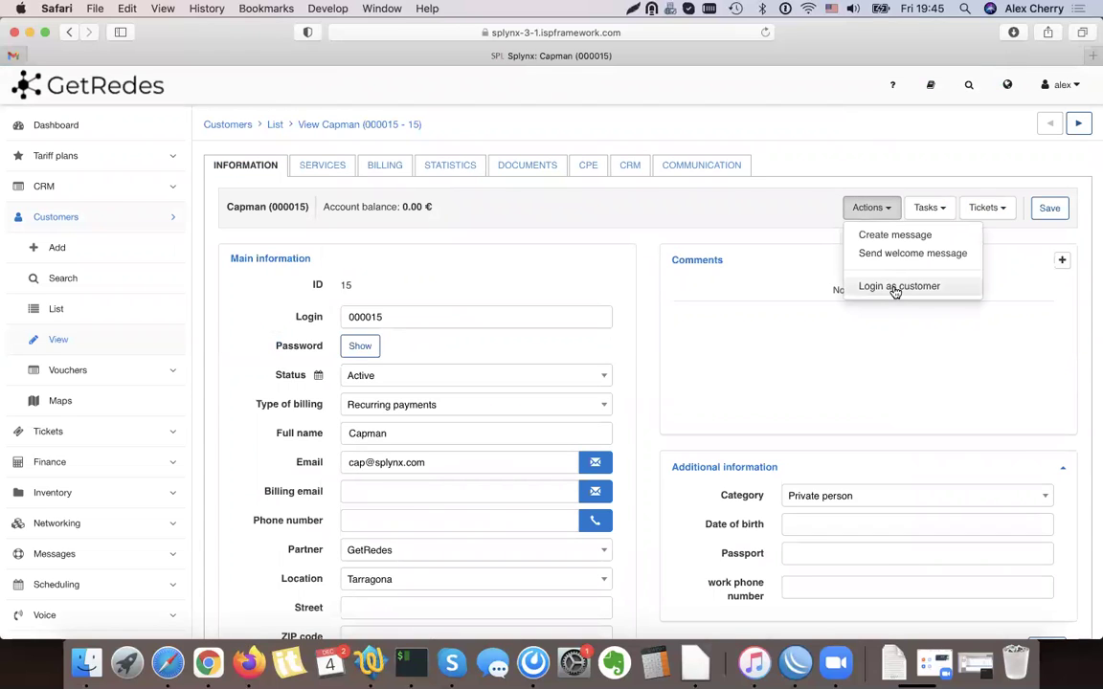
pyautogui.click(895, 288)
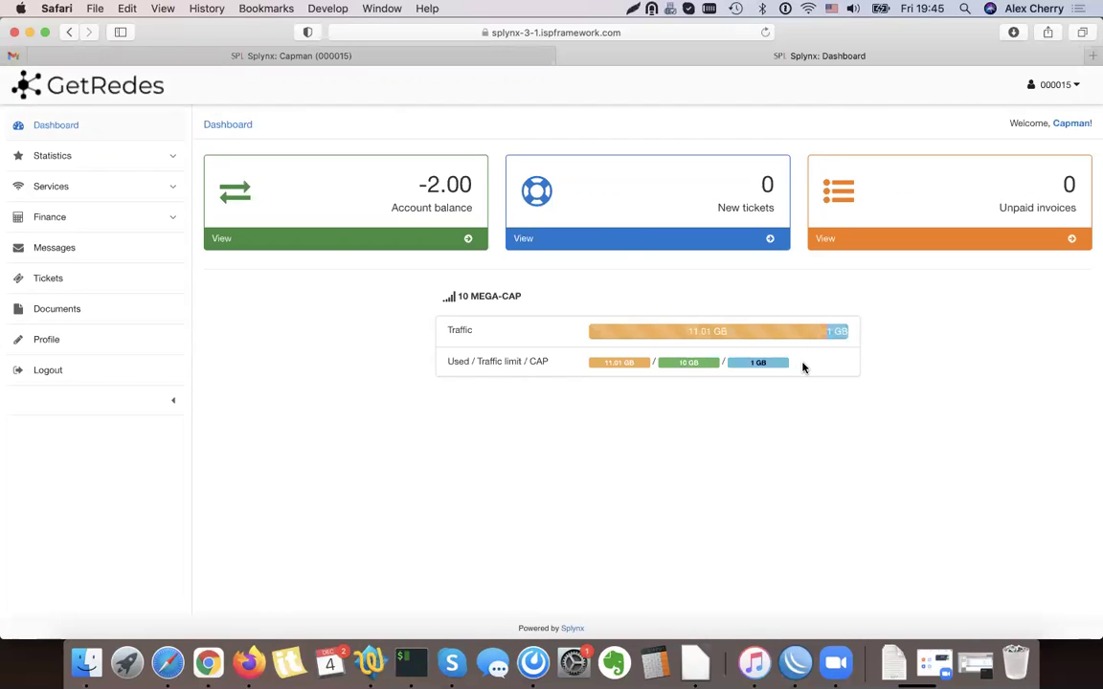
# Open the portal's Services > Top-Up page, leaving auto top-up switched off
pyautogui.click(70, 186)
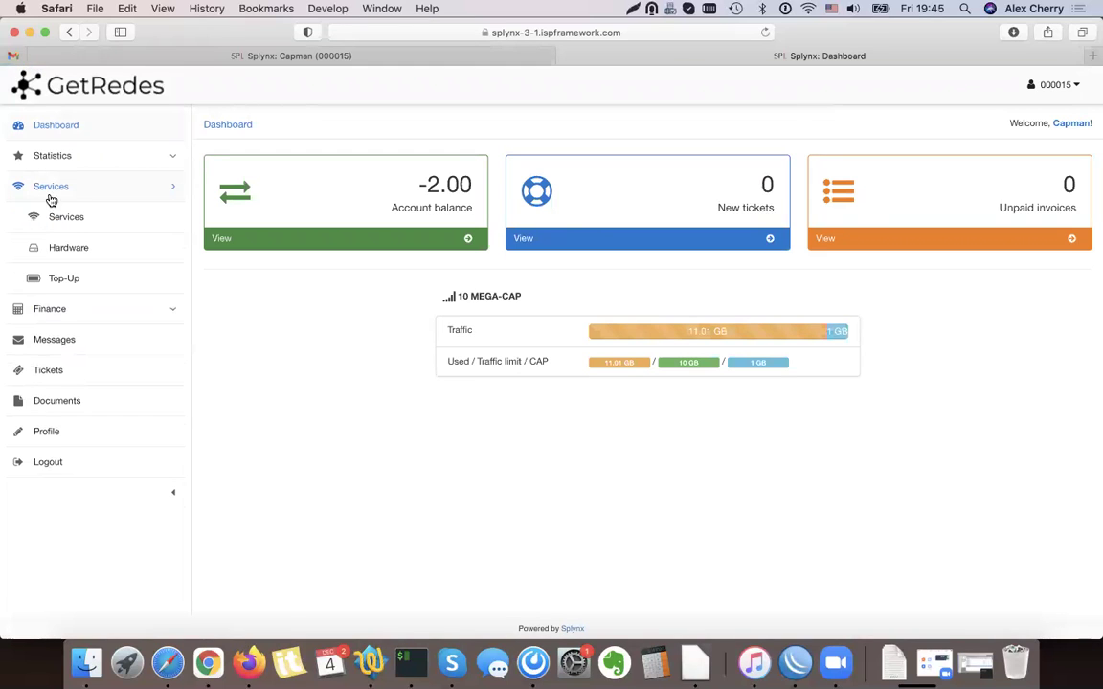
pyautogui.click(69, 278)
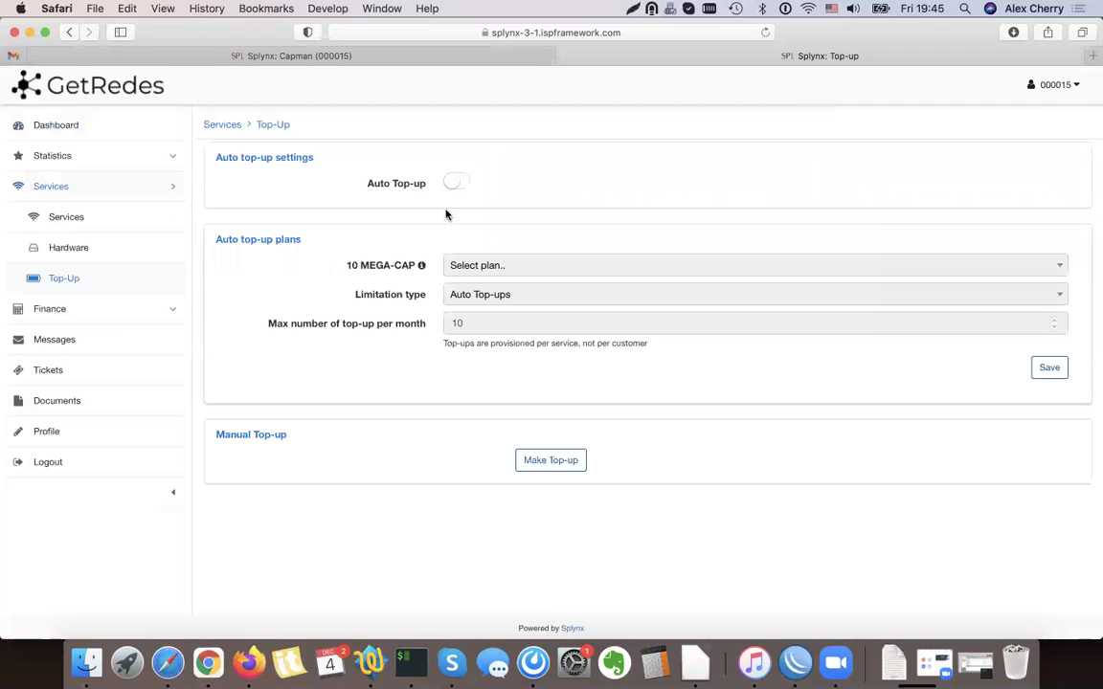
pyautogui.click(456, 182)
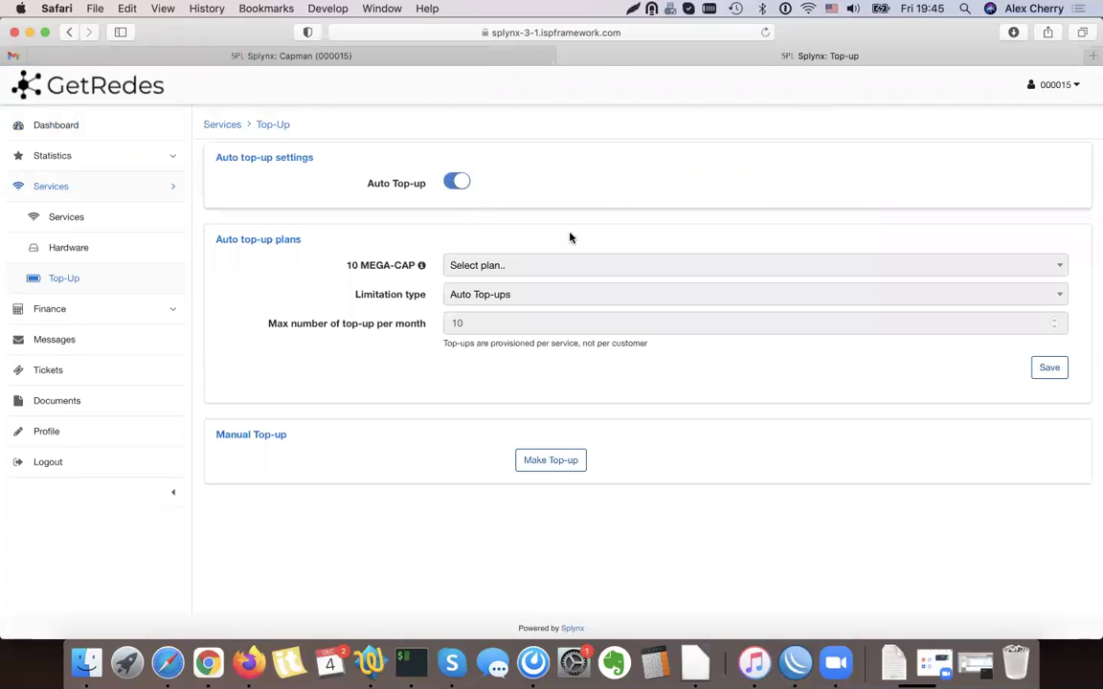
pyautogui.click(458, 181)
# Order a manual 1 GB top-up at 2.00 €, then move to the Services list
pyautogui.click(568, 462)
pyautogui.click(548, 315)
pyautogui.click(546, 315)
pyautogui.click(527, 343)
pyautogui.click(522, 419)
pyautogui.click(714, 430)
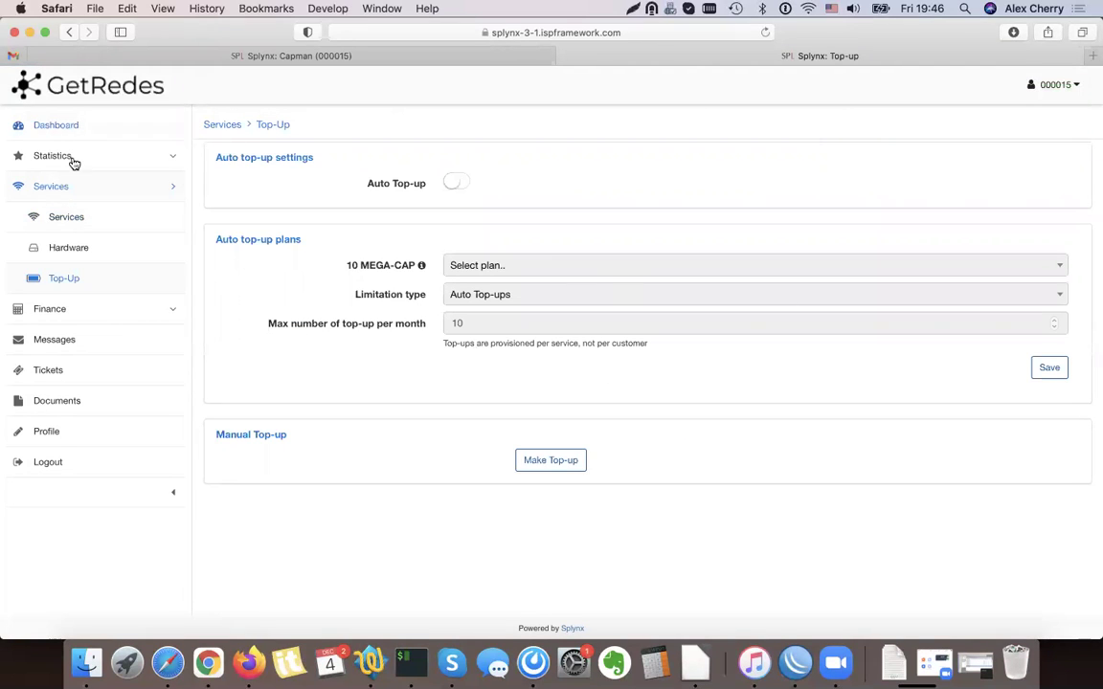
pyautogui.click(93, 205)
pyautogui.click(621, 404)
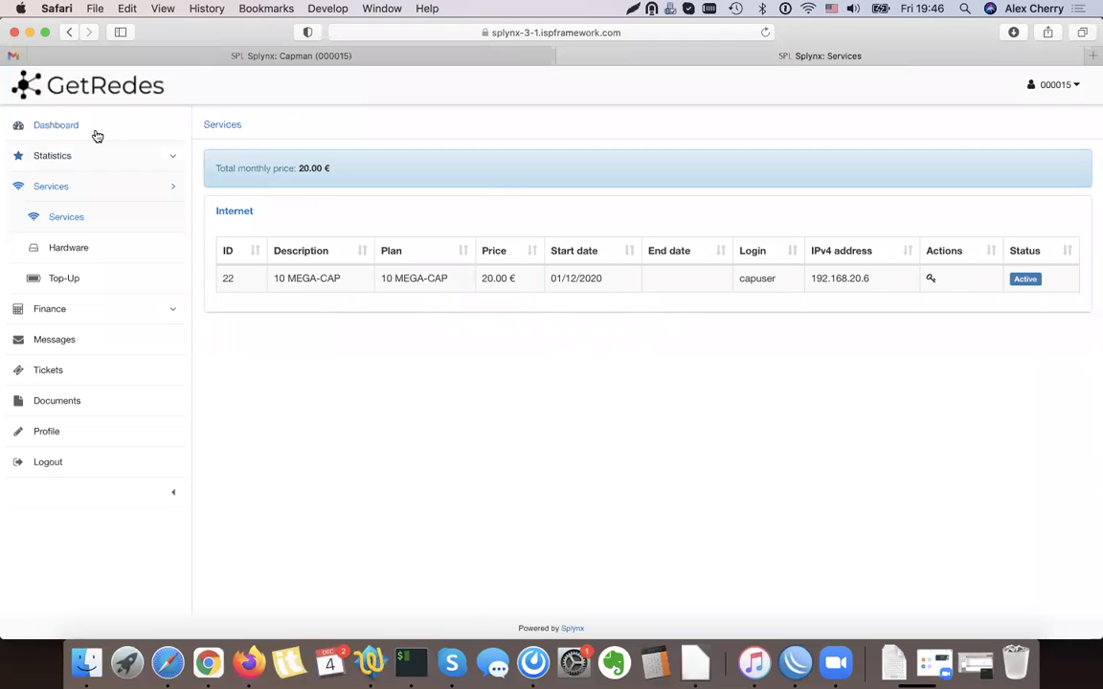
# Reload the portal dashboard and confirm CAP 2 GB, balance -4.00 and one unpaid invoice
pyautogui.click(95, 132)
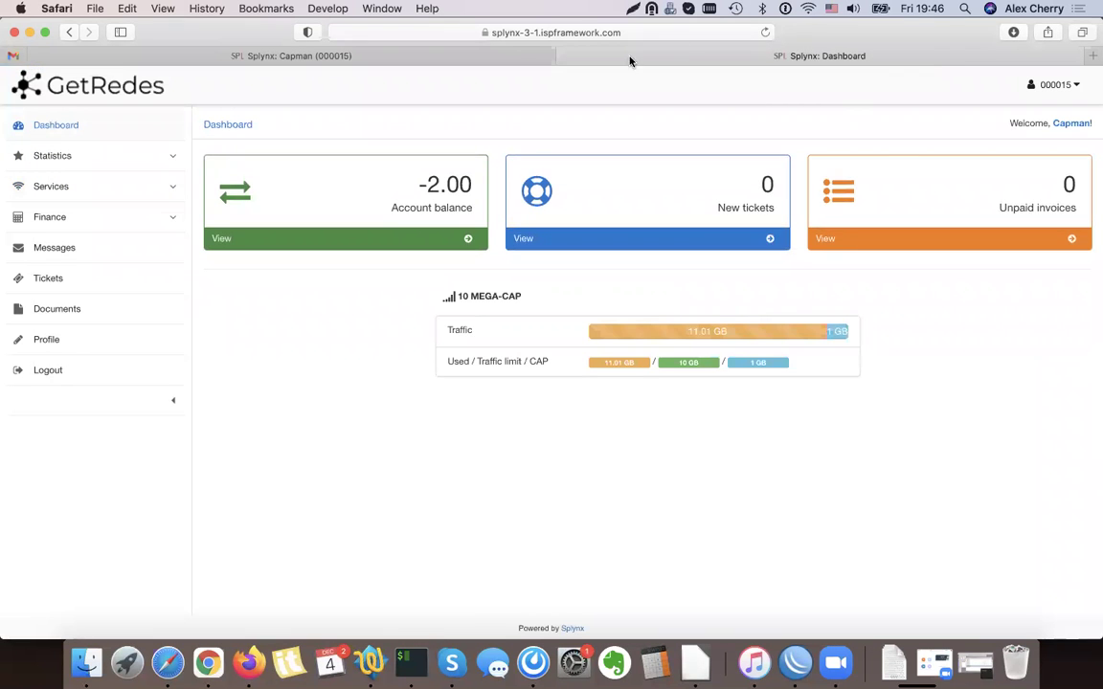
pyautogui.click(764, 34)
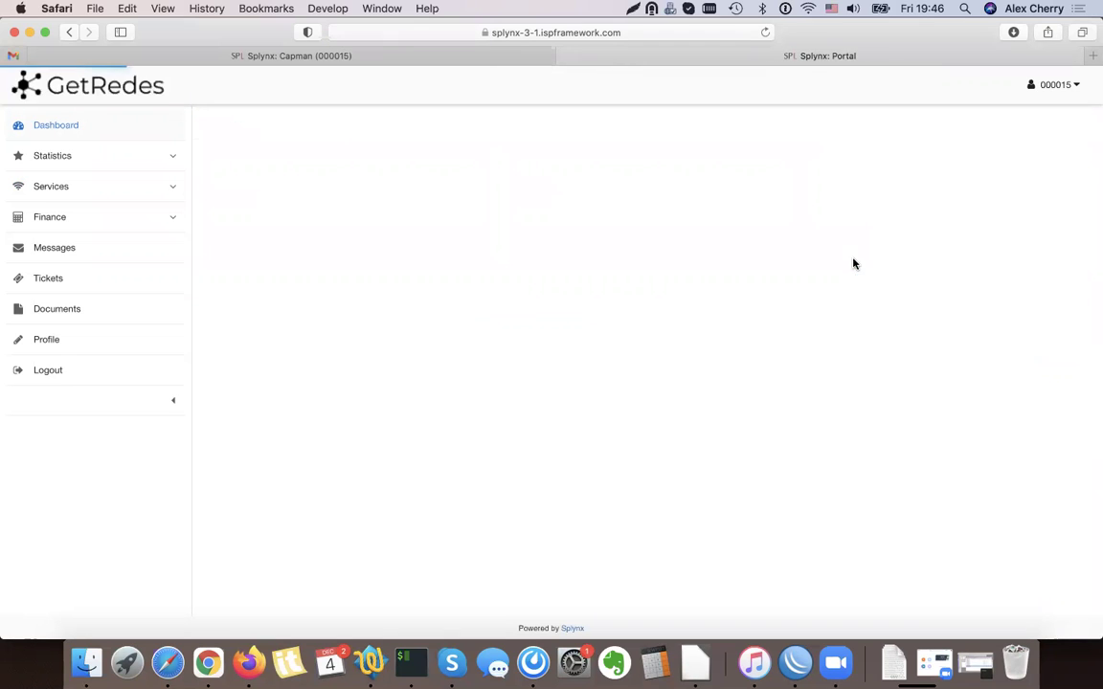
pyautogui.moveTo(747, 364); pyautogui.dragTo(765, 361)
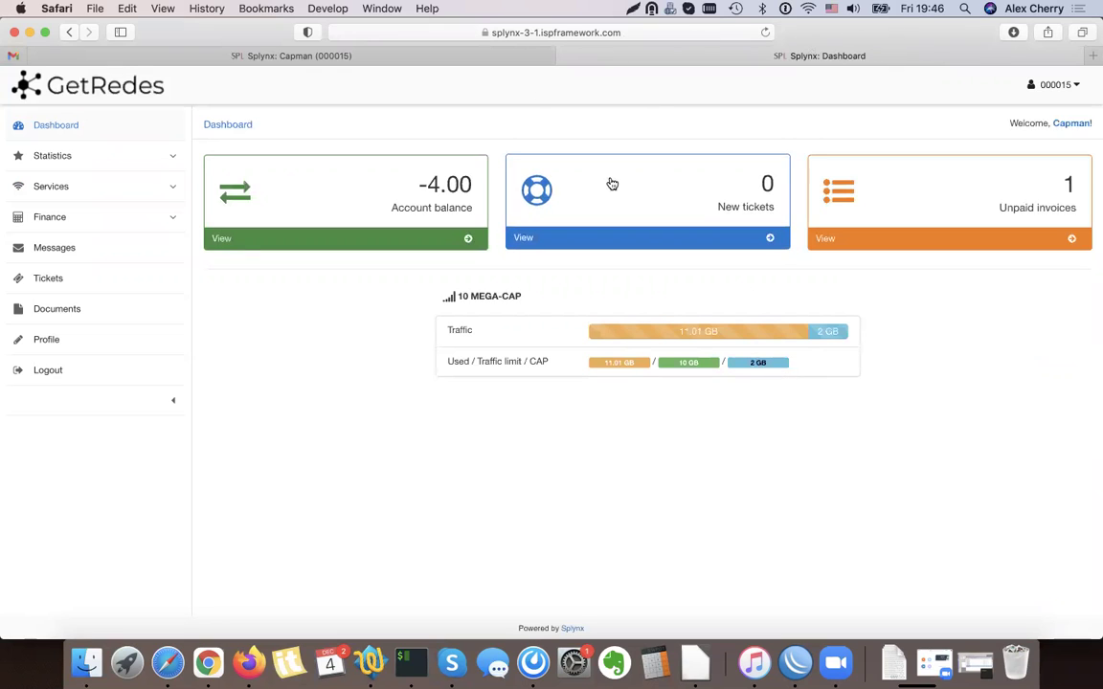
pyautogui.click(738, 408)
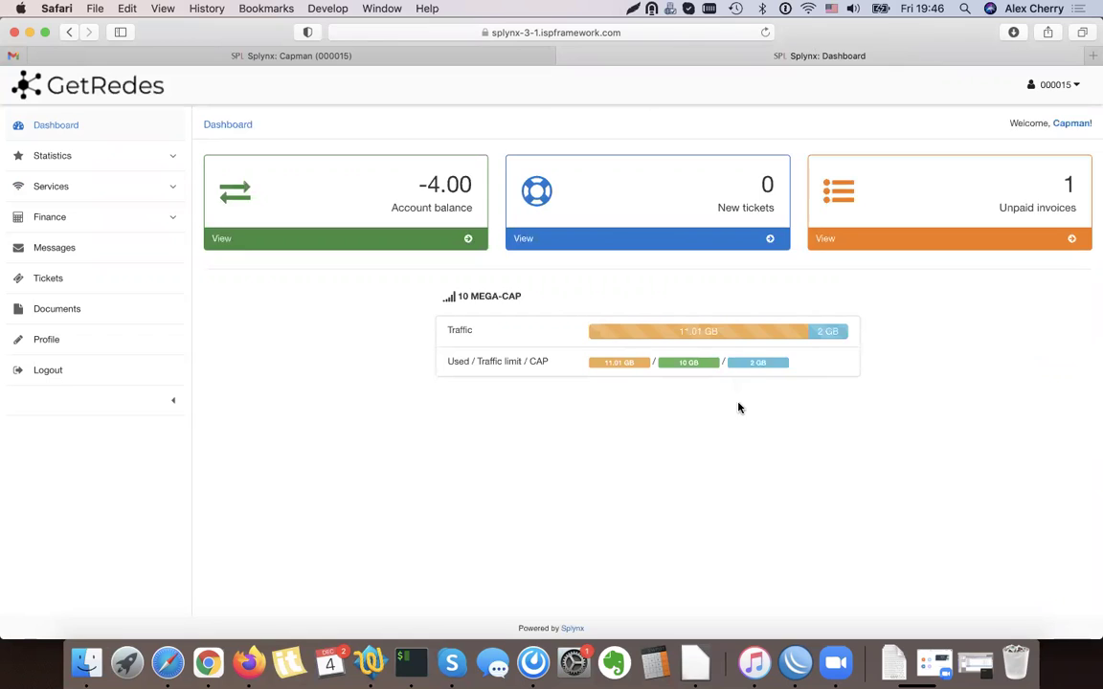